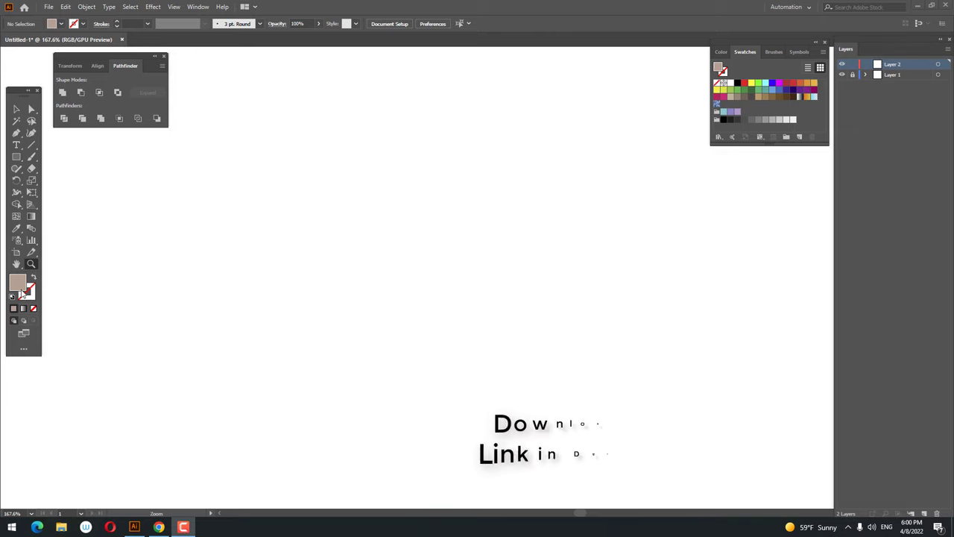
Set the fill colour to a warm tan brown (AD7B59) in the Color Picker
{"action": "double_click", "coordinate": [17, 281]}
{"action": "left_click", "coordinate": [134, 370]}
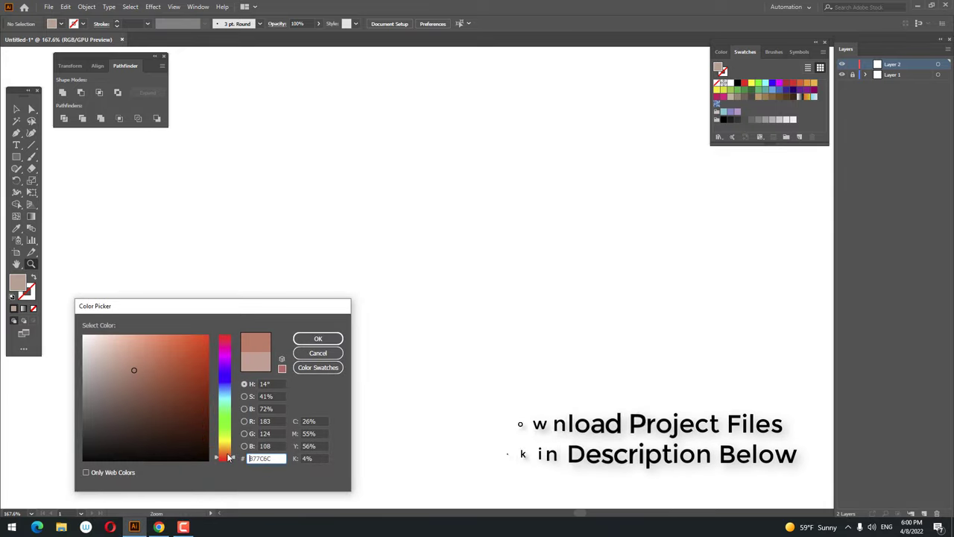
{"action": "key", "text": "shift+Up"}
{"action": "left_click_drag", "start_coordinate": [139, 368], "coordinate": [145, 375]}
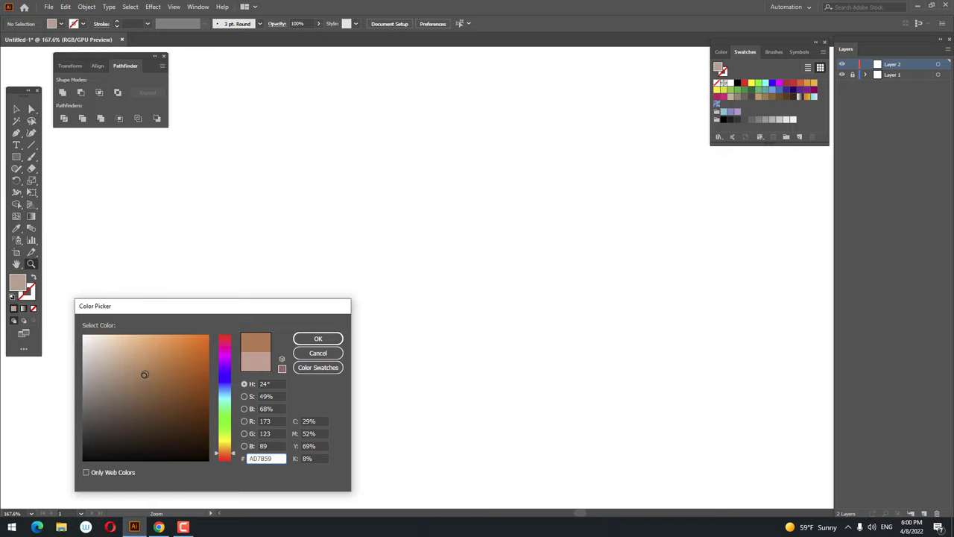
{"action": "left_click", "coordinate": [313, 340]}
Draw a wide tan top bar about 313 × 37 pt on the canvas
{"action": "left_click_drag", "start_coordinate": [249, 157], "coordinate": [543, 191]}
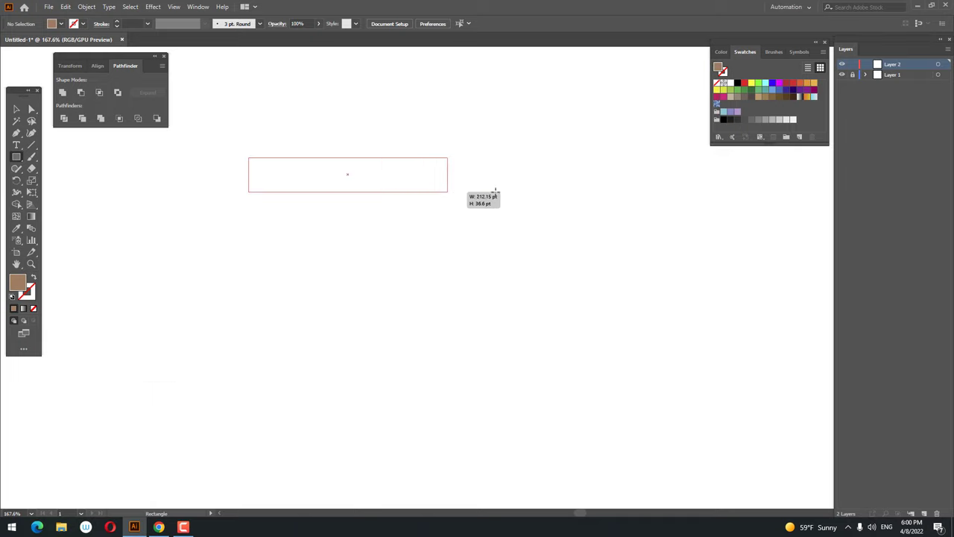
{"action": "left_click", "coordinate": [16, 109]}
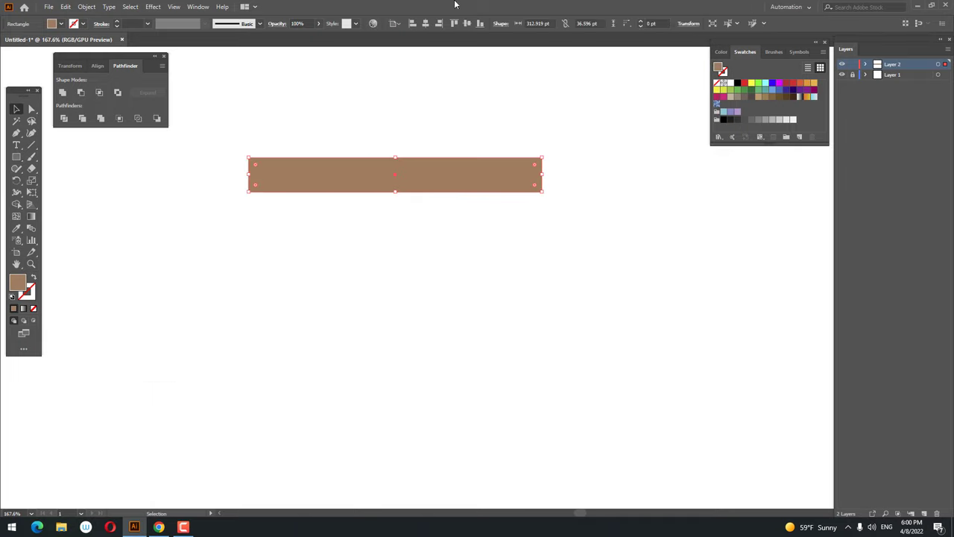
{"action": "left_click", "coordinate": [438, 23]}
{"action": "left_click", "coordinate": [468, 24]}
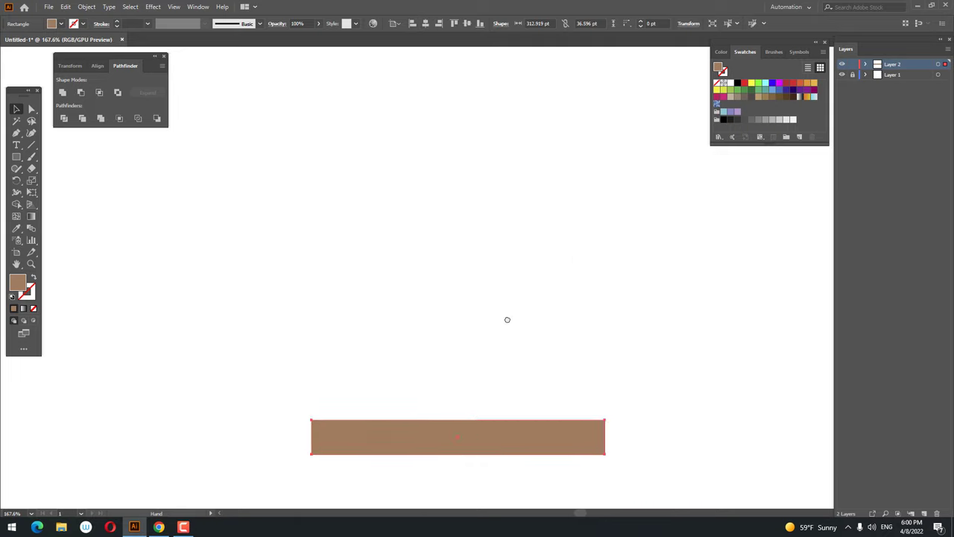
{"action": "left_click_drag", "start_coordinate": [507, 320], "coordinate": [425, 141]}
{"action": "key", "text": "w"}
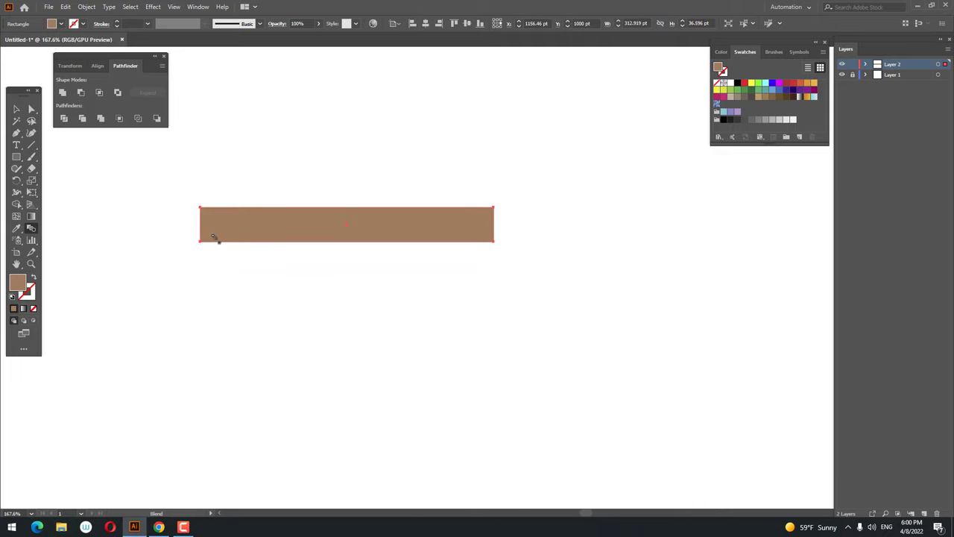
{"action": "left_click_drag", "start_coordinate": [346, 242], "coordinate": [363, 255]}
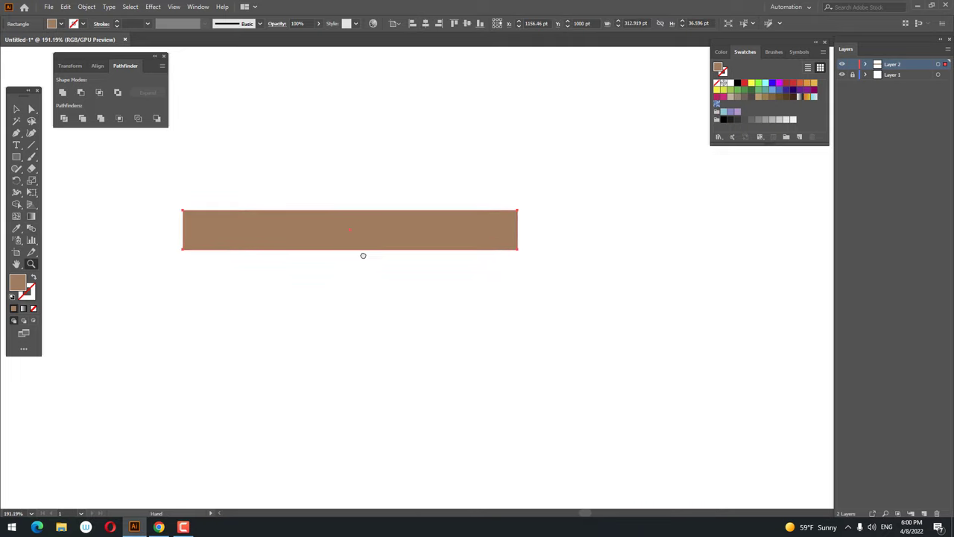
{"action": "left_click", "coordinate": [16, 110]}
{"action": "scroll", "coordinate": [281, 275], "scroll_direction": "down", "scroll_amount": 1}
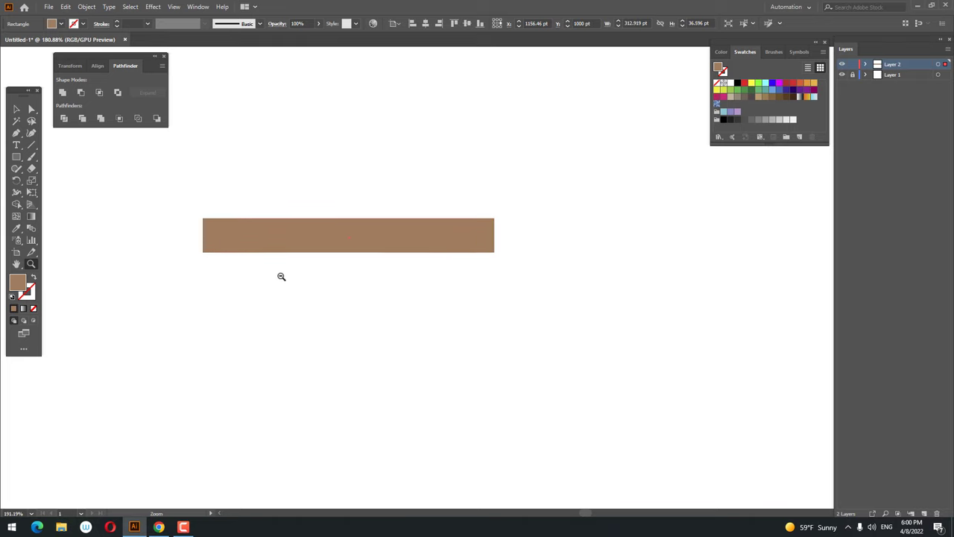
{"action": "scroll", "coordinate": [300, 258], "scroll_direction": "down", "scroll_amount": 2}
Draw a taller 226 × 176 pt rectangle below the bar and centre it horizontally under the bar
{"action": "key", "text": "m"}
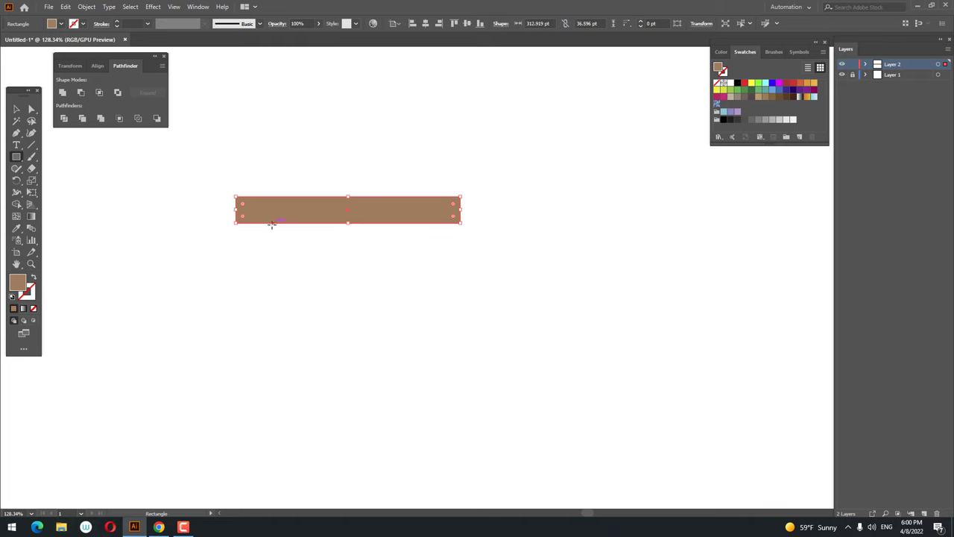
{"action": "left_click_drag", "start_coordinate": [268, 222], "coordinate": [431, 348]}
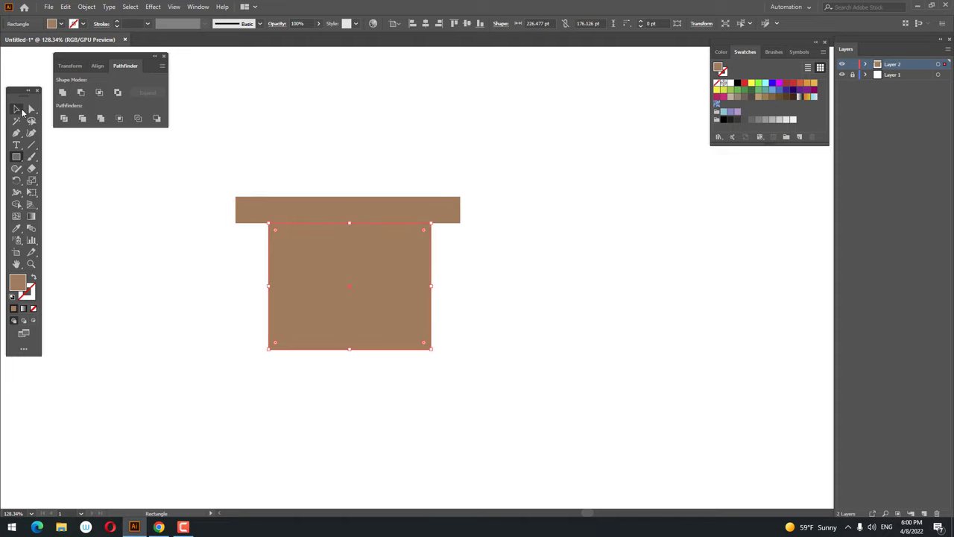
{"action": "left_click", "coordinate": [17, 111]}
{"action": "left_click", "coordinate": [314, 216], "text": "shift"}
{"action": "left_click", "coordinate": [428, 27]}
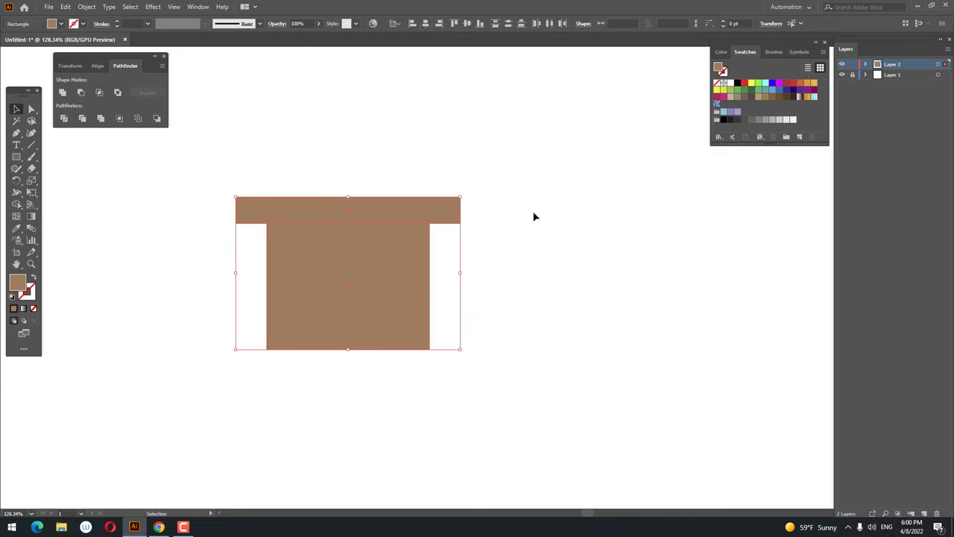
{"action": "left_click", "coordinate": [532, 214]}
{"action": "left_click", "coordinate": [392, 275]}
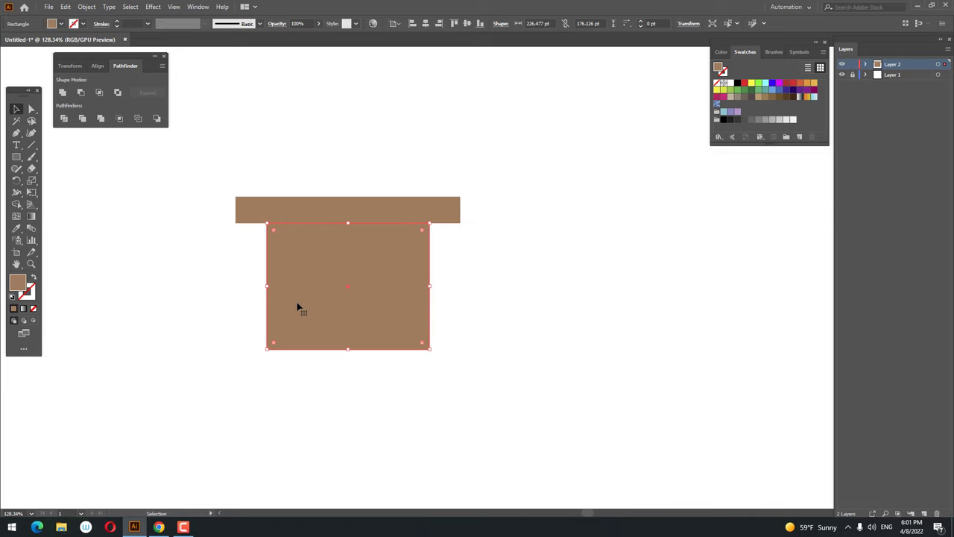
Recolour the lower rectangle a pale light blue
{"action": "double_click", "coordinate": [13, 288]}
{"action": "left_click", "coordinate": [227, 394]}
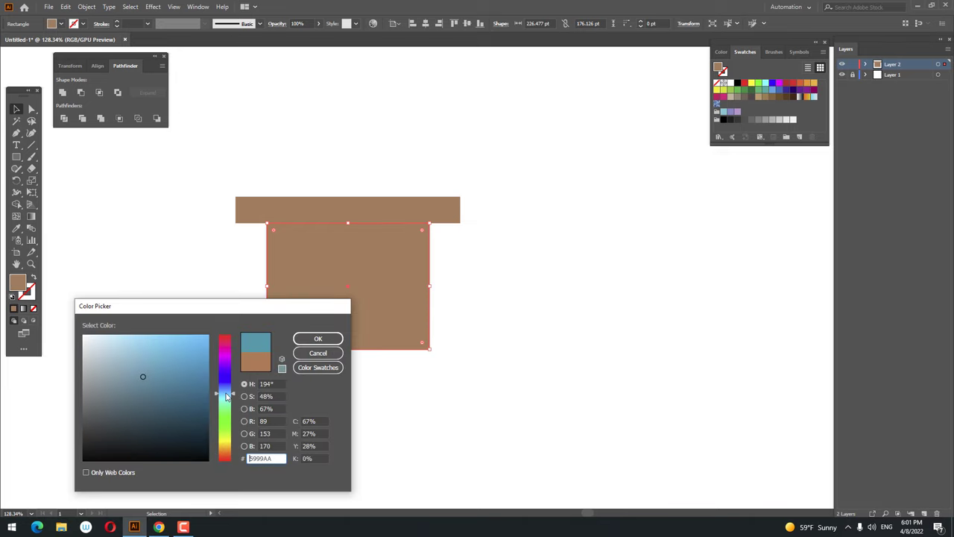
{"action": "left_click_drag", "start_coordinate": [239, 392], "coordinate": [237, 385]}
{"action": "left_click_drag", "start_coordinate": [123, 345], "coordinate": [110, 344]}
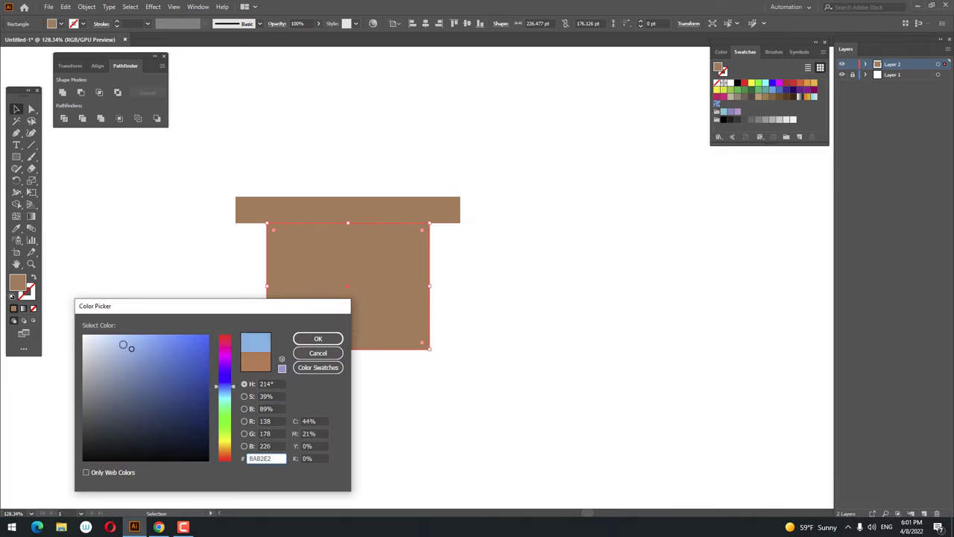
{"action": "left_click", "coordinate": [317, 339]}
Shorten the light-blue rectangle by pulling its bottom edge up
{"action": "key", "text": "z"}
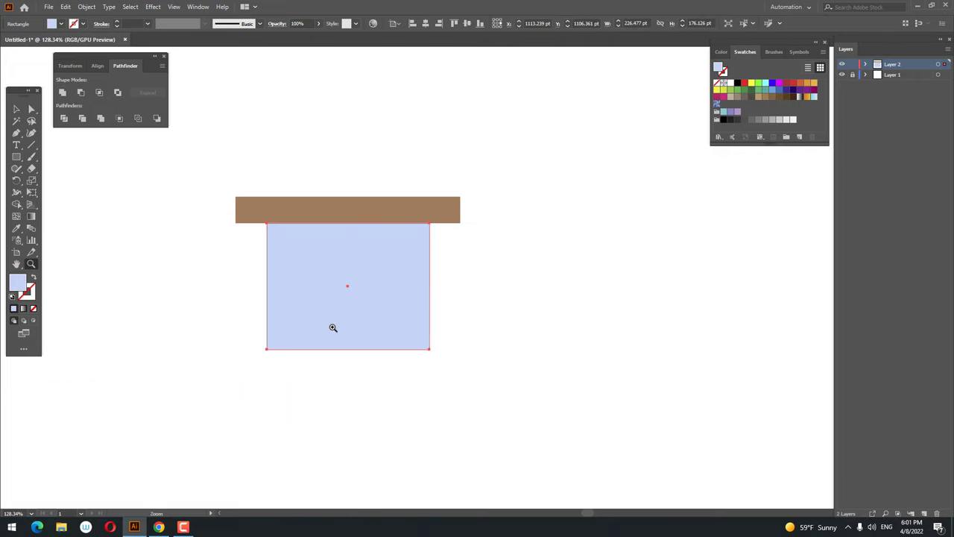
{"action": "left_click_drag", "start_coordinate": [333, 328], "coordinate": [376, 346]}
{"action": "left_click", "coordinate": [16, 109]}
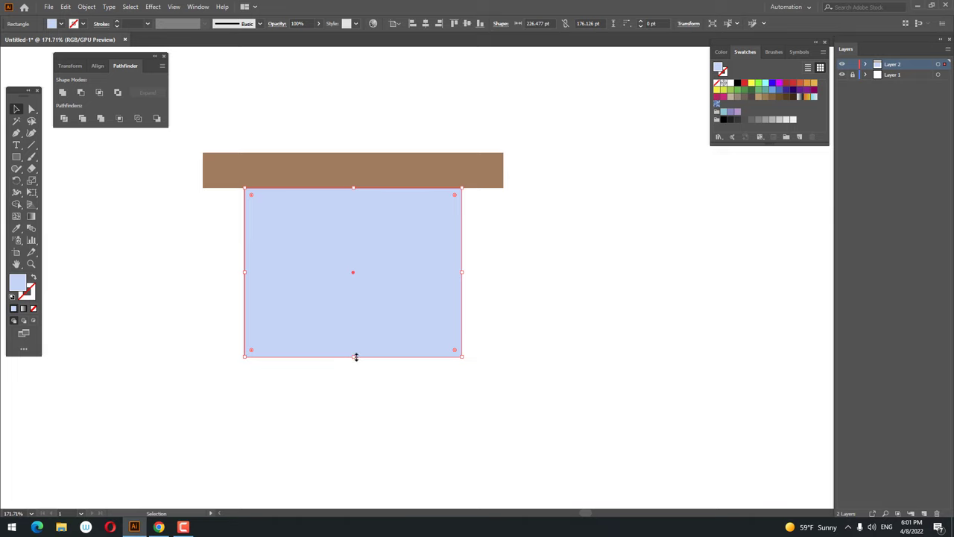
{"action": "left_click_drag", "start_coordinate": [354, 357], "coordinate": [354, 343]}
Copy the blue rectangle and Paste in Front, undoing a first attempt to flip the copy down
{"action": "left_click", "coordinate": [66, 6]}
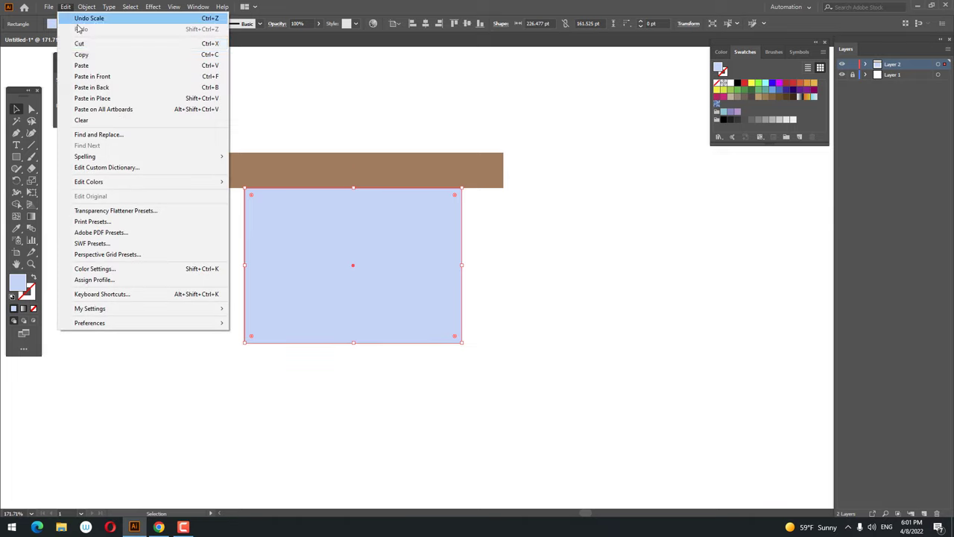
{"action": "left_click", "coordinate": [81, 54]}
{"action": "left_click", "coordinate": [66, 7]}
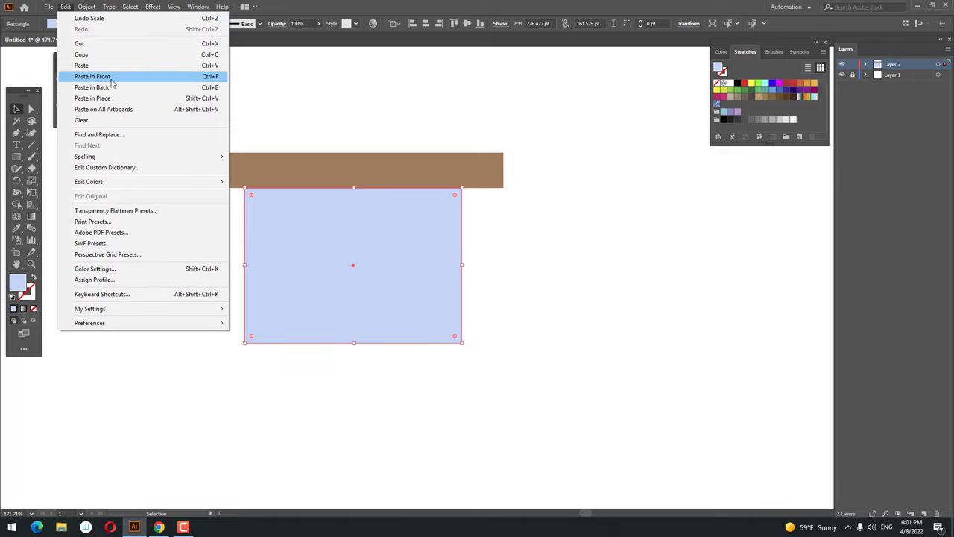
{"action": "left_click", "coordinate": [93, 76]}
{"action": "left_click_drag", "start_coordinate": [354, 189], "coordinate": [353, 460]}
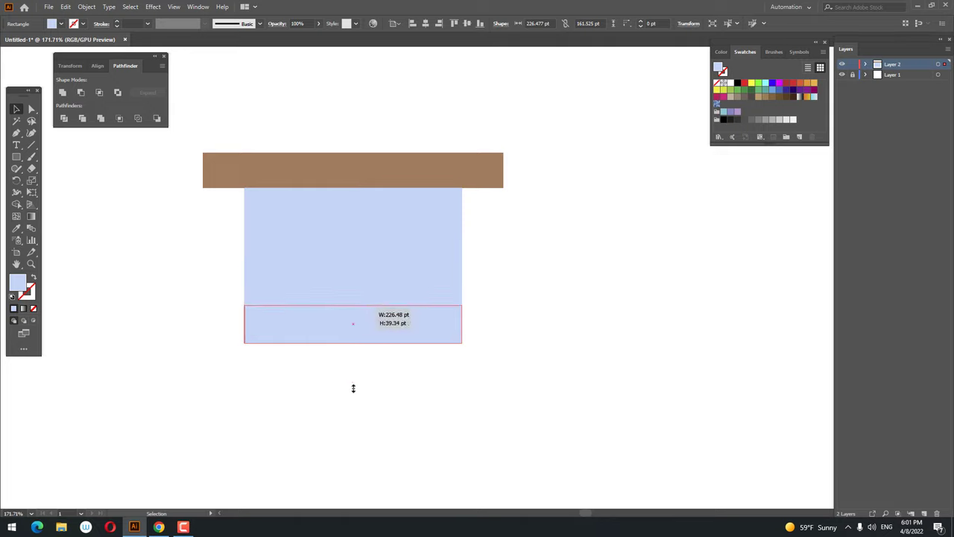
{"action": "scroll", "coordinate": [356, 366], "scroll_direction": "down", "scroll_amount": 2}
{"action": "left_click_drag", "start_coordinate": [356, 366], "coordinate": [348, 360]}
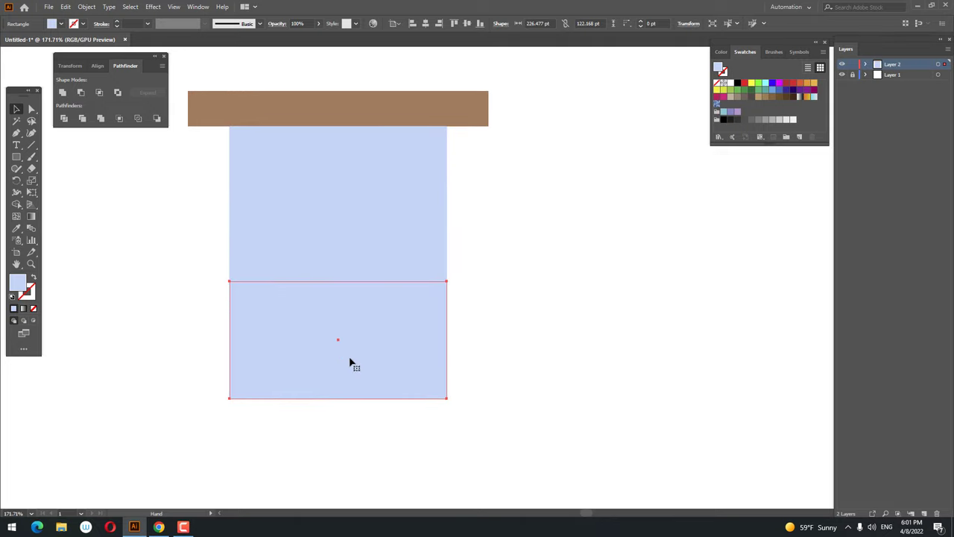
{"action": "key", "text": "ctrl+z"}
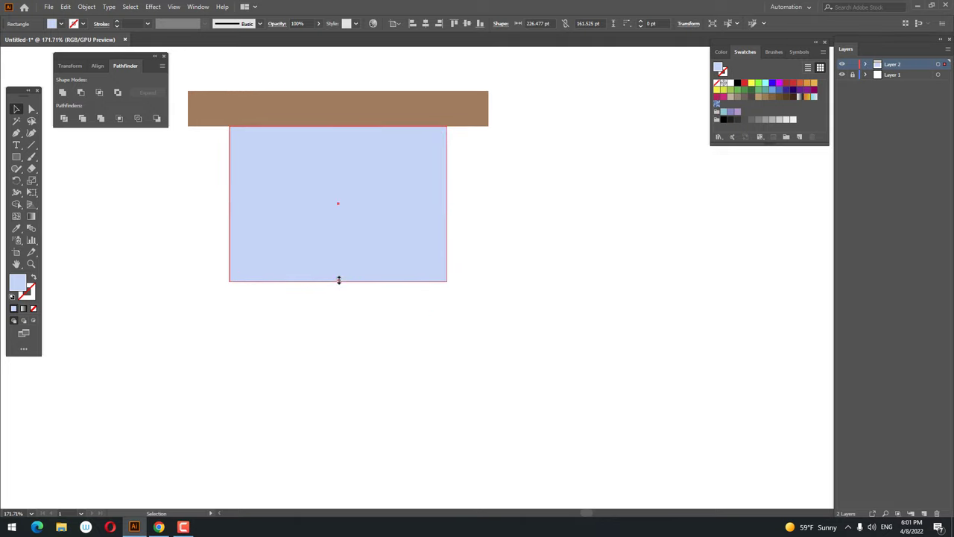
Reshorten the rectangle and flip the copy down to stack about 226 × 104 pt beneath it
{"action": "left_click_drag", "start_coordinate": [338, 279], "coordinate": [338, 256]}
{"action": "key", "text": "ctrl+z"}
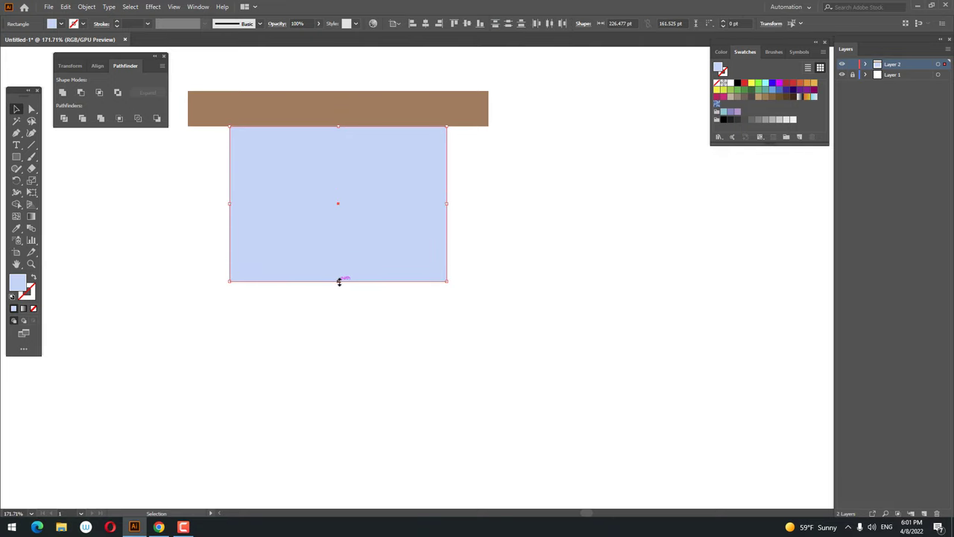
{"action": "left_click_drag", "start_coordinate": [339, 281], "coordinate": [339, 258]}
{"action": "left_click", "coordinate": [398, 323]}
{"action": "left_click", "coordinate": [353, 206]}
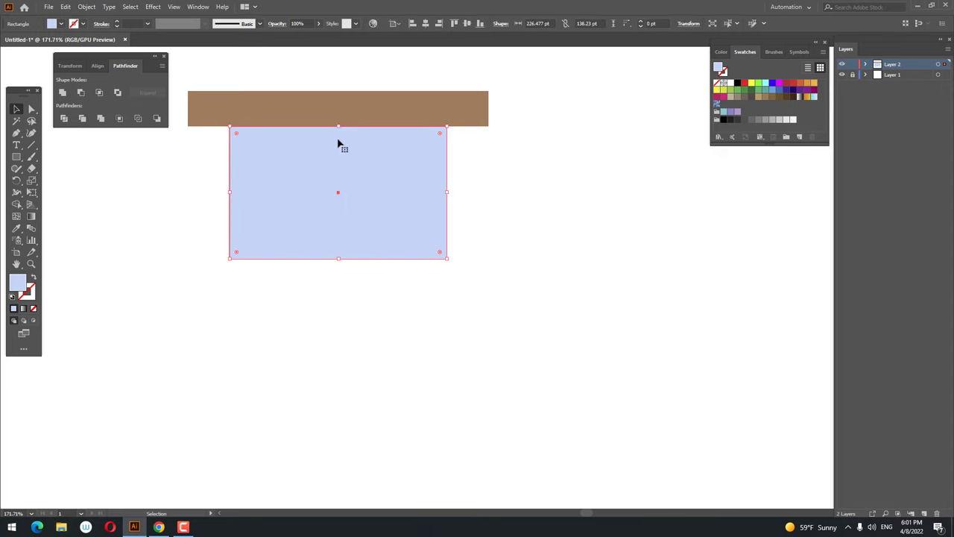
{"action": "left_click_drag", "start_coordinate": [339, 128], "coordinate": [338, 359]}
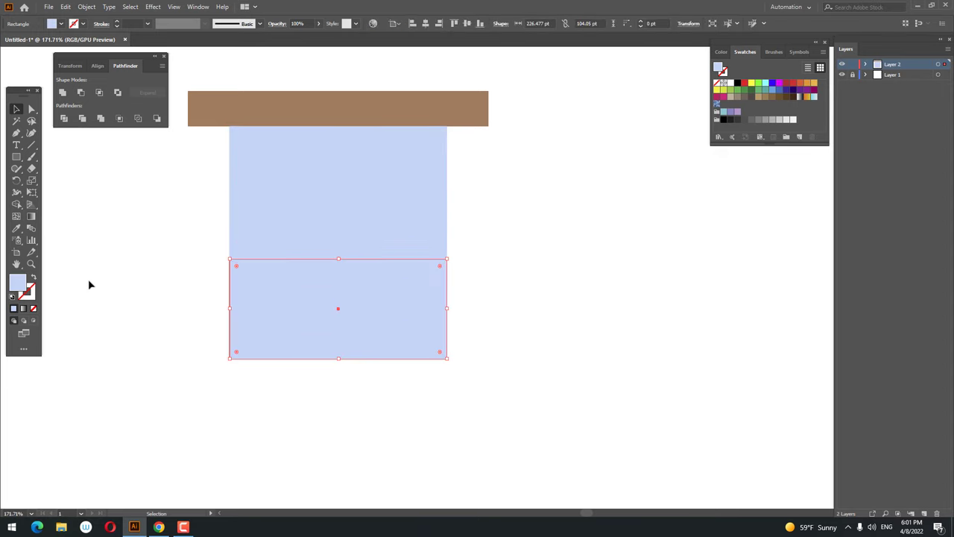
Taper the lower glass piece by pinching its bottom corners inward with Free Transform
{"action": "left_click", "coordinate": [33, 194]}
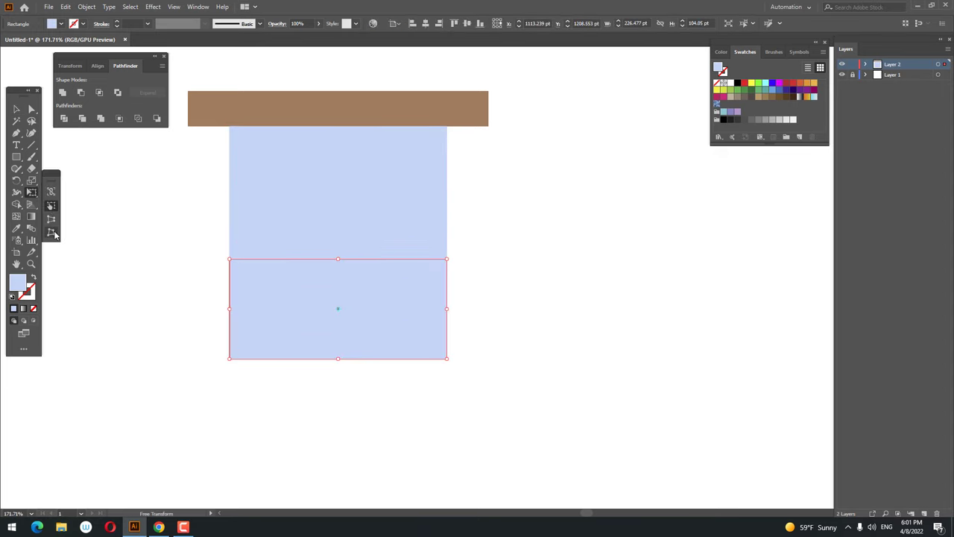
{"action": "left_click_drag", "start_coordinate": [231, 362], "coordinate": [319, 373]}
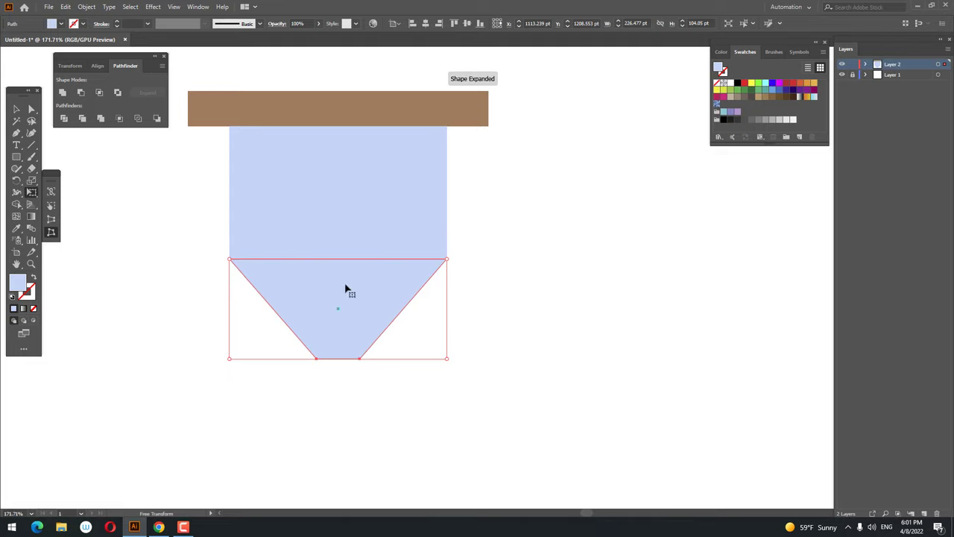
{"action": "key", "text": "z"}
{"action": "left_click", "coordinate": [238, 294], "text": "alt"}
{"action": "left_click", "coordinate": [328, 293]}
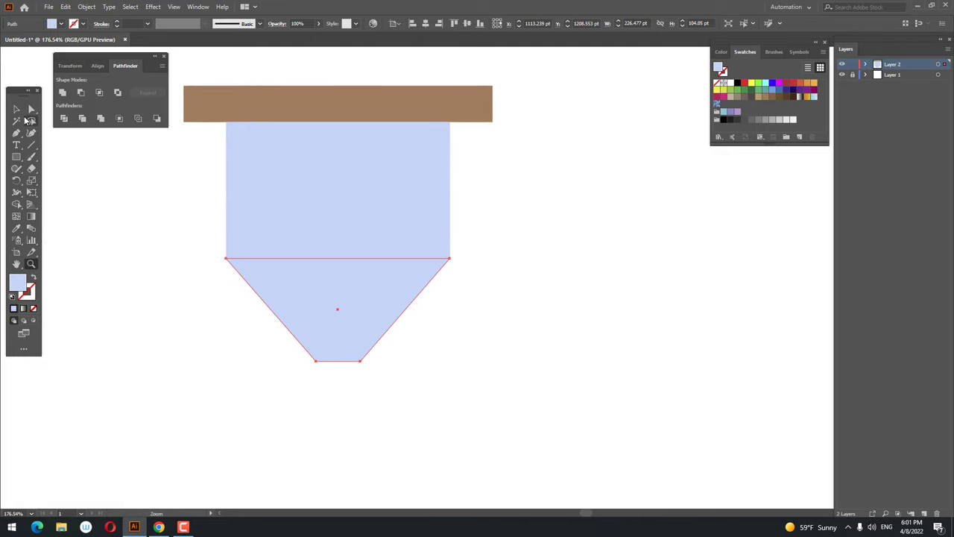
Shorten the upper blue rectangle and move the tapered piece up against it
{"action": "key", "text": "v"}
{"action": "left_click", "coordinate": [362, 247]}
{"action": "left_click_drag", "start_coordinate": [338, 258], "coordinate": [337, 238]}
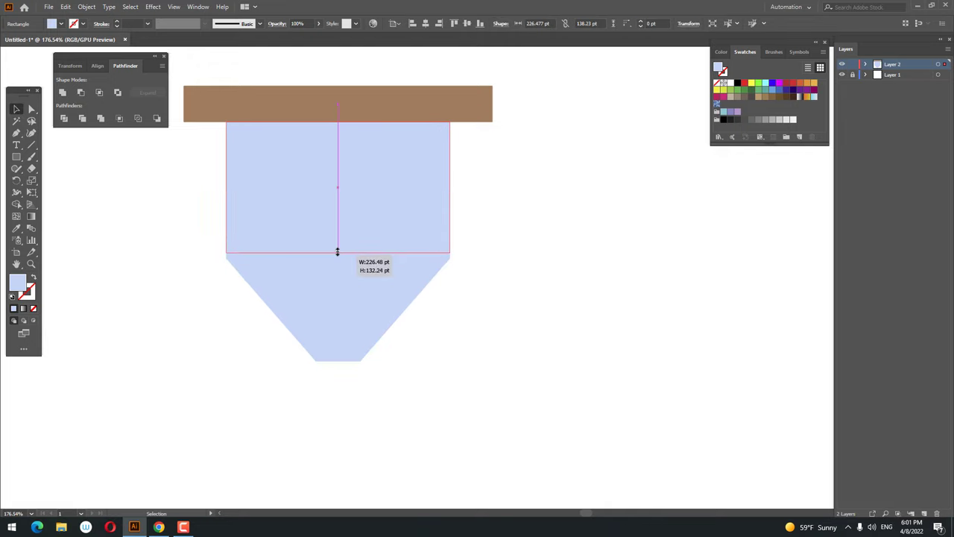
{"action": "mouse_move", "coordinate": [347, 291]}
{"action": "left_mouse_down"}
{"action": "mouse_move", "coordinate": [347, 273]}
{"action": "mouse_move", "coordinate": [284, 244]}
{"action": "left_mouse_up"}
{"action": "left_click", "coordinate": [496, 335]}
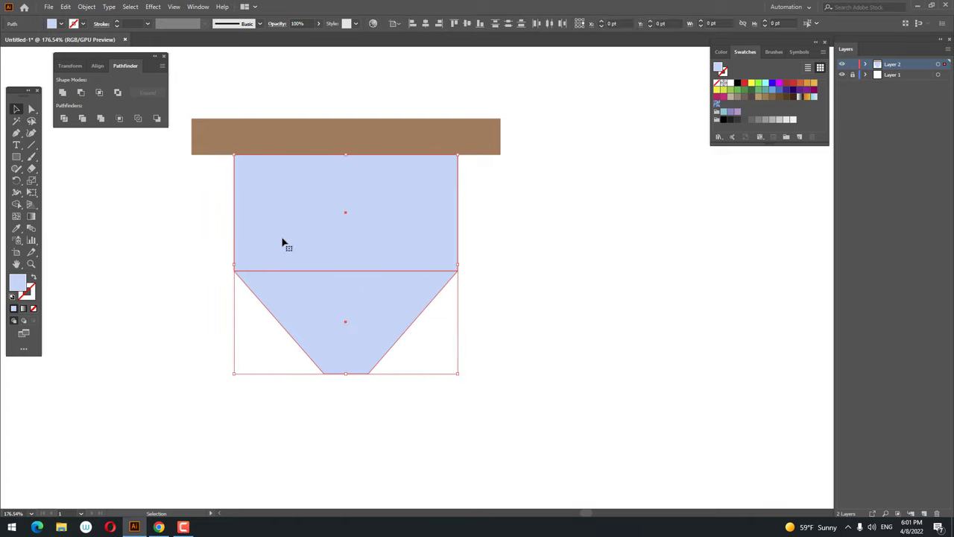
Unite the two glass pieces into one funnel-shaped path, then open the Object commands
{"action": "left_click", "coordinate": [63, 91]}
{"action": "left_click", "coordinate": [524, 347]}
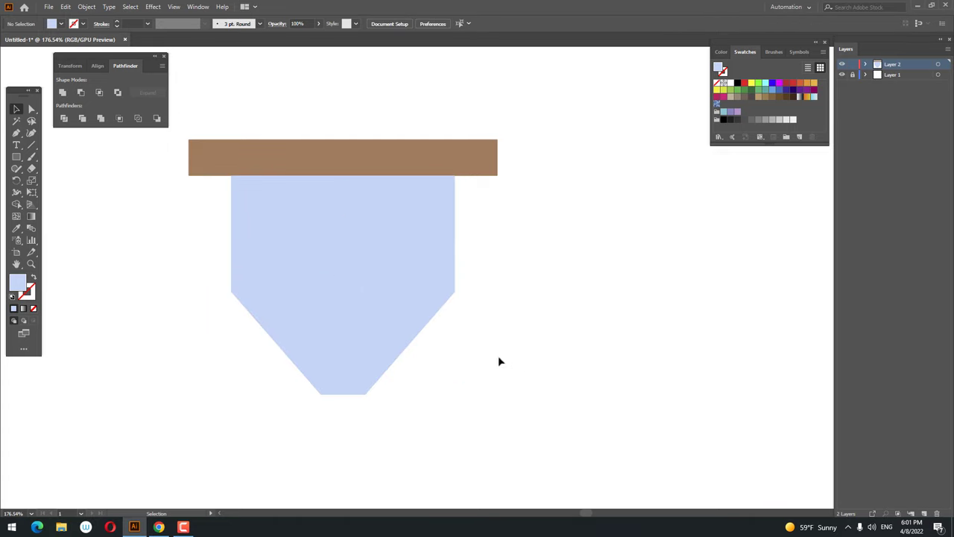
{"action": "left_click", "coordinate": [368, 298]}
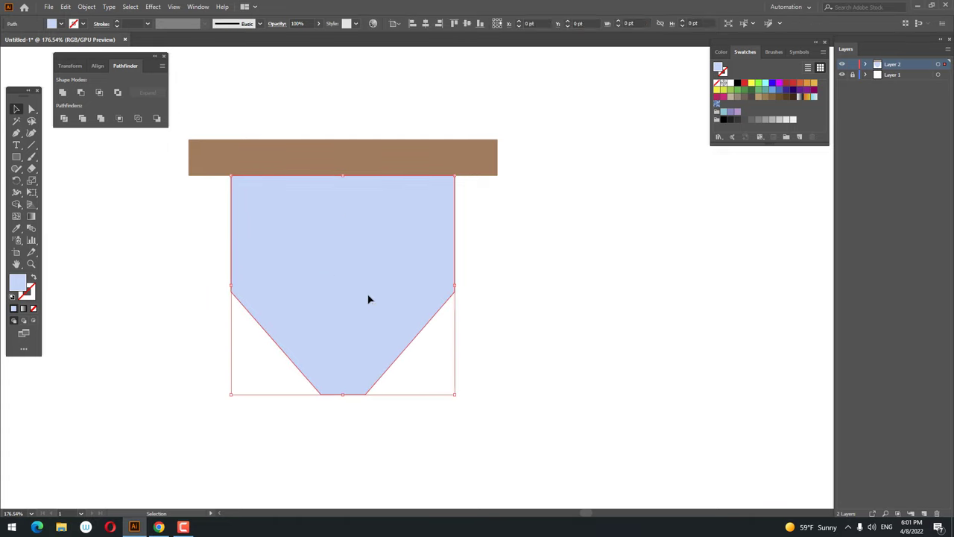
{"action": "left_click", "coordinate": [87, 6]}
{"action": "mouse_move", "coordinate": [97, 243]}
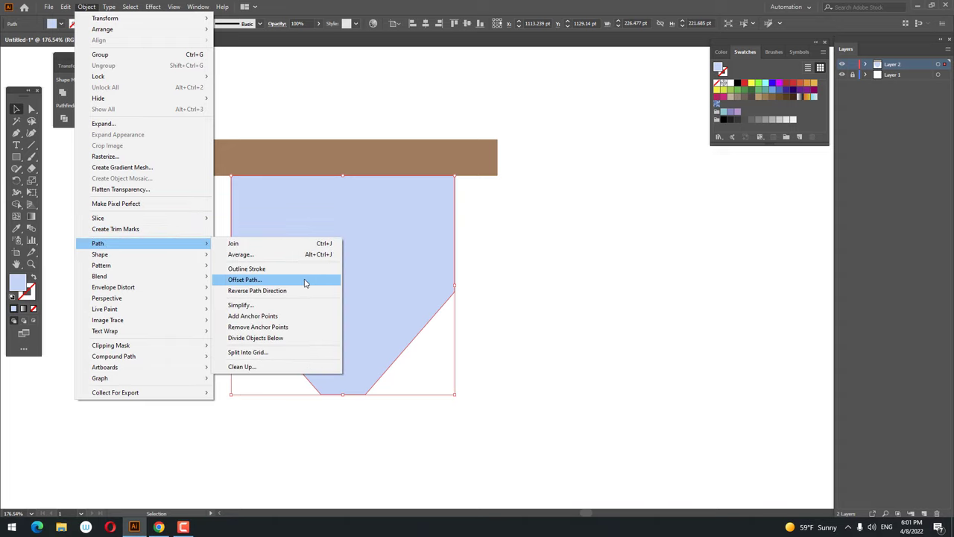
Offset the glass path by -25 pt and move the inner shape down inside the glass
{"action": "left_click", "coordinate": [304, 280]}
{"action": "left_click", "coordinate": [543, 246]}
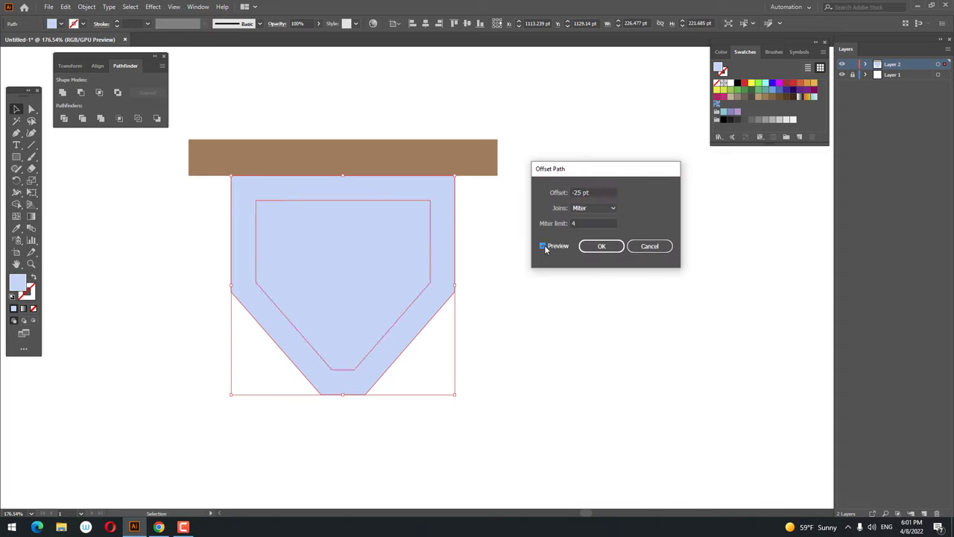
{"action": "left_click", "coordinate": [601, 246]}
{"action": "left_click", "coordinate": [455, 320]}
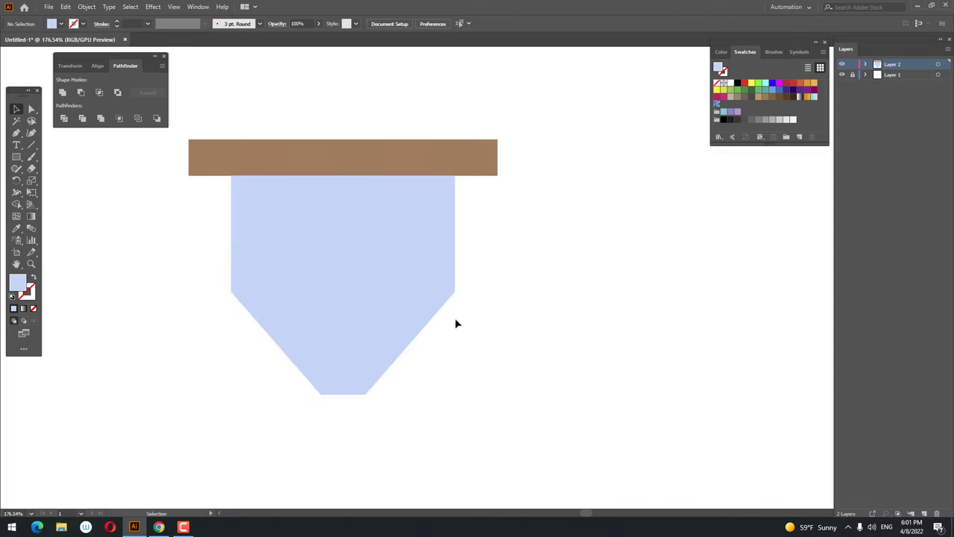
{"action": "left_click_drag", "start_coordinate": [351, 294], "coordinate": [351, 319]}
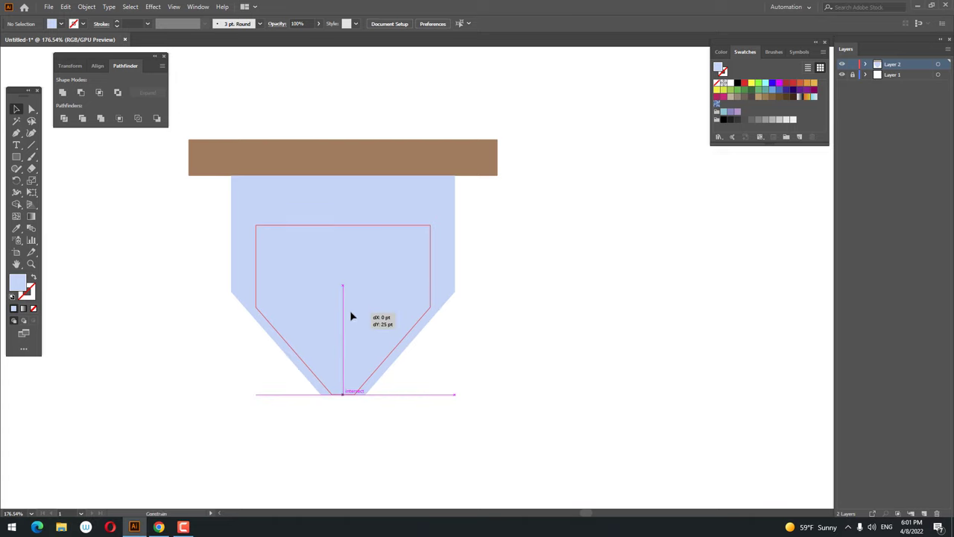
Fill the inner offset shape with a yellow-orange sand colour
{"action": "double_click", "coordinate": [22, 285]}
{"action": "left_click", "coordinate": [318, 339]}
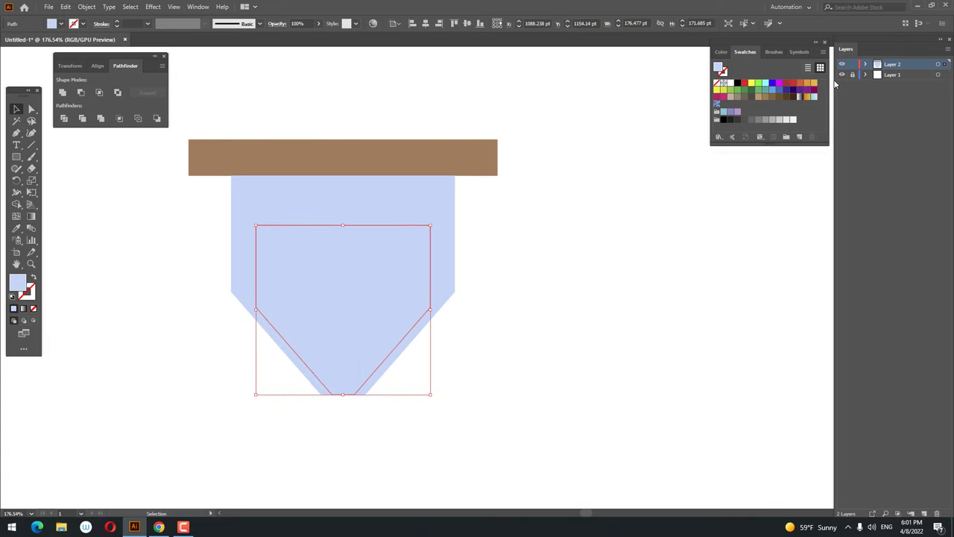
{"action": "left_click", "coordinate": [804, 95]}
{"action": "key", "text": "z"}
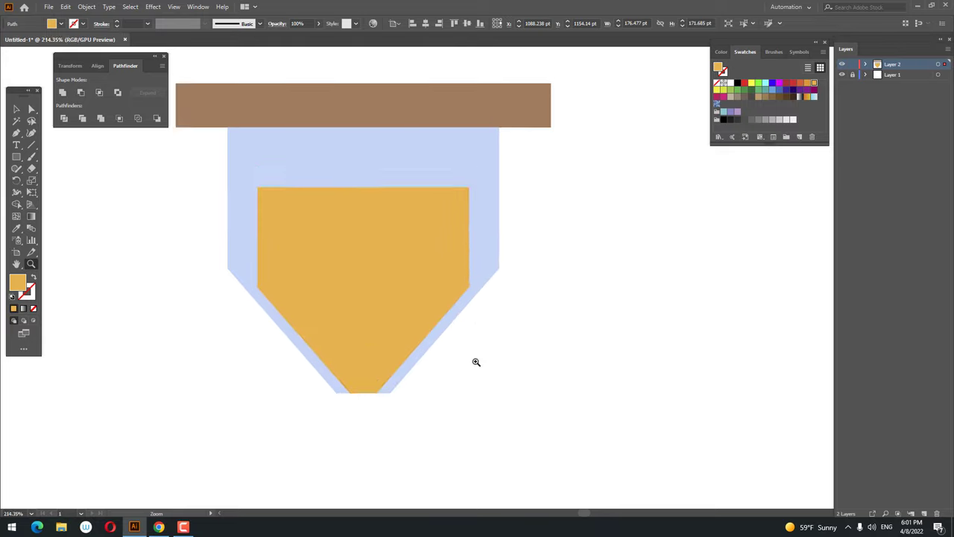
{"action": "left_click_drag", "start_coordinate": [505, 270], "coordinate": [281, 226]}
Narrow the sand shape by moving its two right-side anchor points left
{"action": "left_click", "coordinate": [32, 109]}
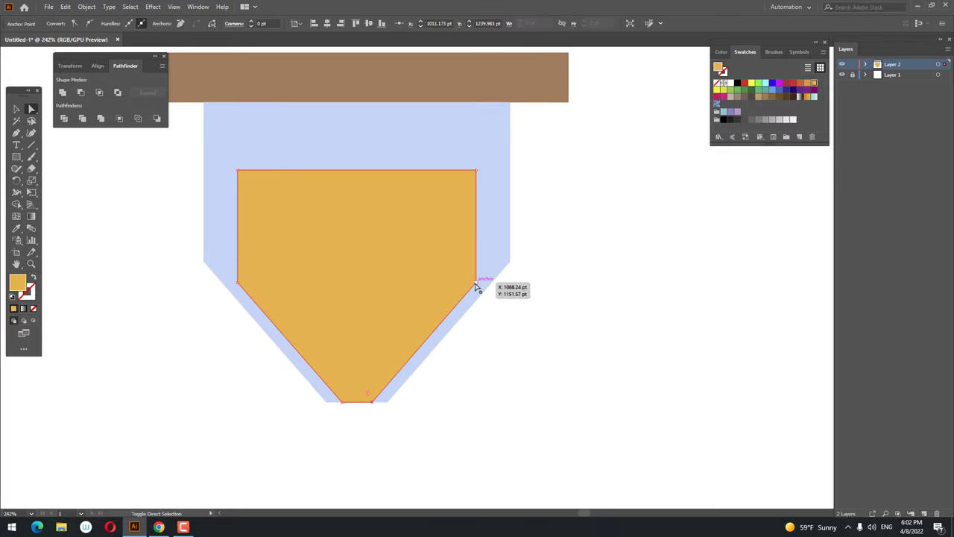
{"action": "left_click", "coordinate": [477, 287]}
{"action": "left_click", "coordinate": [476, 171], "text": "shift"}
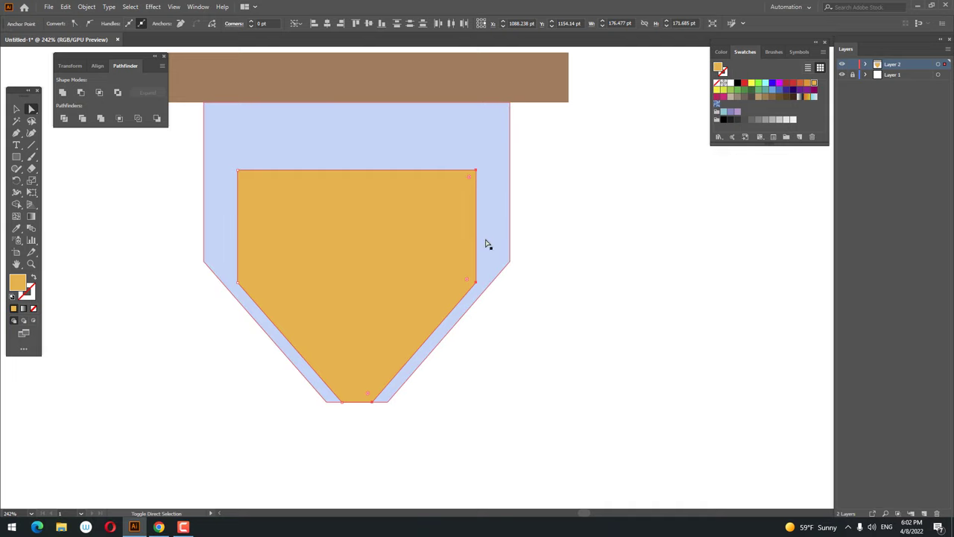
{"action": "left_click_drag", "start_coordinate": [478, 288], "coordinate": [457, 289]}
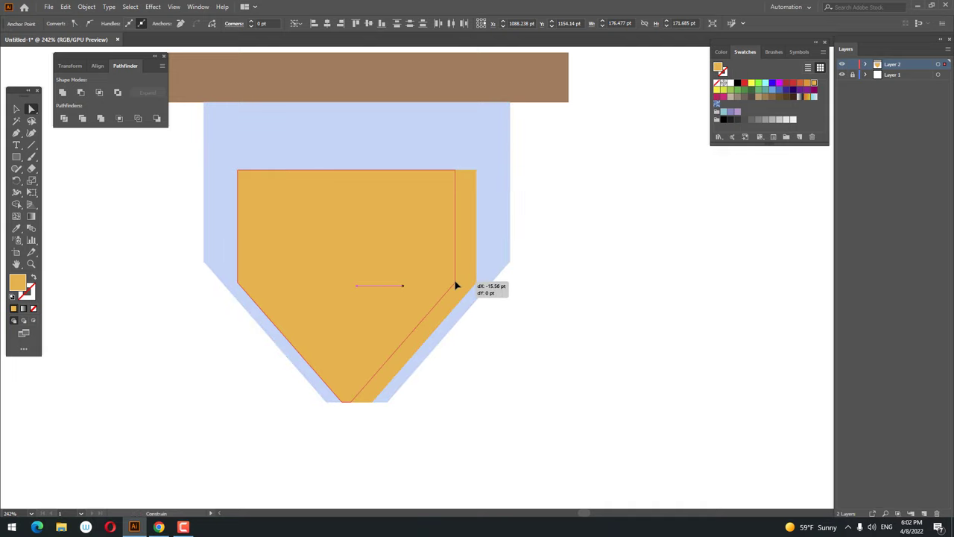
Select all hourglass shapes and centre the sand horizontally within the glass
{"action": "left_click", "coordinate": [15, 110]}
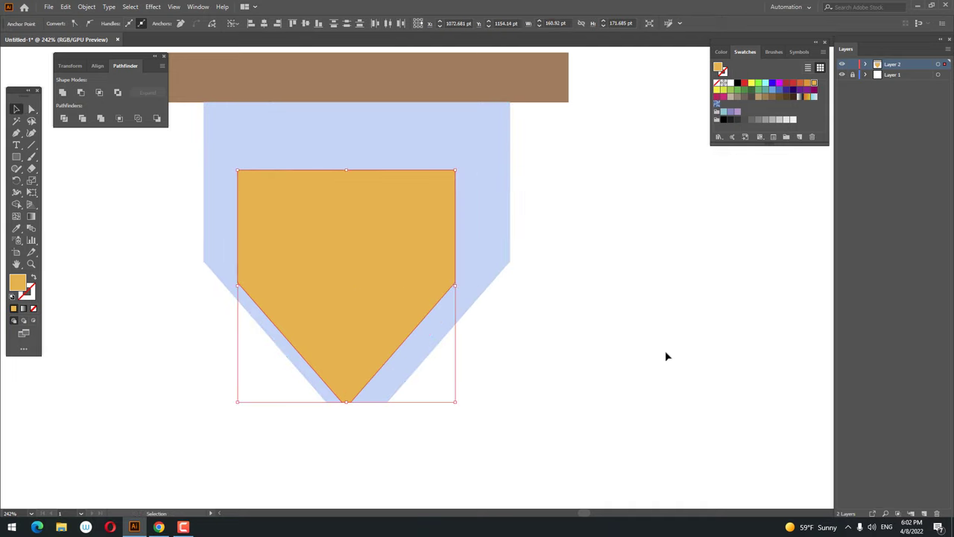
{"action": "left_click_drag", "start_coordinate": [641, 394], "coordinate": [204, 82]}
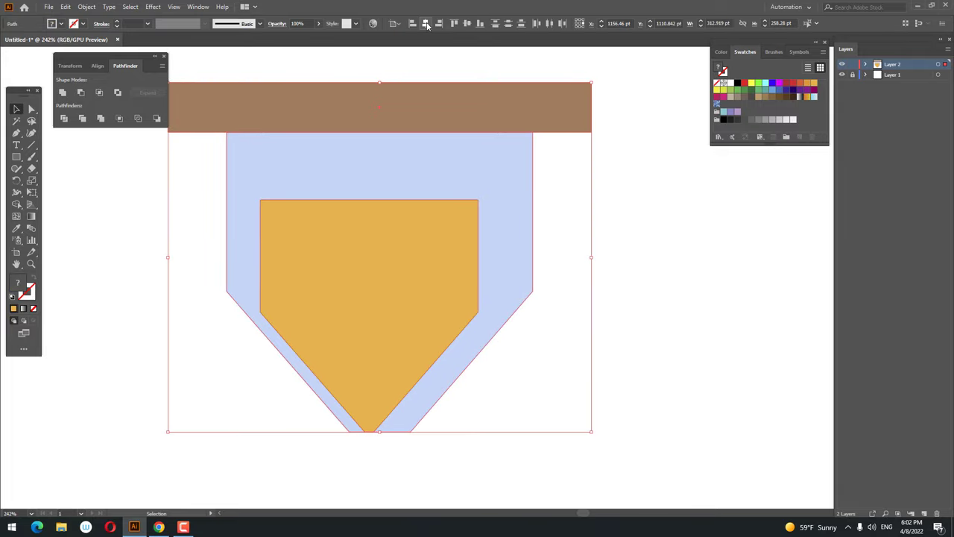
{"action": "left_click", "coordinate": [426, 23]}
{"action": "left_click", "coordinate": [666, 326]}
{"action": "key", "text": "z"}
{"action": "left_click_drag", "start_coordinate": [666, 326], "coordinate": [617, 328]}
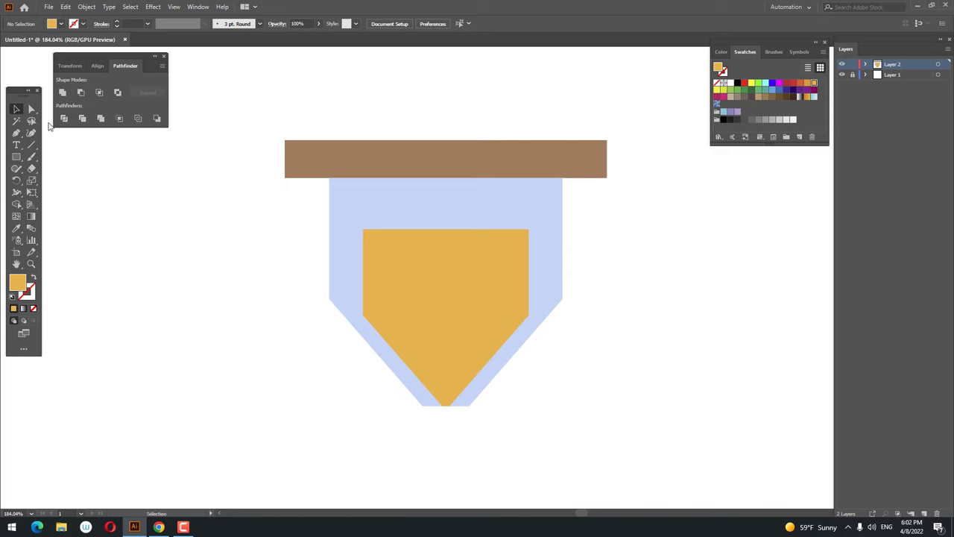
{"action": "scroll", "coordinate": [464, 357], "scroll_direction": "down", "scroll_amount": 2}
Lower the sand shape's top edge slightly by dragging its two top anchor points
{"action": "left_click", "coordinate": [422, 277]}
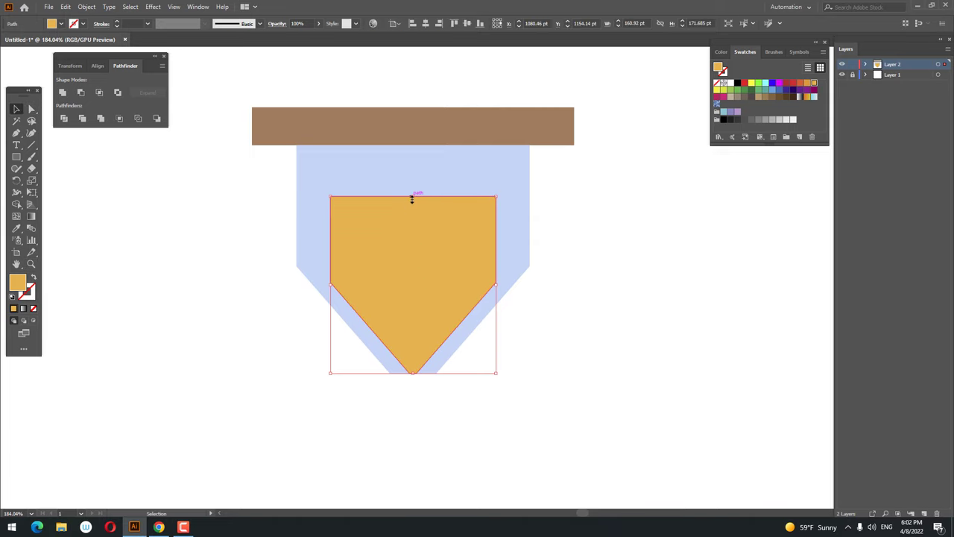
{"action": "left_click", "coordinate": [33, 112]}
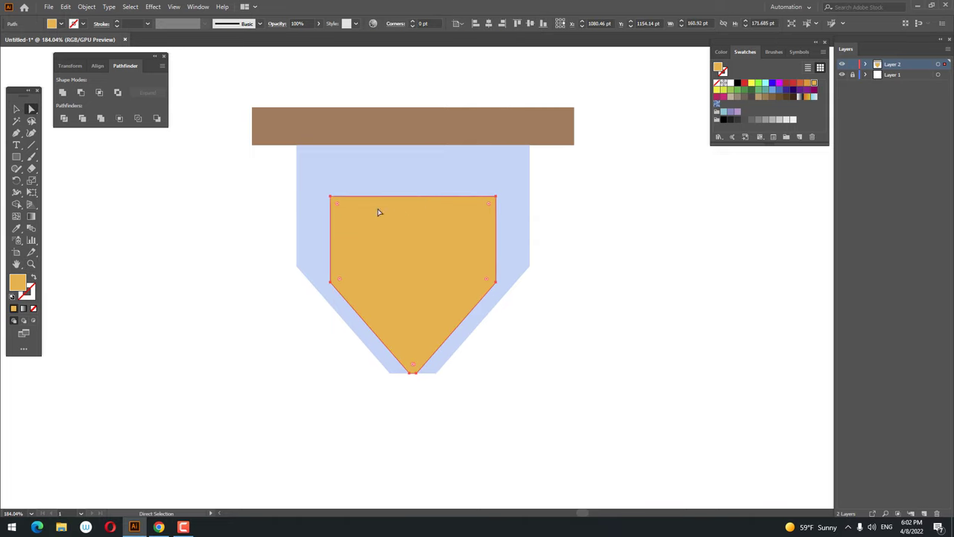
{"action": "left_click", "coordinate": [331, 197]}
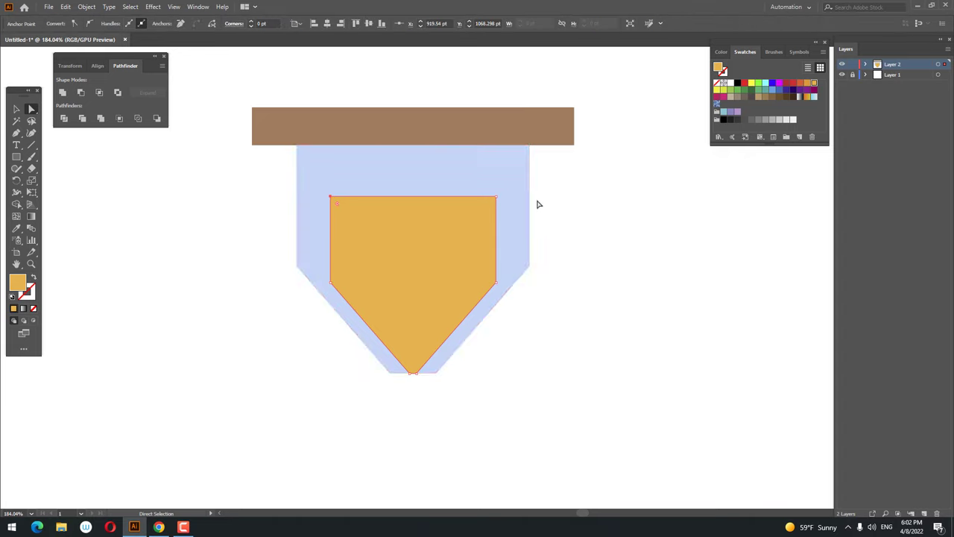
{"action": "left_click", "coordinate": [500, 206], "text": "shift"}
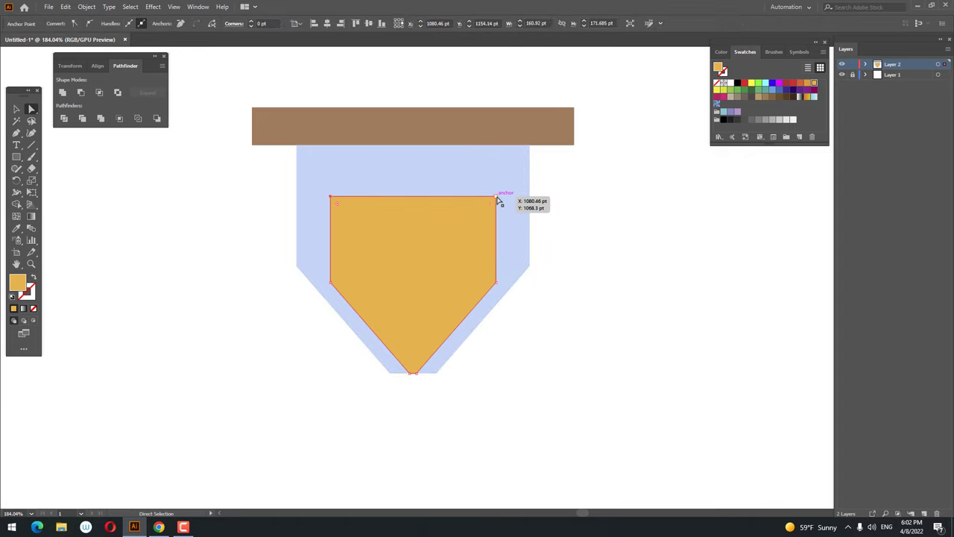
{"action": "left_click_drag", "start_coordinate": [498, 202], "coordinate": [497, 203]}
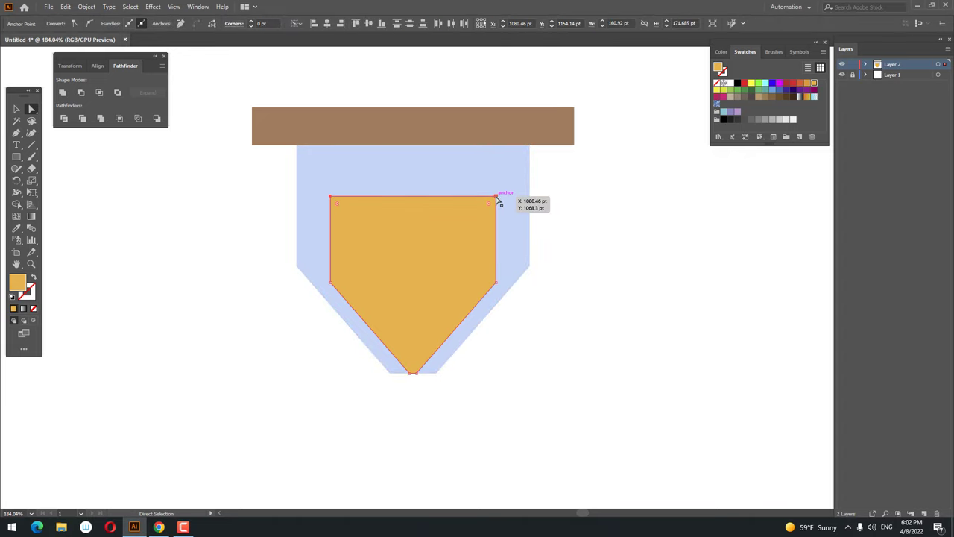
{"action": "left_click", "coordinate": [682, 347]}
{"action": "key", "text": "z"}
{"action": "left_click_drag", "start_coordinate": [670, 348], "coordinate": [529, 349]}
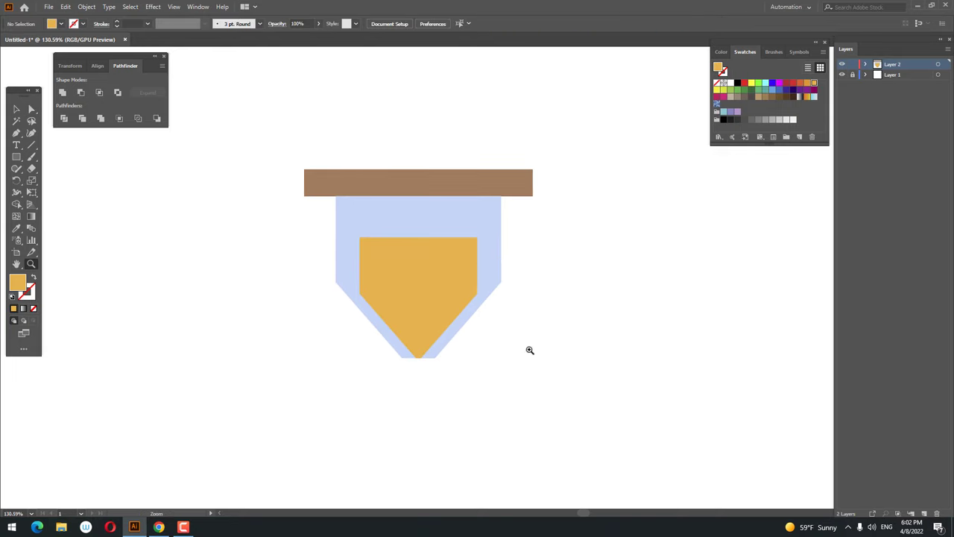
Raise the sand shape's left corner point and recentre the view on the icon
{"action": "key", "text": "z"}
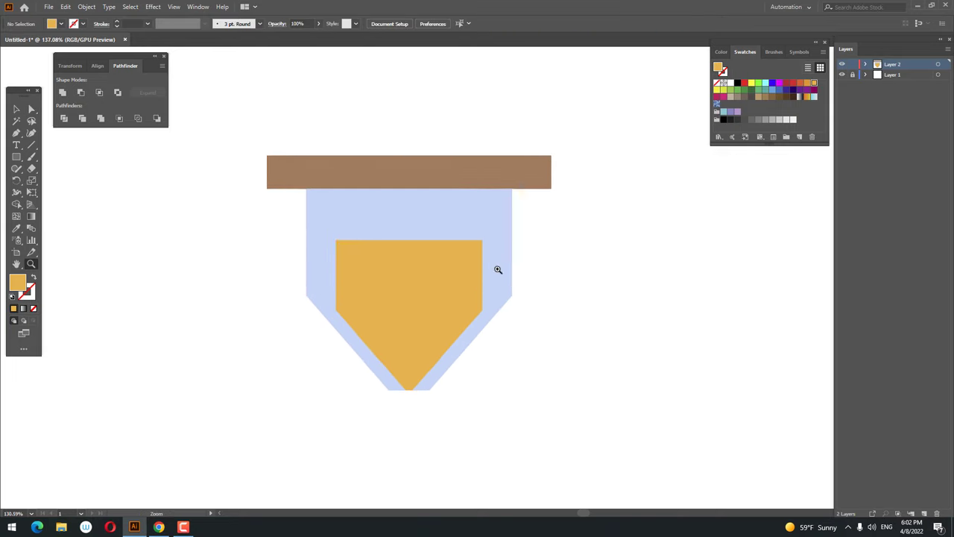
{"action": "left_click_drag", "start_coordinate": [496, 266], "coordinate": [472, 330]}
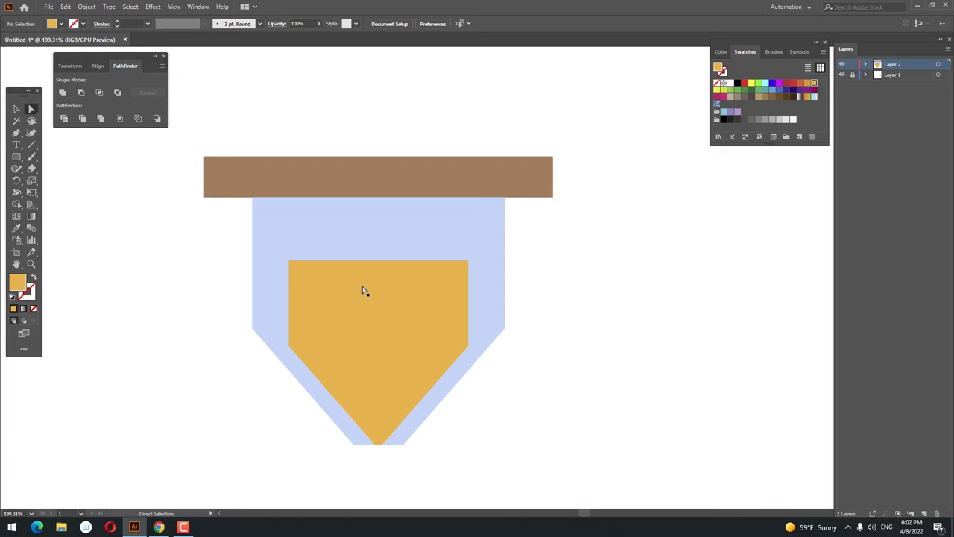
{"action": "left_click", "coordinate": [377, 348]}
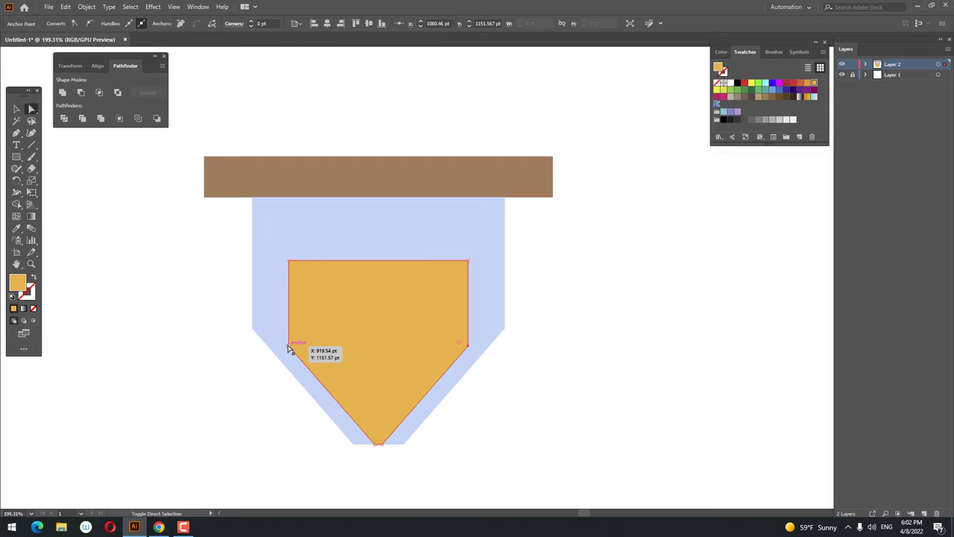
{"action": "mouse_move", "coordinate": [288, 347]}
{"action": "left_mouse_down"}
{"action": "mouse_move", "coordinate": [286, 333]}
{"action": "mouse_move", "coordinate": [296, 330]}
{"action": "left_mouse_up"}
{"action": "left_click", "coordinate": [604, 494]}
{"action": "key", "text": "z"}
{"action": "left_click", "coordinate": [519, 418], "text": "alt"}
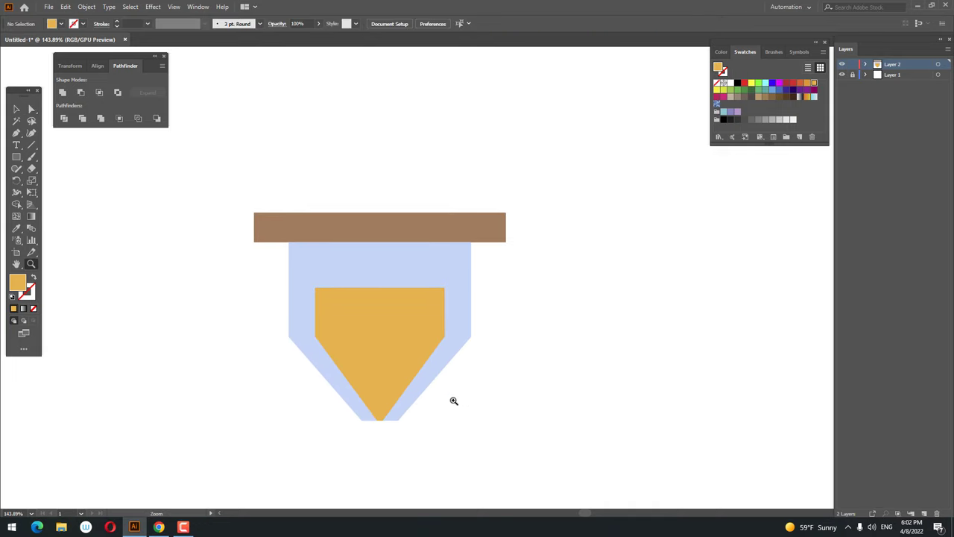
{"action": "scroll", "coordinate": [453, 400], "scroll_direction": "up", "scroll_amount": 2}
{"action": "scroll", "coordinate": [436, 447], "scroll_direction": "down", "scroll_amount": 1}
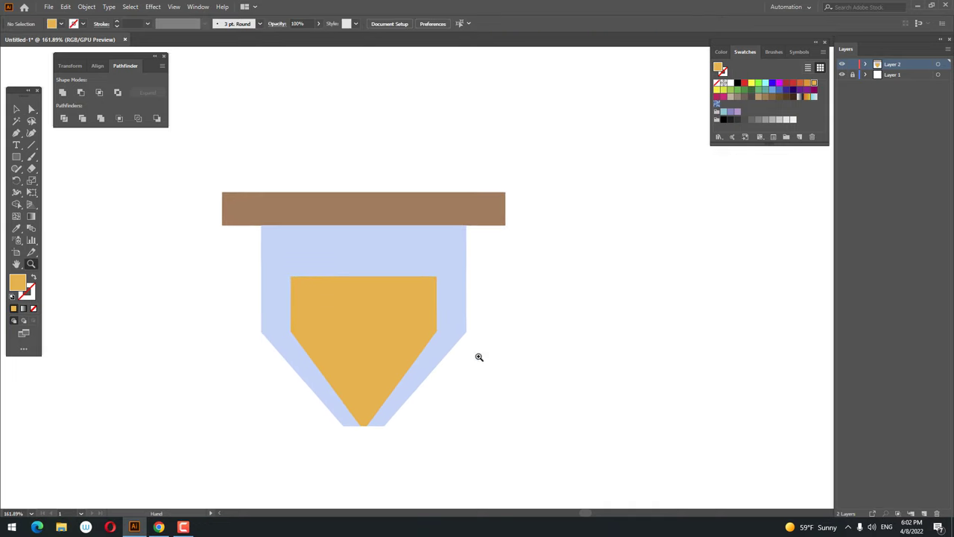
{"action": "left_click_drag", "start_coordinate": [542, 377], "coordinate": [569, 352]}
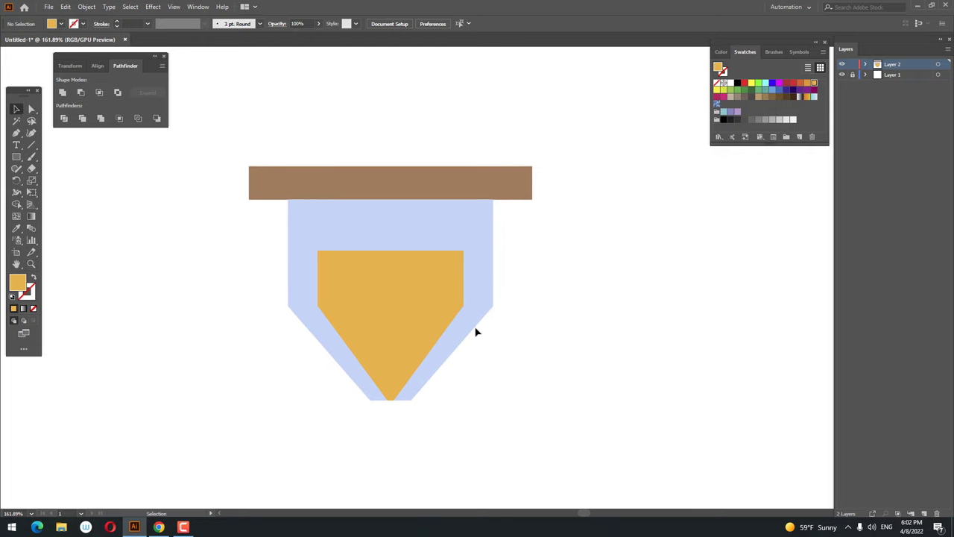
Draw a band across the top of the glass and fill it a darker blue
{"action": "left_click", "coordinate": [16, 157]}
{"action": "mouse_move", "coordinate": [288, 200]}
{"action": "left_mouse_down"}
{"action": "mouse_move", "coordinate": [477, 237]}
{"action": "mouse_move", "coordinate": [493, 230]}
{"action": "left_mouse_up"}
{"action": "left_click", "coordinate": [16, 227]}
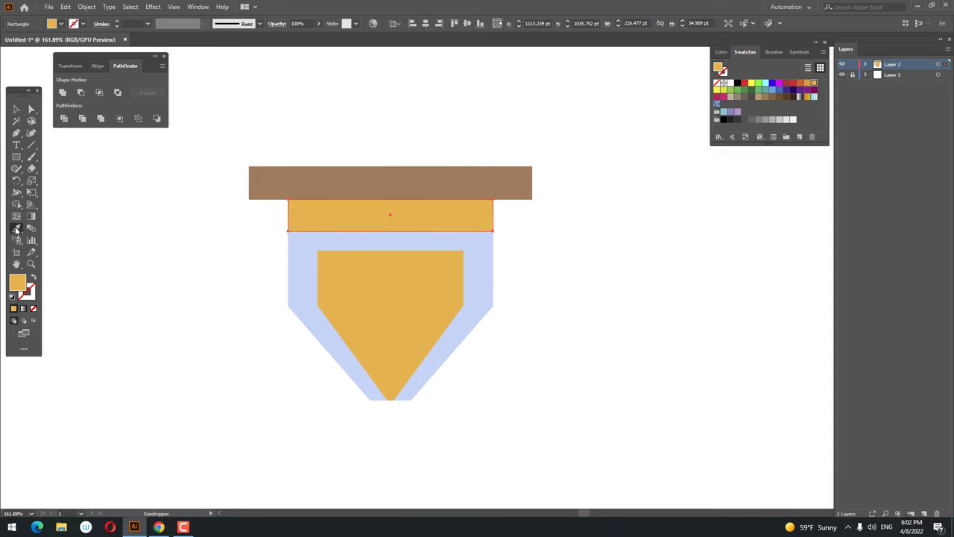
{"action": "left_click", "coordinate": [472, 271]}
{"action": "double_click", "coordinate": [19, 281]}
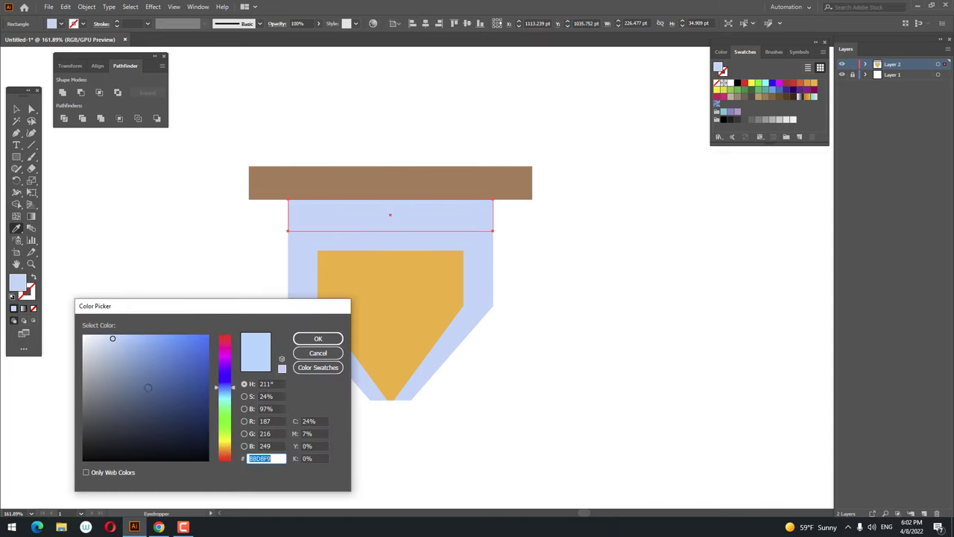
{"action": "left_click_drag", "start_coordinate": [115, 342], "coordinate": [125, 348]}
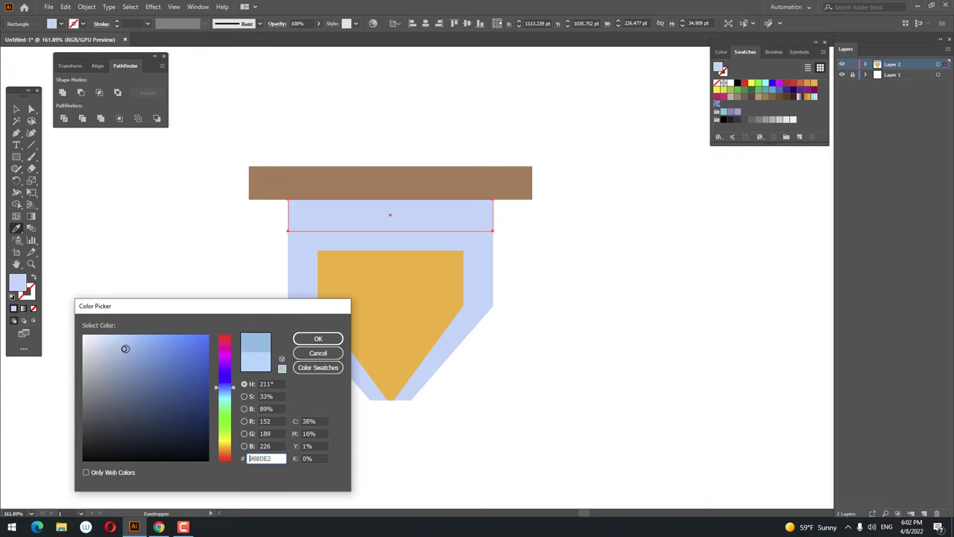
{"action": "left_click", "coordinate": [318, 338]}
Open the glass shape's fill colour and cancel without changing it
{"action": "key", "text": "z"}
{"action": "mouse_move", "coordinate": [419, 320]}
{"action": "left_mouse_down"}
{"action": "mouse_move", "coordinate": [358, 332]}
{"action": "mouse_move", "coordinate": [459, 349]}
{"action": "left_mouse_up"}
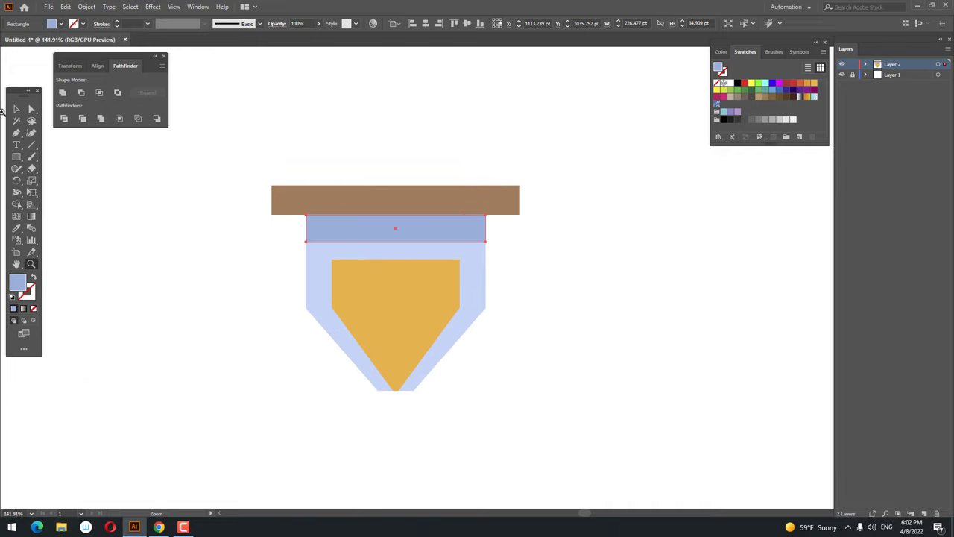
{"action": "left_click", "coordinate": [16, 109]}
{"action": "left_click", "coordinate": [468, 304]}
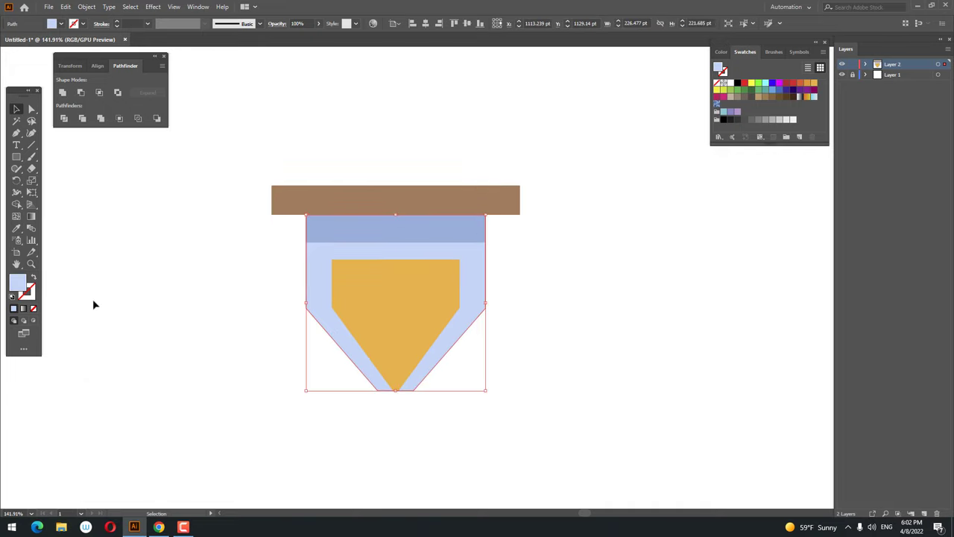
{"action": "double_click", "coordinate": [22, 288]}
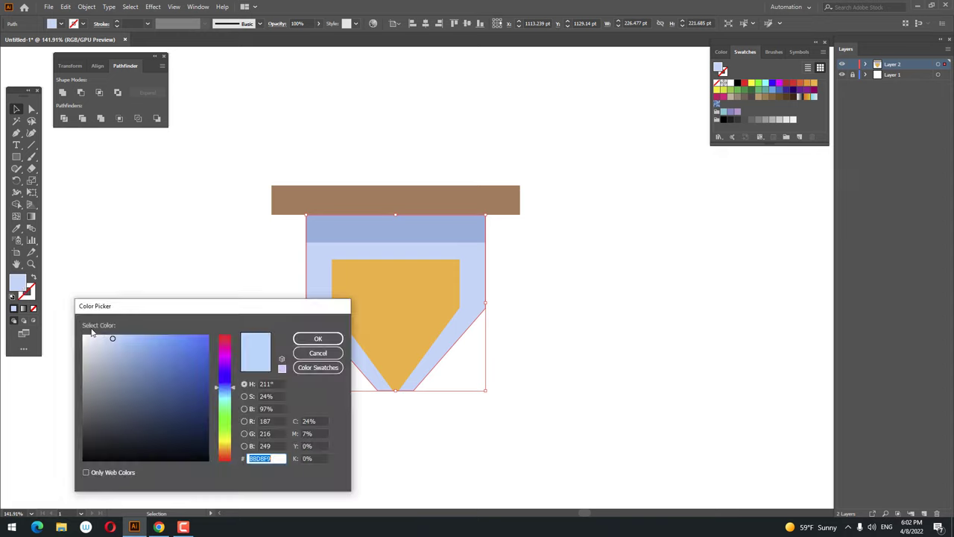
{"action": "left_click", "coordinate": [317, 352]}
Recolour the sand from FF9100 to a brighter yellow, about FFBC00
{"action": "left_click", "coordinate": [421, 313]}
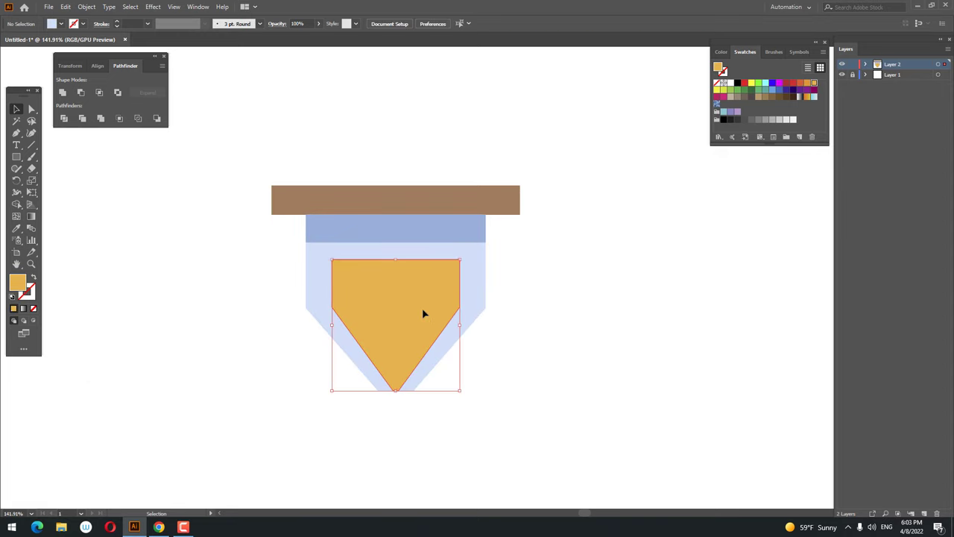
{"action": "double_click", "coordinate": [18, 283]}
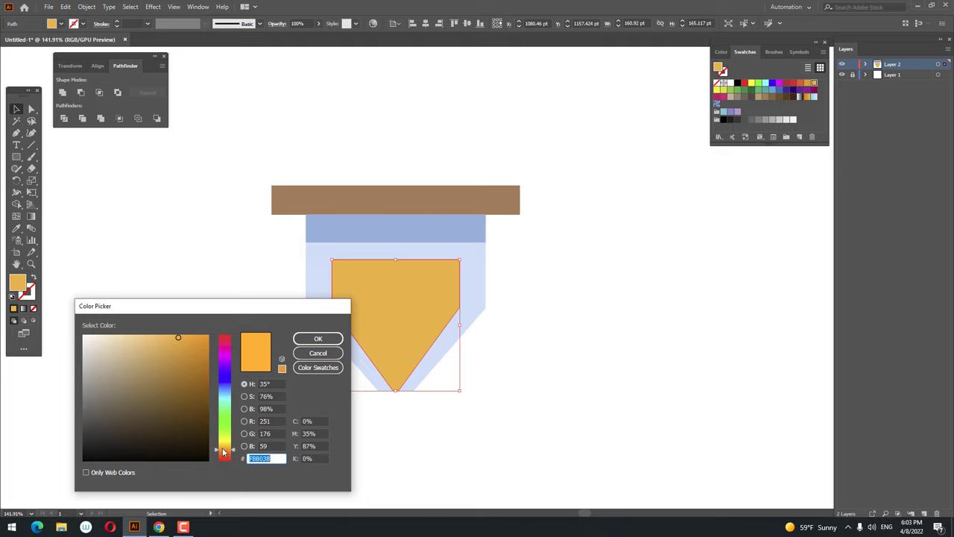
{"action": "type", "text": "FF9100"}
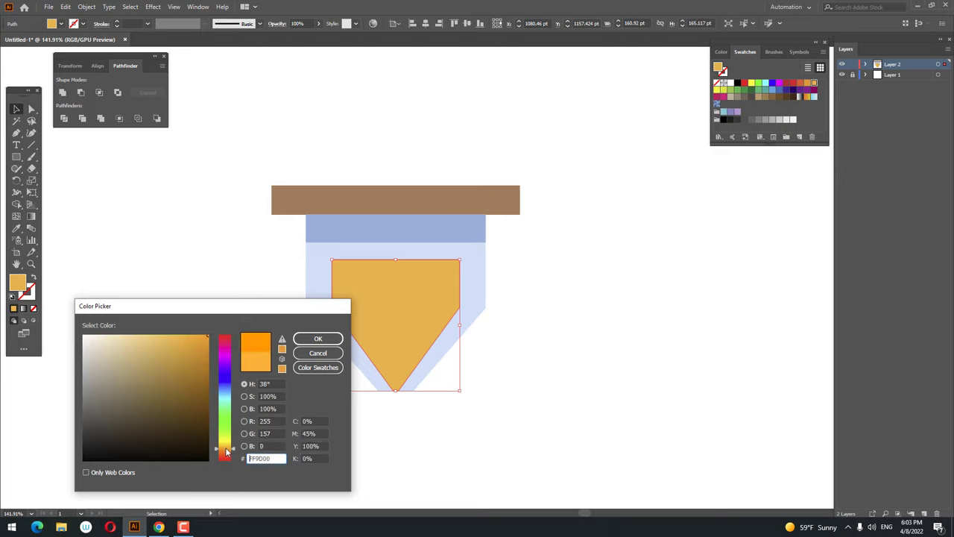
{"action": "left_click_drag", "start_coordinate": [227, 450], "coordinate": [228, 447]}
{"action": "left_click", "coordinate": [318, 338]}
{"action": "left_click", "coordinate": [567, 373]}
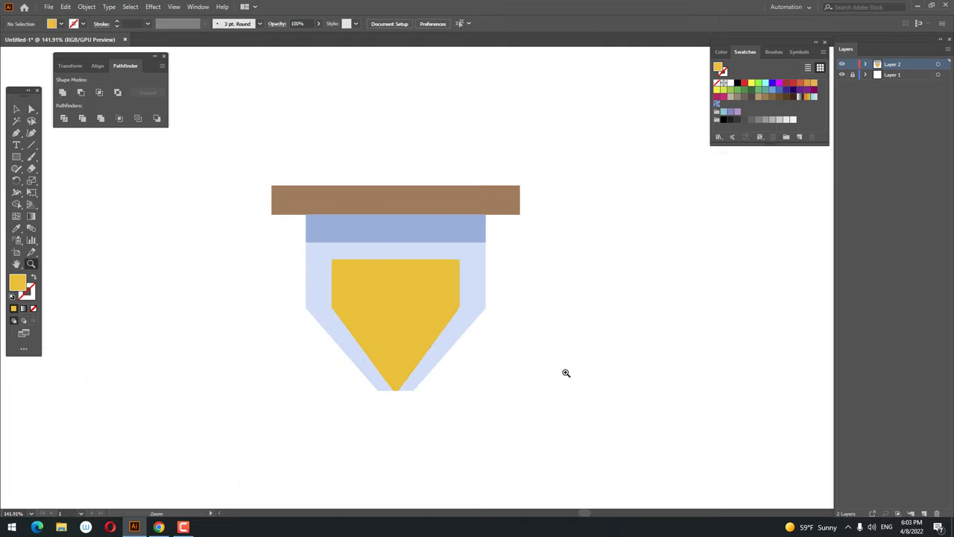
{"action": "key", "text": "z"}
{"action": "scroll", "coordinate": [509, 313], "scroll_direction": "down", "scroll_amount": 2}
{"action": "scroll", "coordinate": [493, 268], "scroll_direction": "up", "scroll_amount": 1}
{"action": "scroll", "coordinate": [476, 276], "scroll_direction": "up", "scroll_amount": 2}
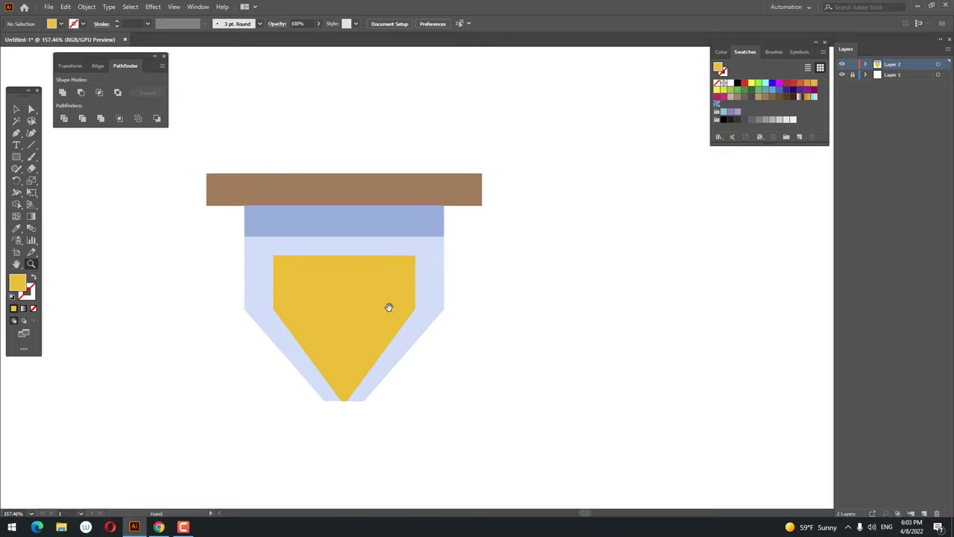
{"action": "left_click", "coordinate": [17, 110]}
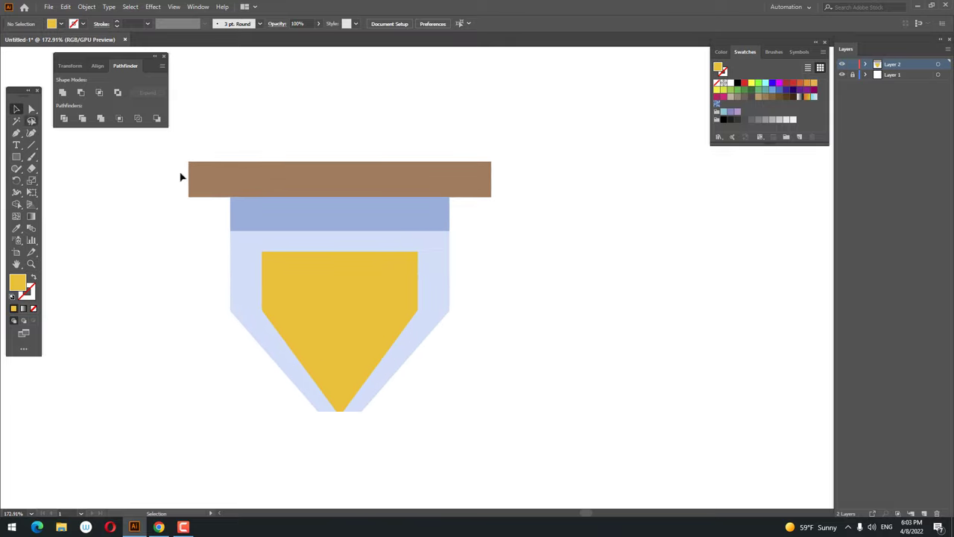
Raise the darker blue glass band's bottom edge slightly to shorten it
{"action": "left_click", "coordinate": [316, 218]}
{"action": "left_click_drag", "start_coordinate": [342, 232], "coordinate": [342, 225]}
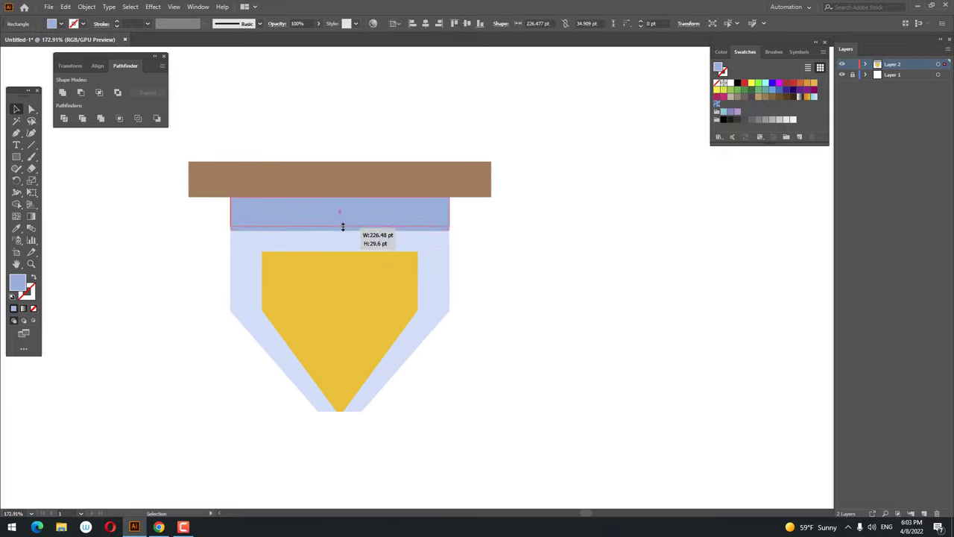
{"action": "left_click", "coordinate": [526, 389]}
{"action": "scroll", "coordinate": [542, 392], "scroll_direction": "down", "scroll_amount": 1}
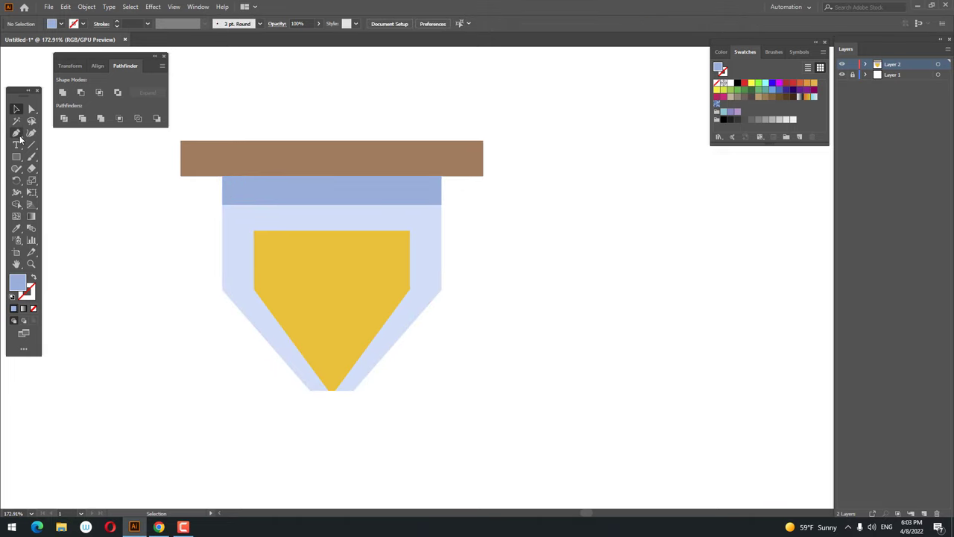
Draw a slanted closed shape with the Pen tool along the sand's right edge
{"action": "left_click", "coordinate": [409, 214]}
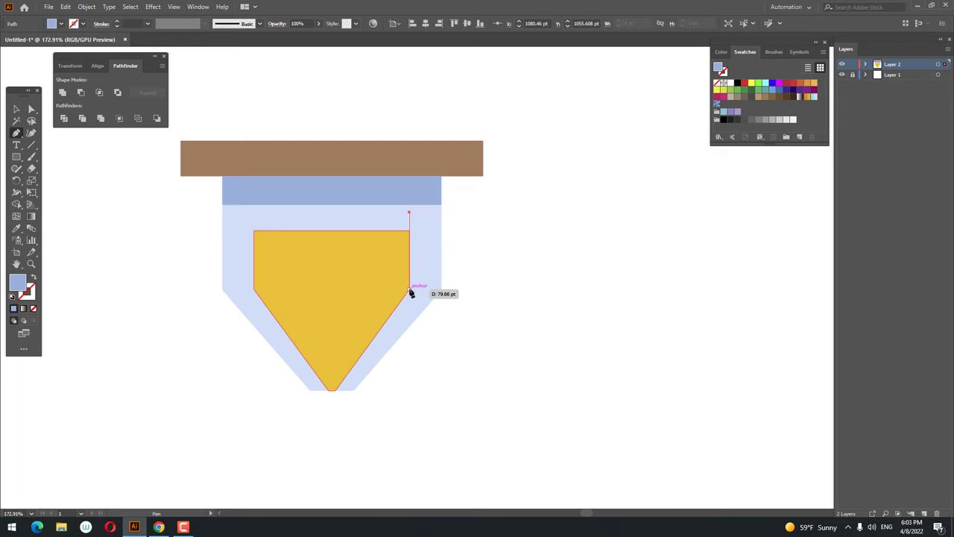
{"action": "left_click", "coordinate": [409, 288]}
{"action": "left_click", "coordinate": [336, 389]}
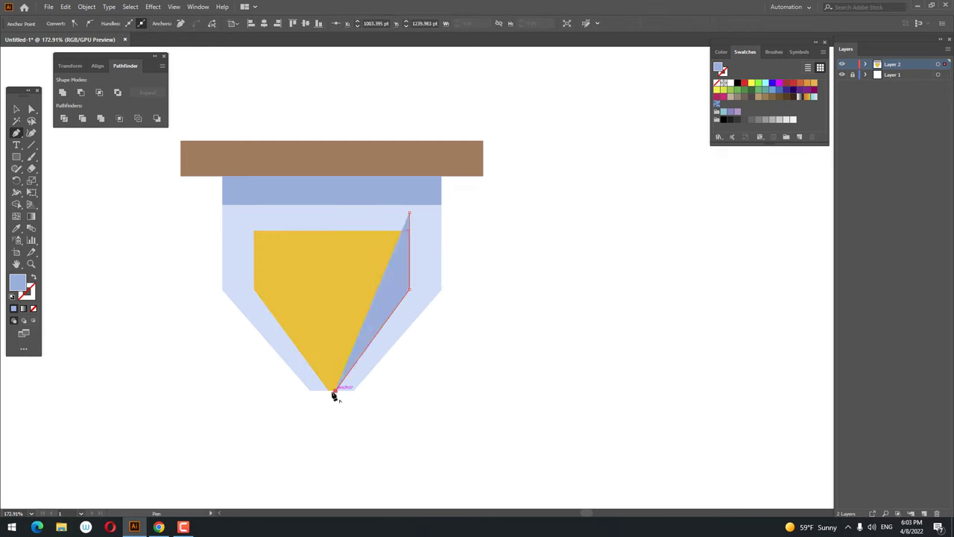
{"action": "left_click", "coordinate": [370, 290]}
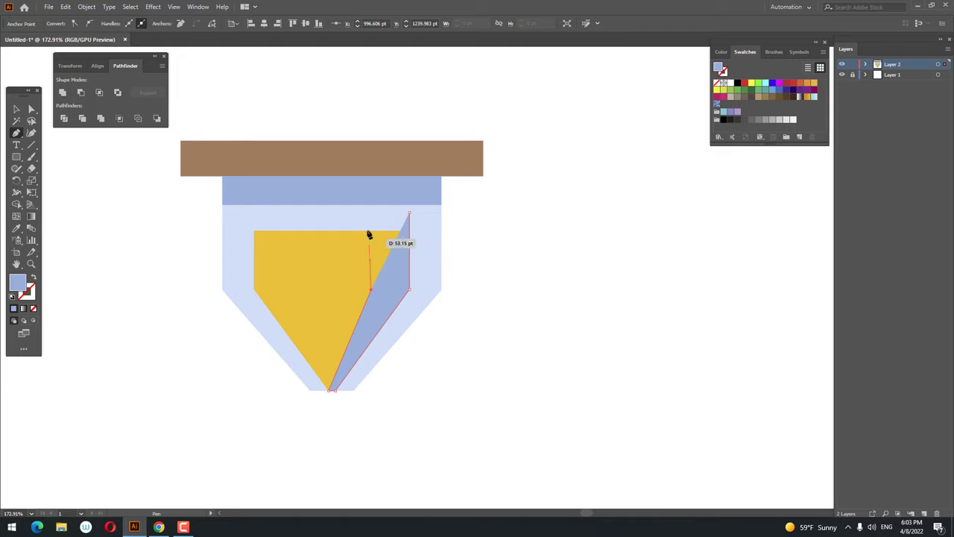
{"action": "left_click", "coordinate": [372, 213]}
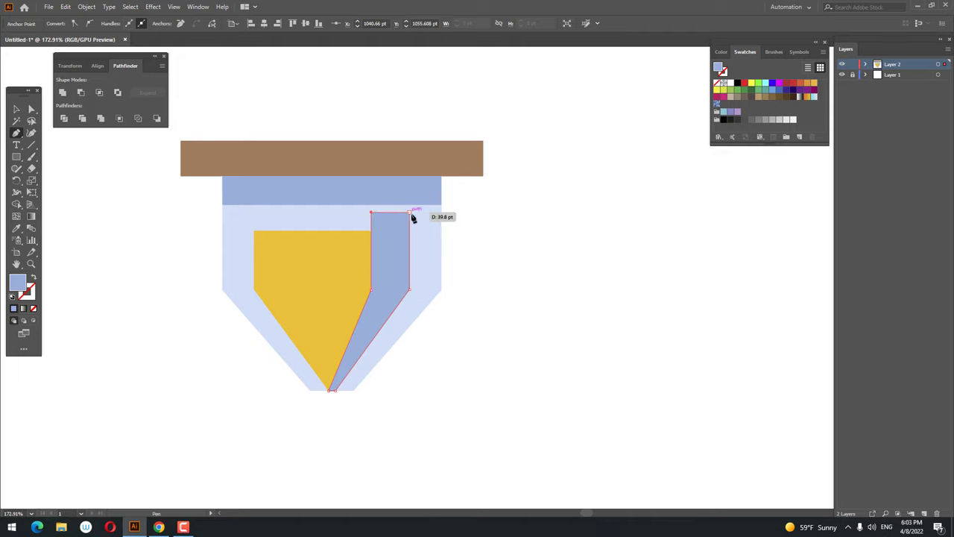
{"action": "left_click", "coordinate": [409, 214]}
Divide the sand with the new shape and ungroup the resulting pieces
{"action": "key", "text": "z"}
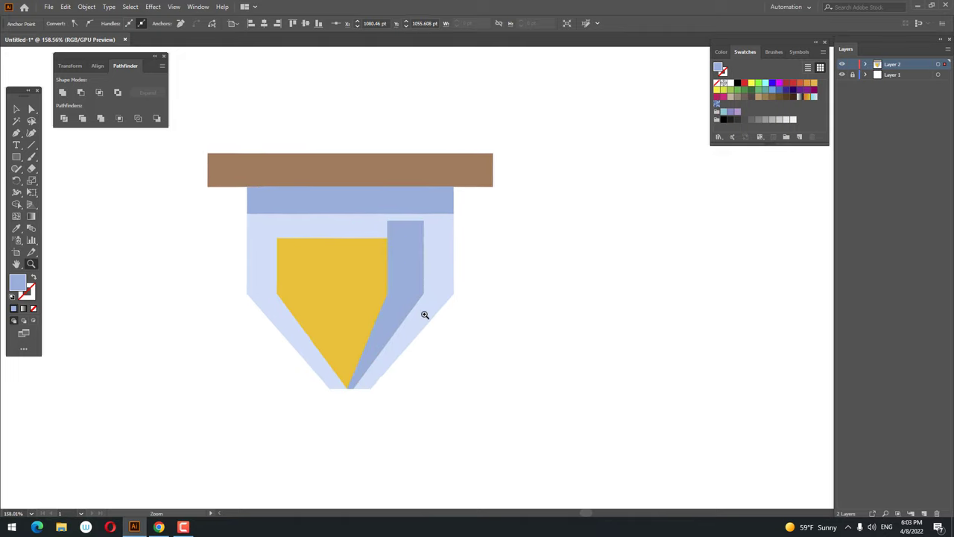
{"action": "key", "text": "v"}
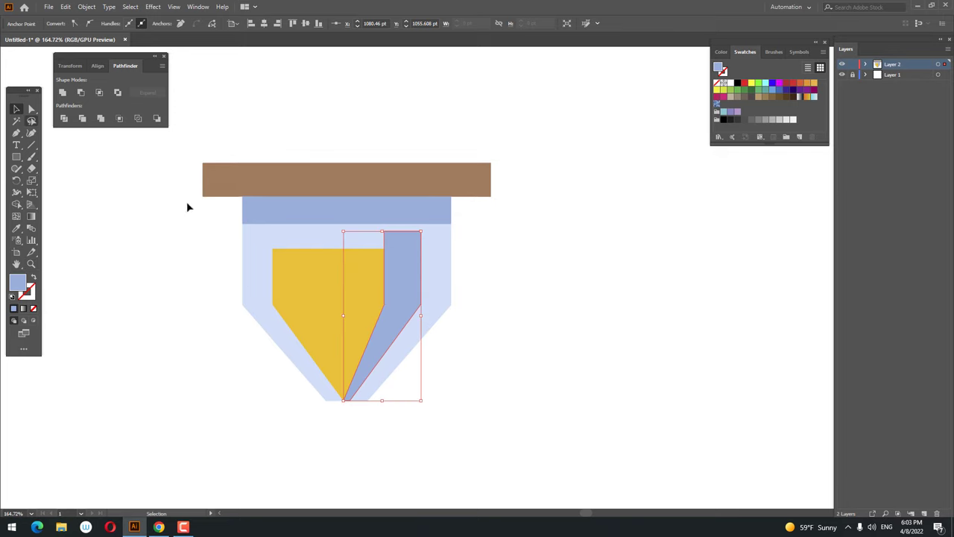
{"action": "left_click", "coordinate": [345, 291]}
{"action": "left_click", "coordinate": [404, 288], "text": "shift"}
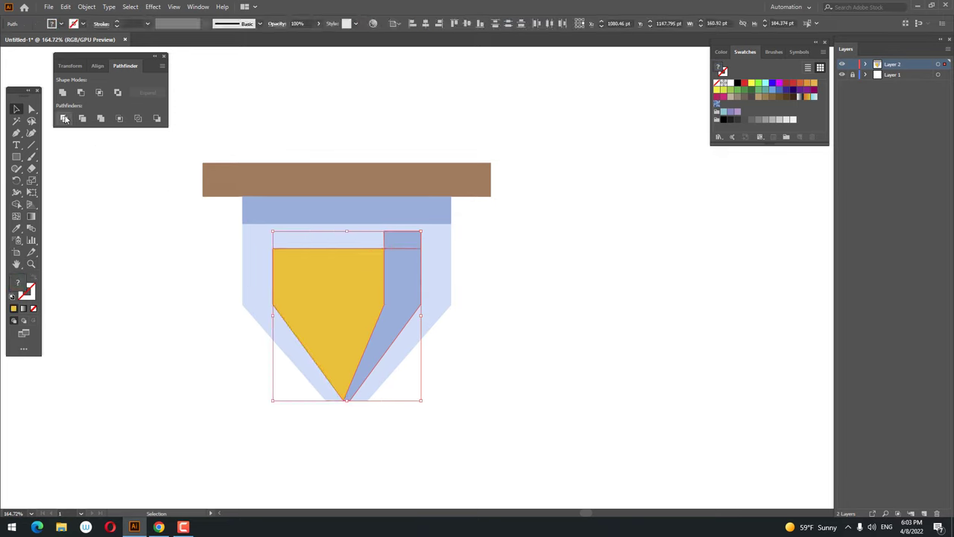
{"action": "right_click", "coordinate": [387, 280]}
{"action": "left_click", "coordinate": [415, 362]}
{"action": "left_click", "coordinate": [498, 358]}
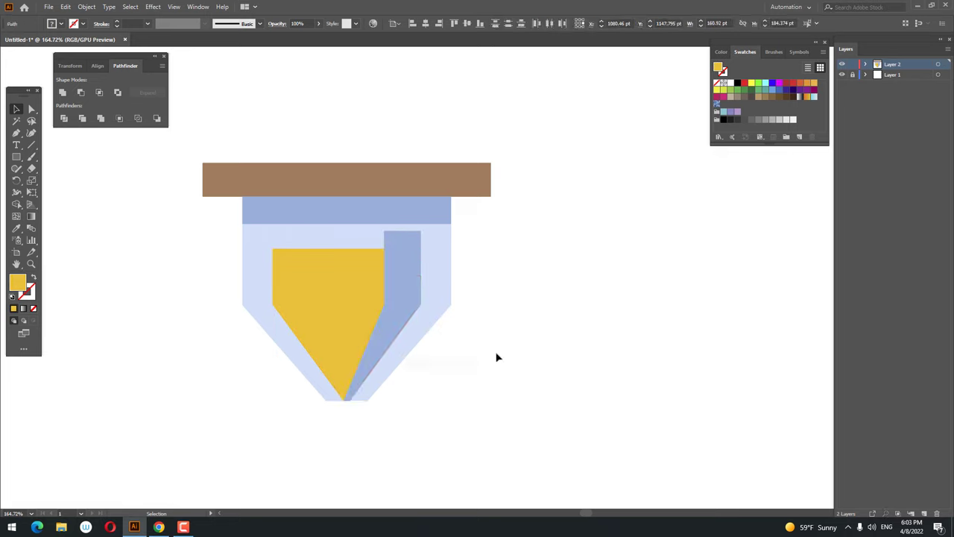
Fill the split-off strip on the sand's right side with orange FF9D00
{"action": "left_click", "coordinate": [406, 284]}
{"action": "left_click", "coordinate": [328, 298], "text": "shift"}
{"action": "left_click", "coordinate": [17, 228]}
{"action": "left_click", "coordinate": [301, 285]}
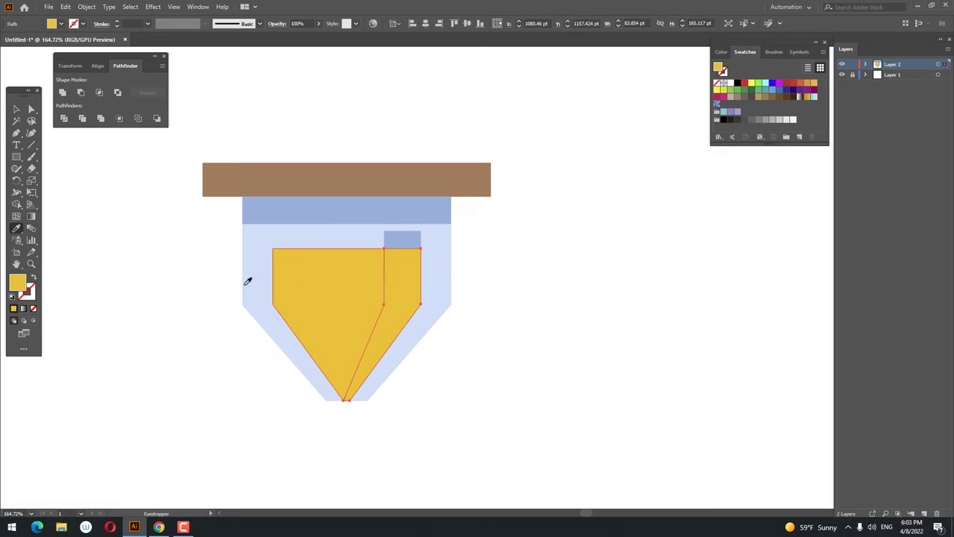
{"action": "double_click", "coordinate": [16, 283]}
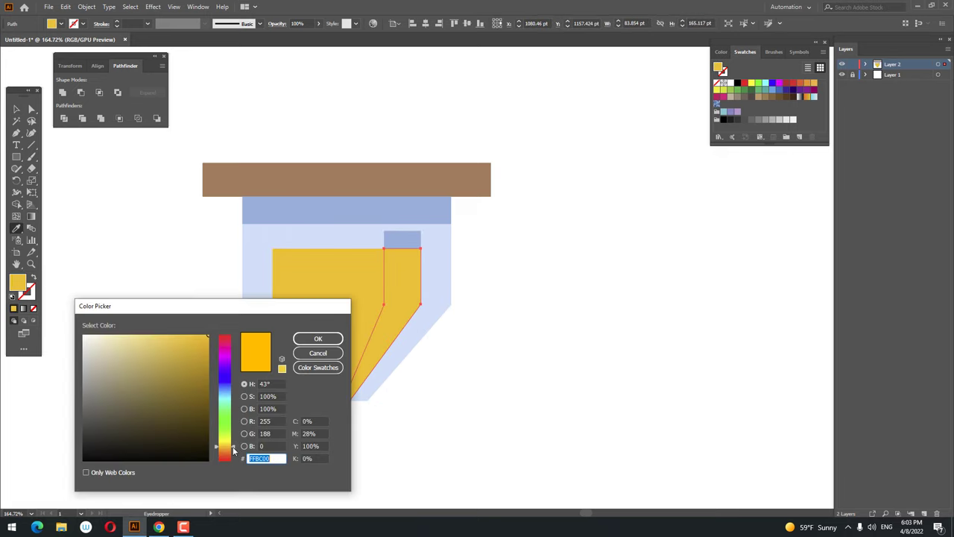
{"action": "type", "text": "FF9D00"}
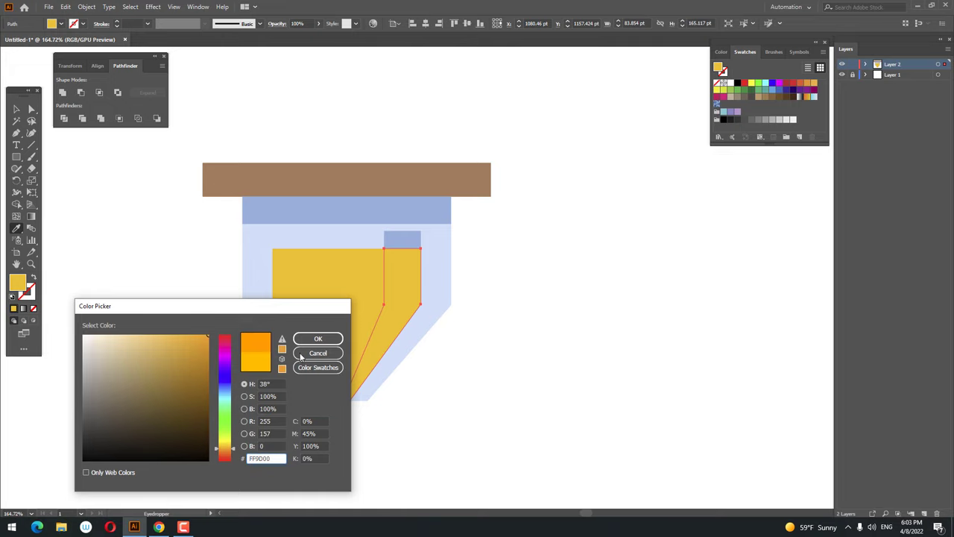
{"action": "left_click", "coordinate": [318, 339]}
{"action": "key", "text": "ctrl+minus"}
Draw a rectangle over the sand's upper-left corner and Pathfinder Divide it with the sand
{"action": "scroll", "coordinate": [357, 285], "scroll_direction": "up", "scroll_amount": 1}
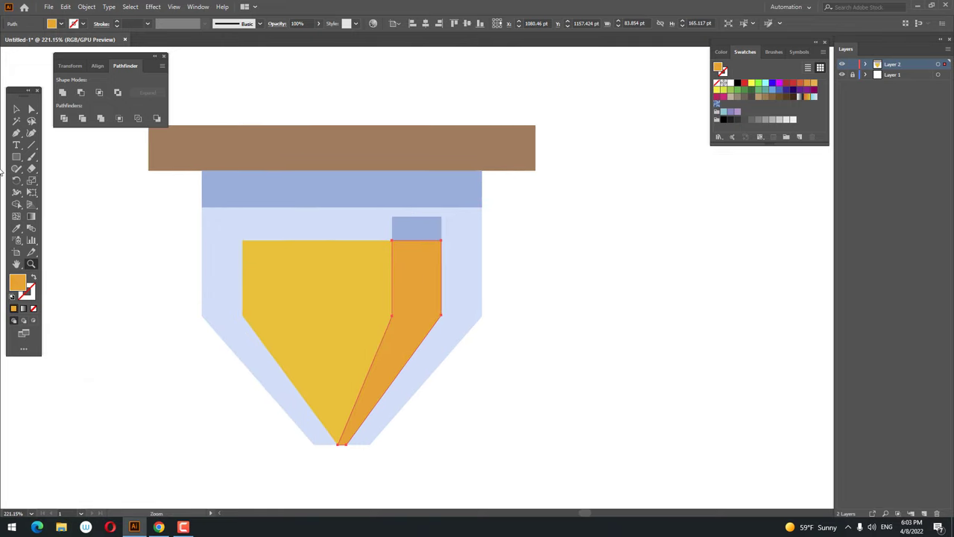
{"action": "left_click", "coordinate": [242, 212]}
{"action": "left_click", "coordinate": [511, 284]}
{"action": "mouse_move", "coordinate": [242, 216]}
{"action": "left_mouse_down"}
{"action": "mouse_move", "coordinate": [284, 314]}
{"action": "mouse_move", "coordinate": [284, 306]}
{"action": "left_mouse_up"}
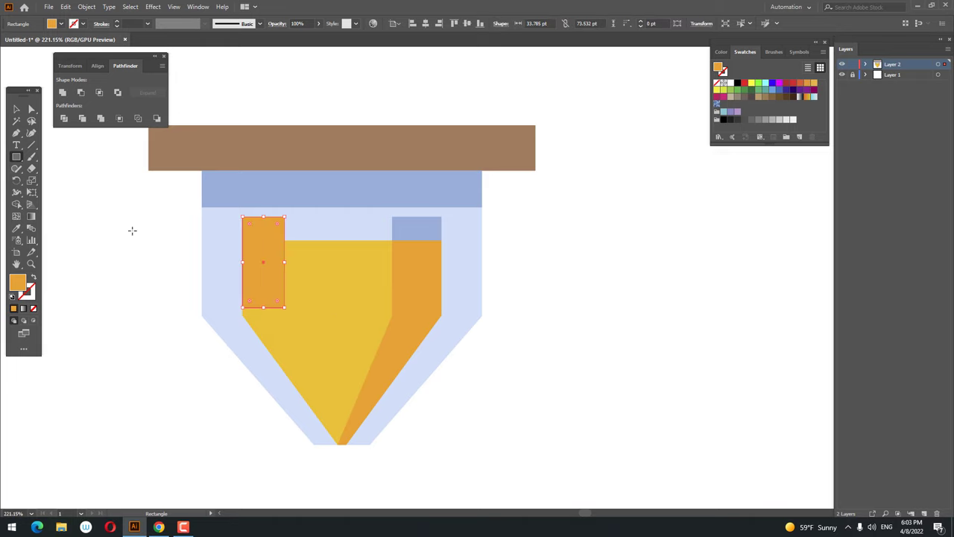
{"action": "left_click", "coordinate": [17, 110]}
{"action": "left_click", "coordinate": [309, 294], "text": "shift"}
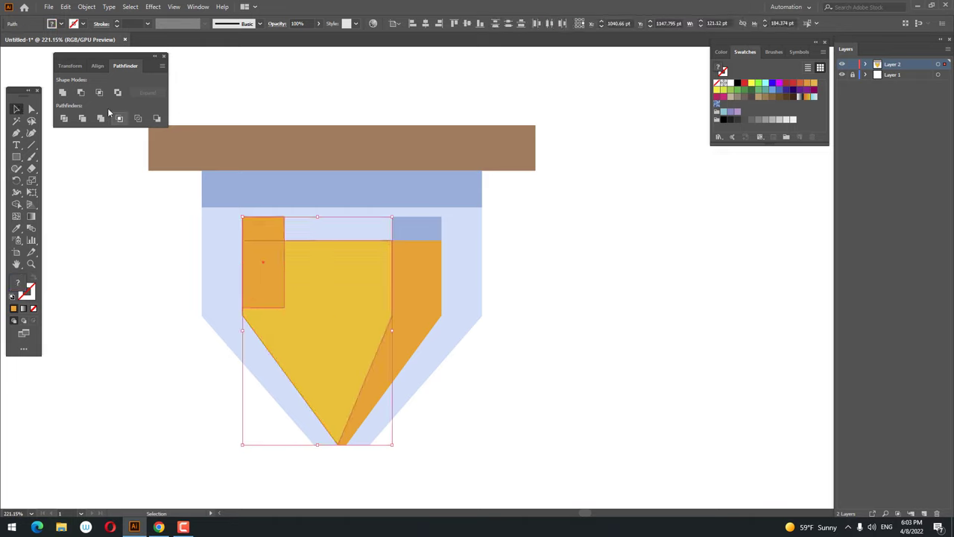
{"action": "left_click", "coordinate": [65, 120]}
{"action": "right_click", "coordinate": [262, 273]}
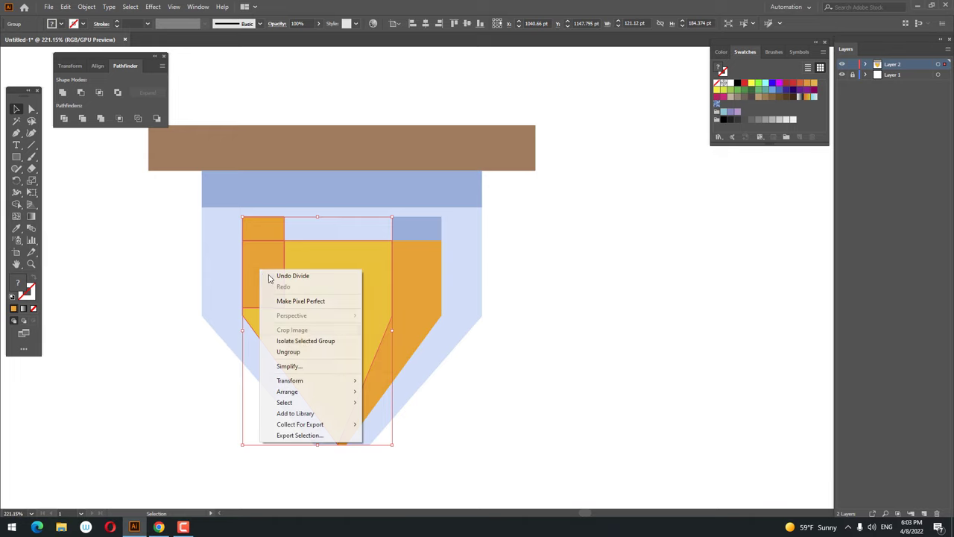
Ungroup the divided pieces and fill the small piece above the sand pale blue E8F3FC
{"action": "left_click", "coordinate": [287, 351]}
{"action": "left_click", "coordinate": [273, 222]}
{"action": "left_click", "coordinate": [18, 229]}
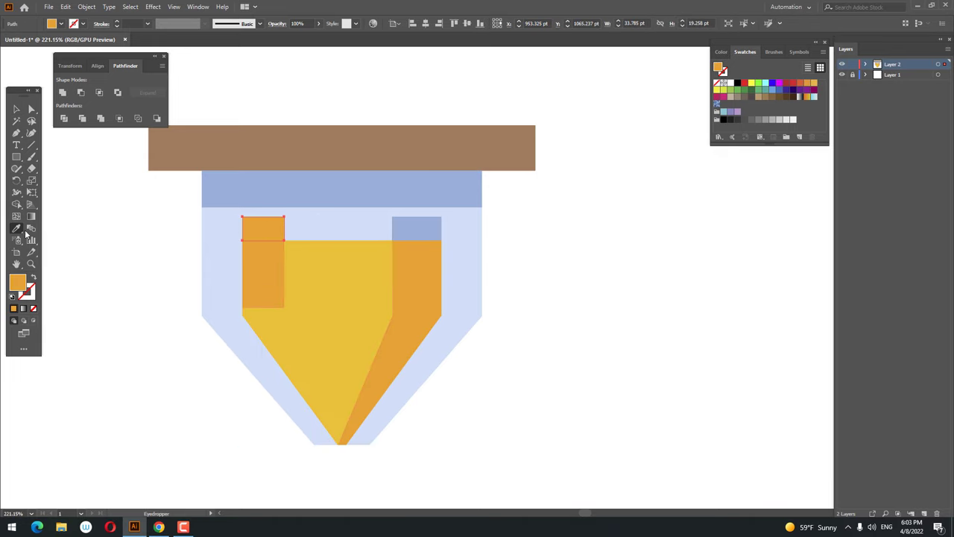
{"action": "left_click", "coordinate": [411, 219]}
{"action": "left_click", "coordinate": [239, 232]}
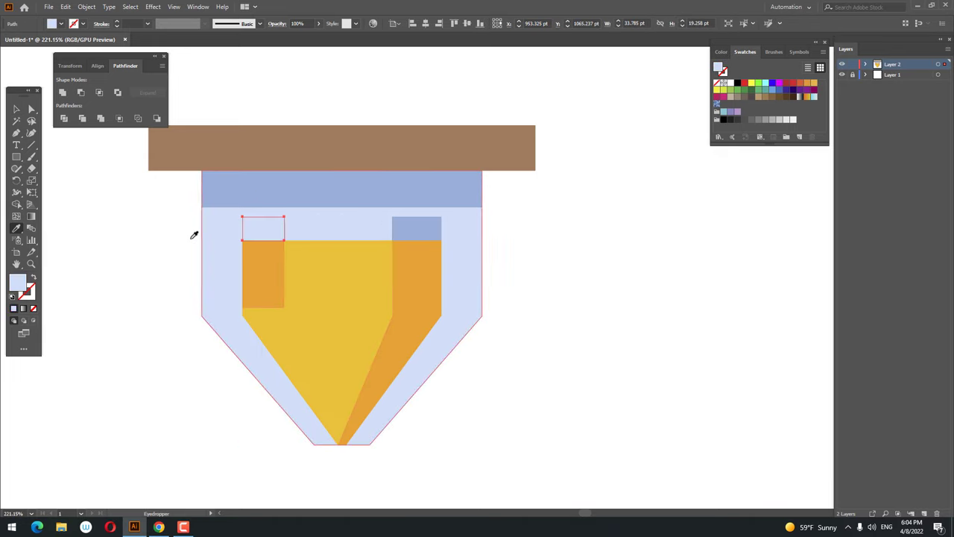
{"action": "double_click", "coordinate": [18, 284]}
{"action": "left_click", "coordinate": [93, 338]}
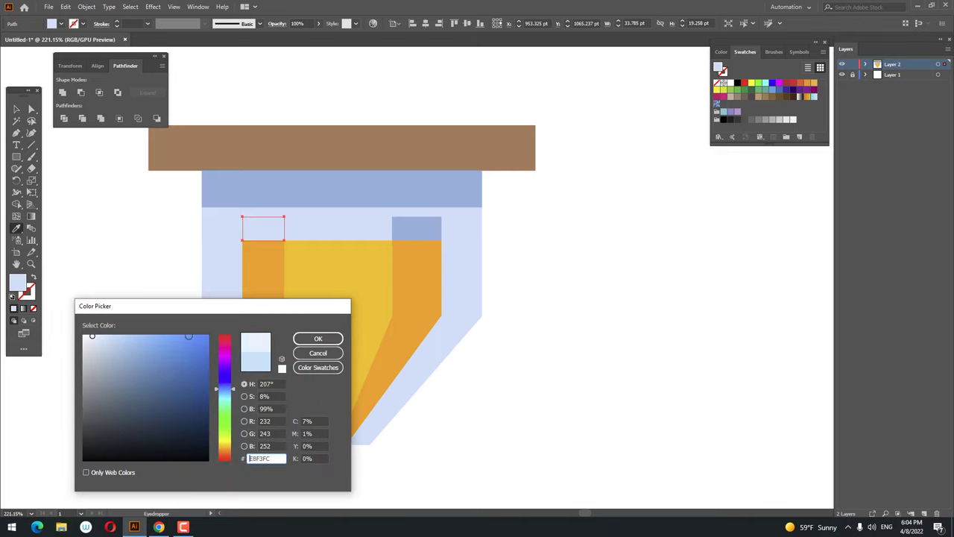
{"action": "key", "text": "Return"}
{"action": "key", "text": "z"}
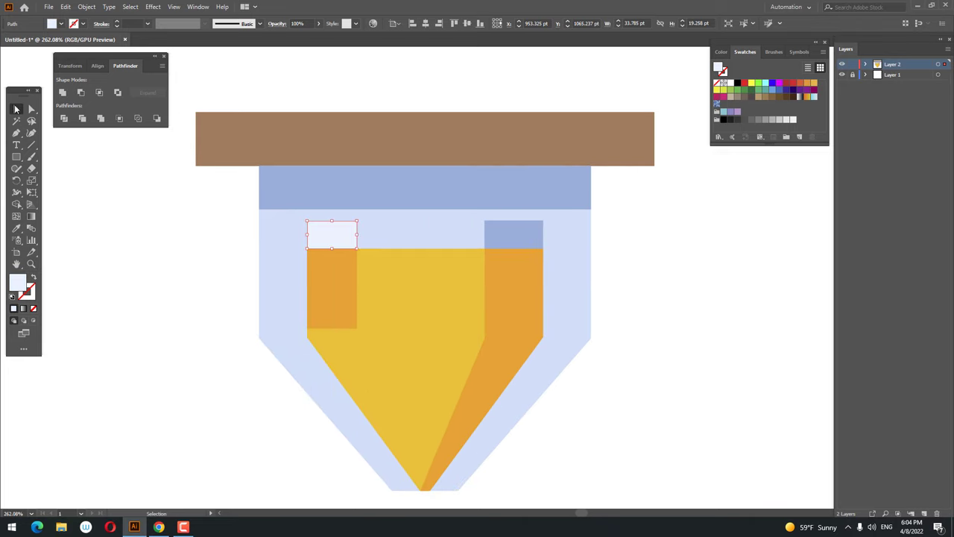
Fill the left strip of the sand with pale yellow FFDD50 as a highlight
{"action": "left_click", "coordinate": [343, 291]}
{"action": "key", "text": "i"}
{"action": "left_click", "coordinate": [484, 330]}
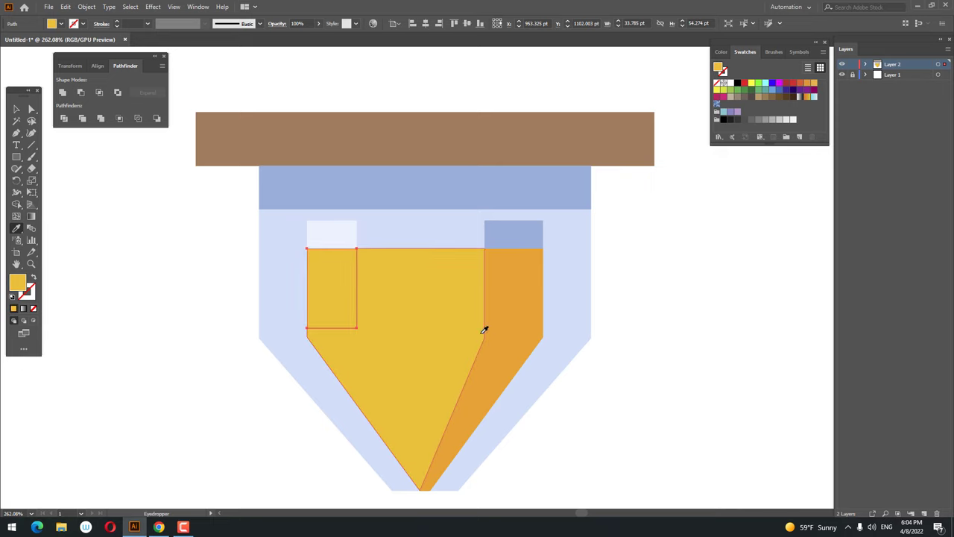
{"action": "double_click", "coordinate": [19, 282]}
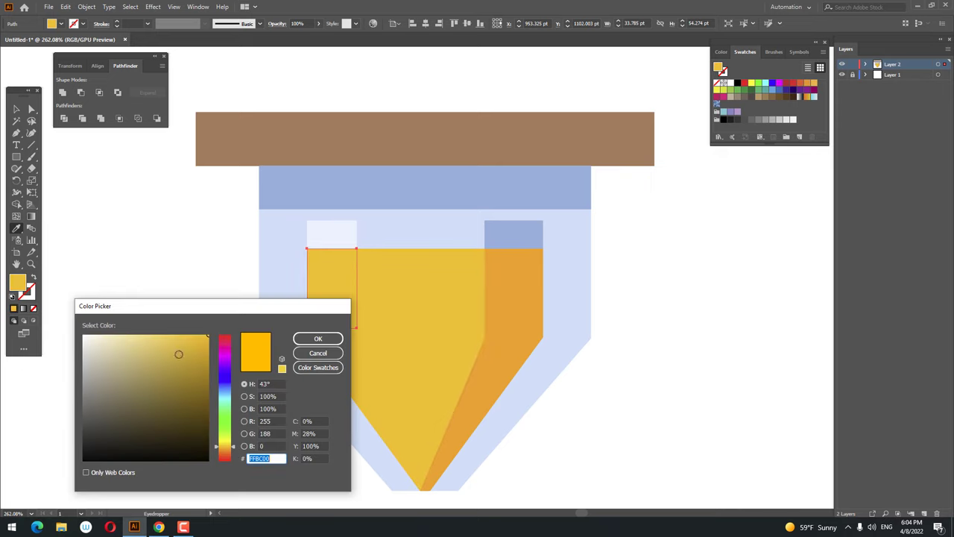
{"action": "left_click_drag", "start_coordinate": [179, 352], "coordinate": [169, 335]}
{"action": "left_click", "coordinate": [226, 445]}
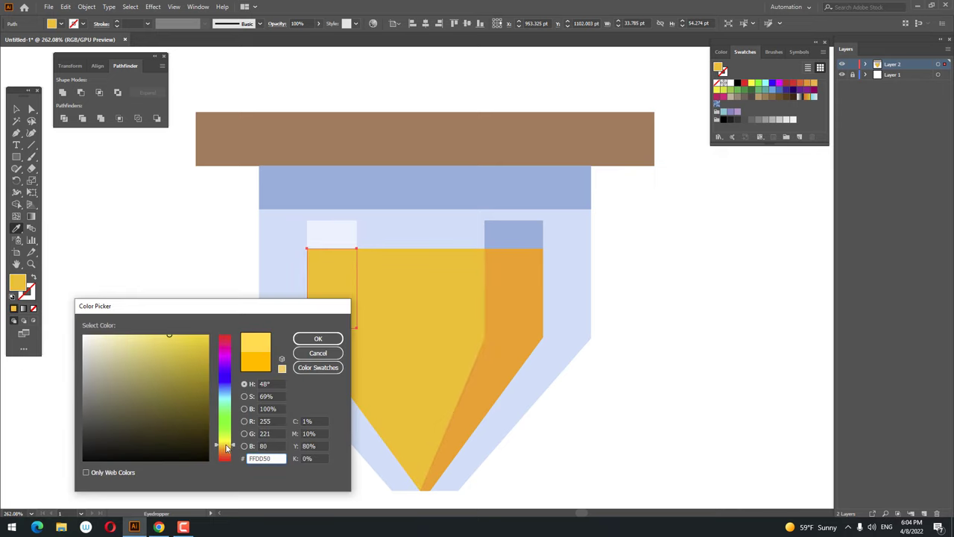
{"action": "left_click", "coordinate": [317, 338]}
{"action": "scroll", "coordinate": [263, 308], "scroll_direction": "down", "scroll_amount": 3}
{"action": "scroll", "coordinate": [264, 302], "scroll_direction": "down", "scroll_amount": 1}
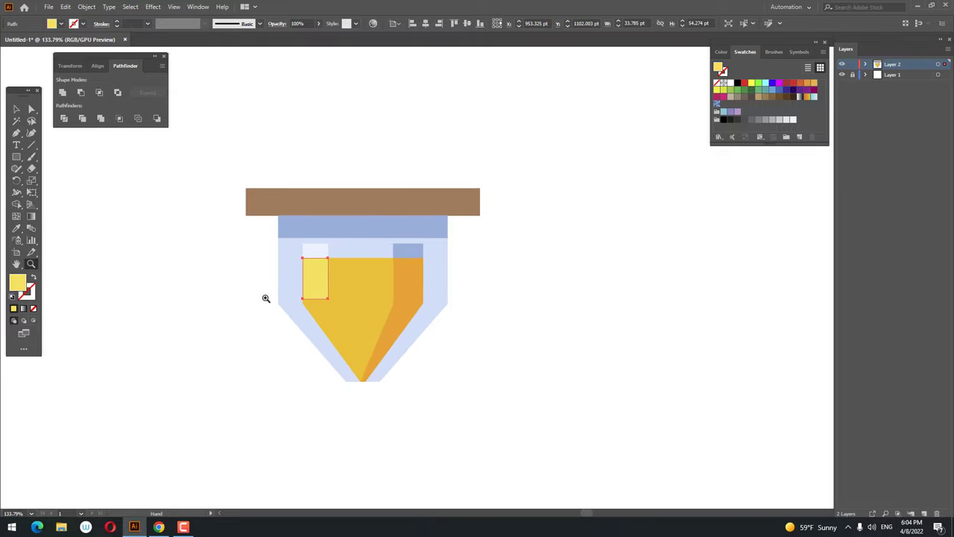
Widen the brown top bar on both sides
{"action": "left_click", "coordinate": [479, 209]}
{"action": "left_click_drag", "start_coordinate": [483, 203], "coordinate": [500, 211]}
{"action": "left_click", "coordinate": [520, 263]}
{"action": "scroll", "coordinate": [519, 264], "scroll_direction": "down", "scroll_amount": 1}
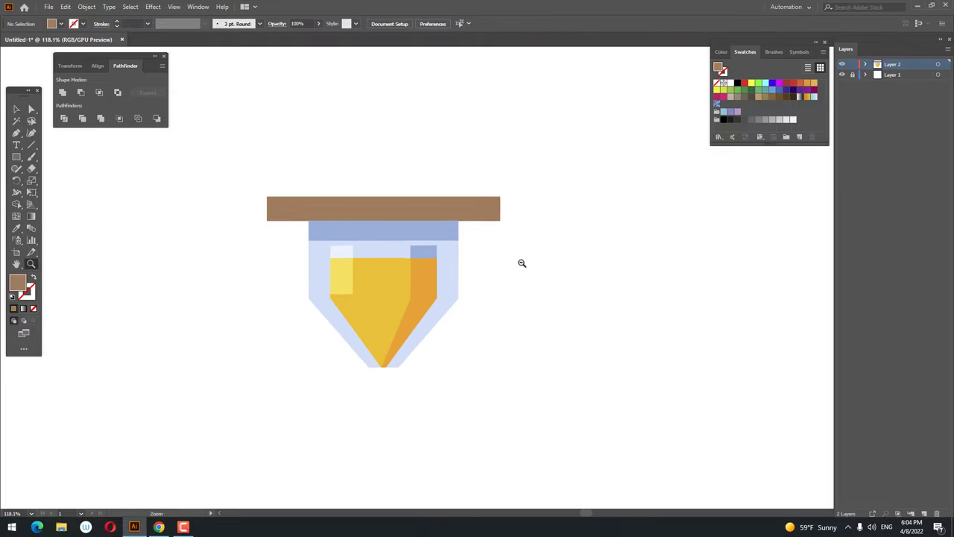
{"action": "scroll", "coordinate": [468, 271], "scroll_direction": "up", "scroll_amount": 2}
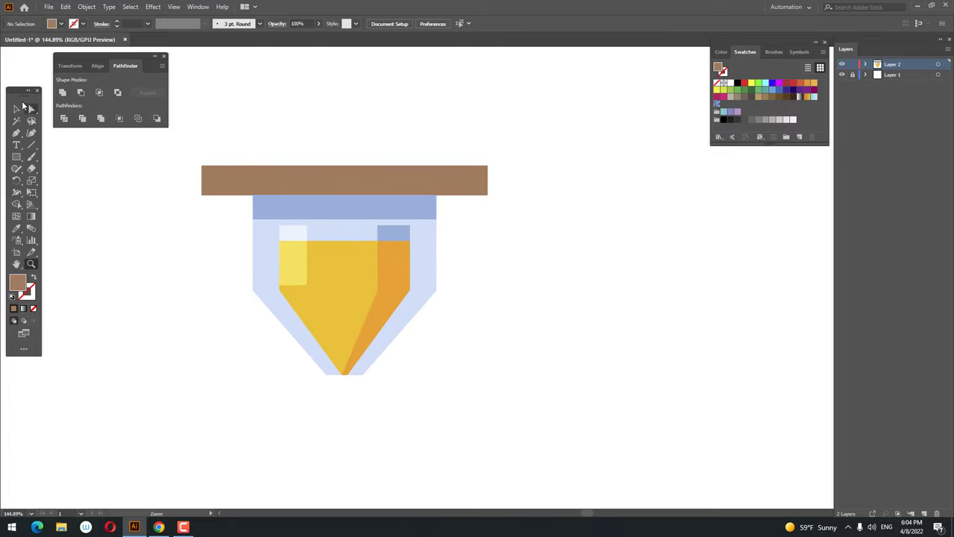
Marquee-select the glass and sand shapes below the bar and group them
{"action": "left_click", "coordinate": [18, 108]}
{"action": "left_click_drag", "start_coordinate": [475, 390], "coordinate": [170, 210]}
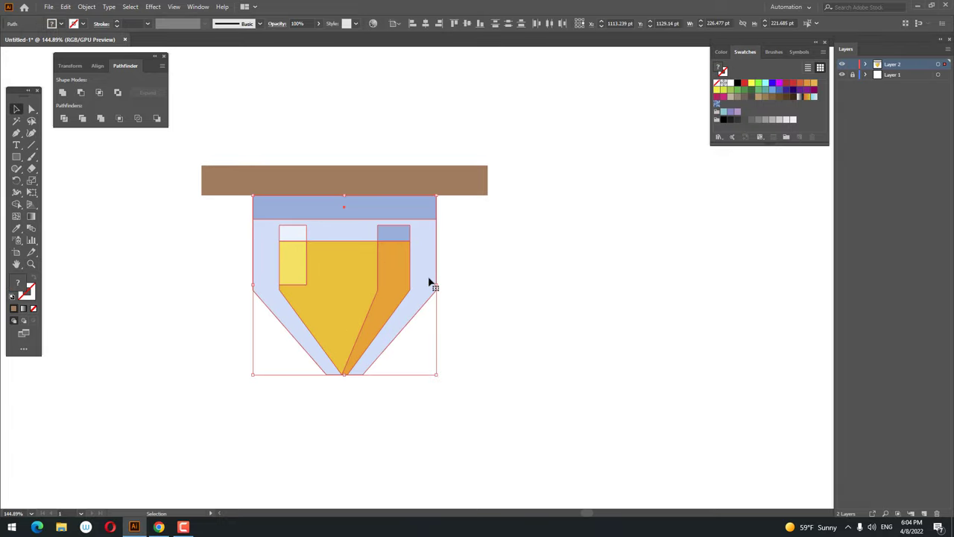
{"action": "right_click", "coordinate": [403, 293]}
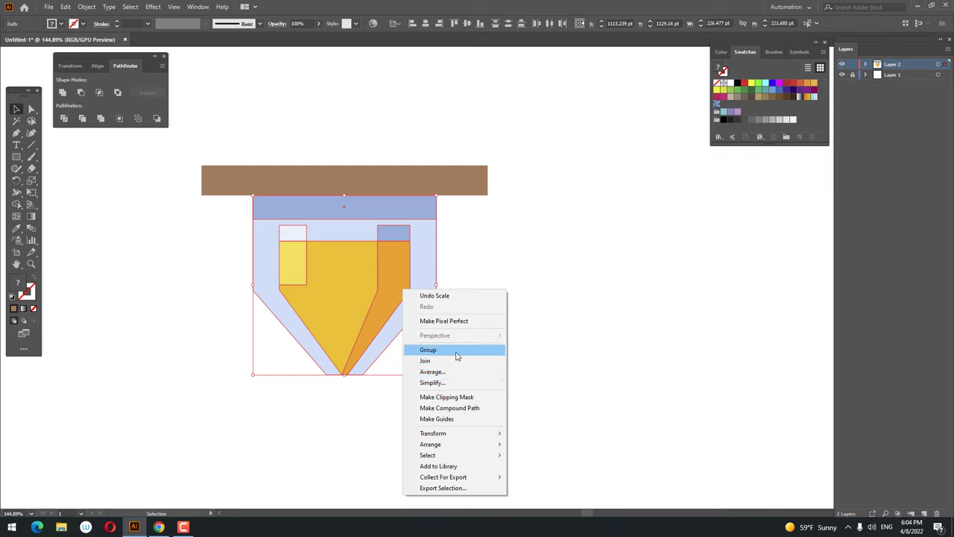
{"action": "left_click", "coordinate": [454, 348]}
{"action": "left_click_drag", "start_coordinate": [547, 400], "coordinate": [160, 134]}
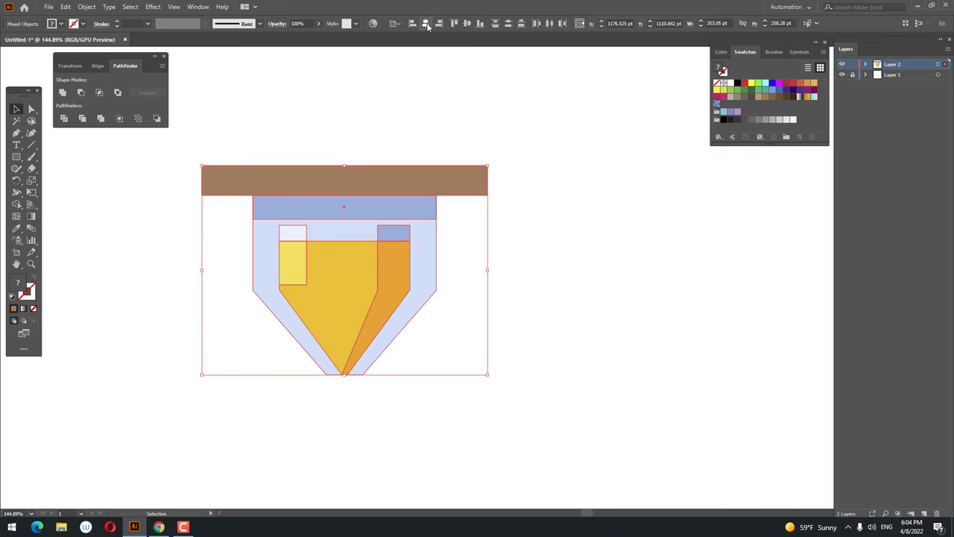
{"action": "left_click", "coordinate": [535, 226]}
Widen the top bar to about 367 pt and send it behind the grouped shapes
{"action": "key", "text": "z"}
{"action": "left_click_drag", "start_coordinate": [527, 256], "coordinate": [524, 223]}
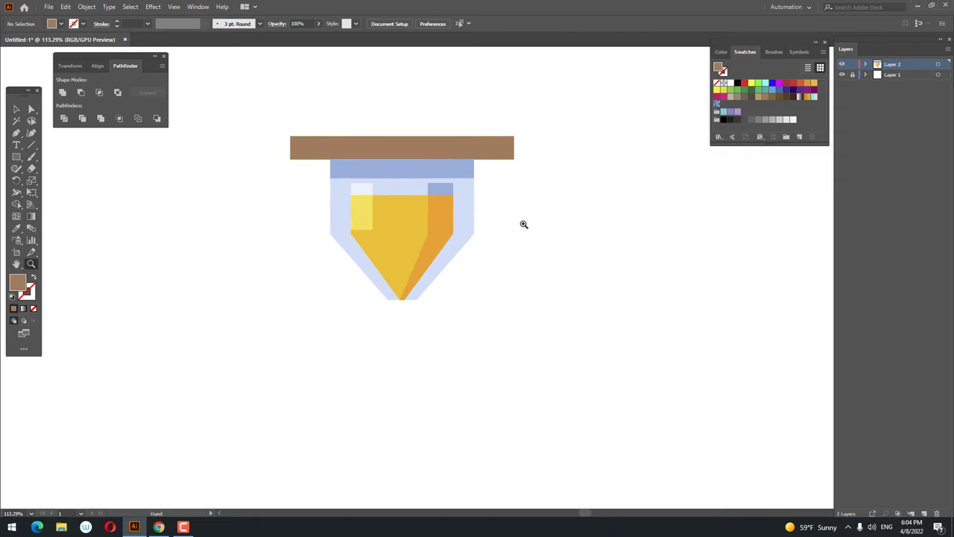
{"action": "left_click", "coordinate": [503, 153]}
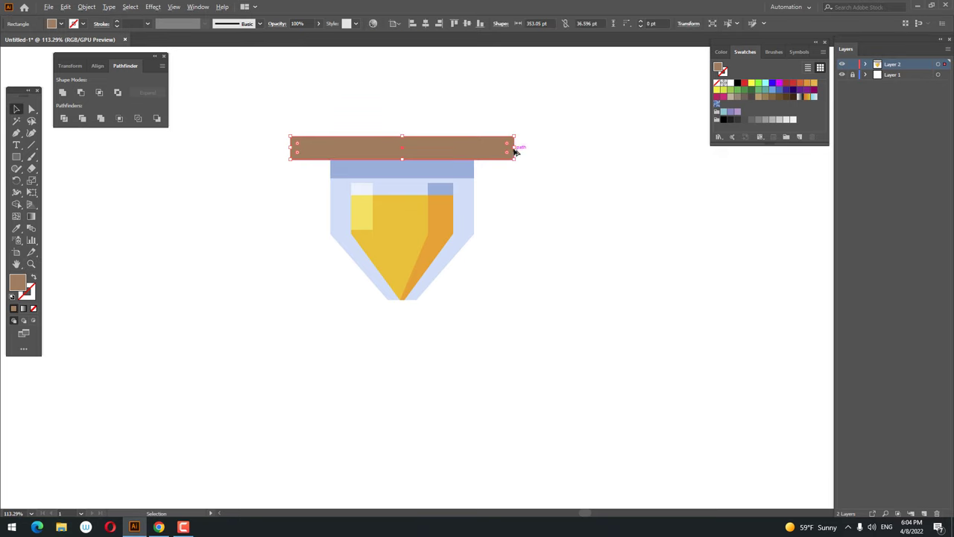
{"action": "left_click_drag", "start_coordinate": [513, 148], "coordinate": [519, 149]}
{"action": "right_click", "coordinate": [511, 148]}
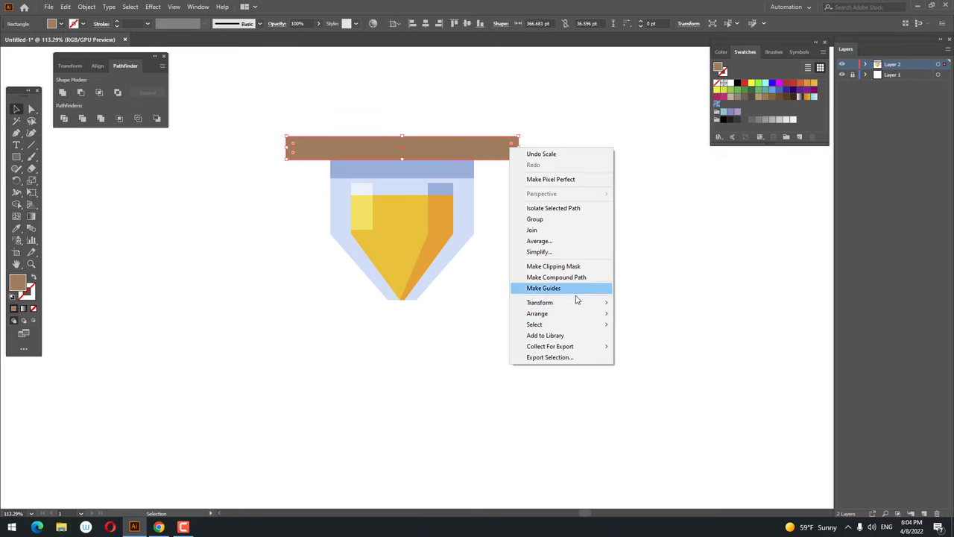
{"action": "mouse_move", "coordinate": [537, 313]}
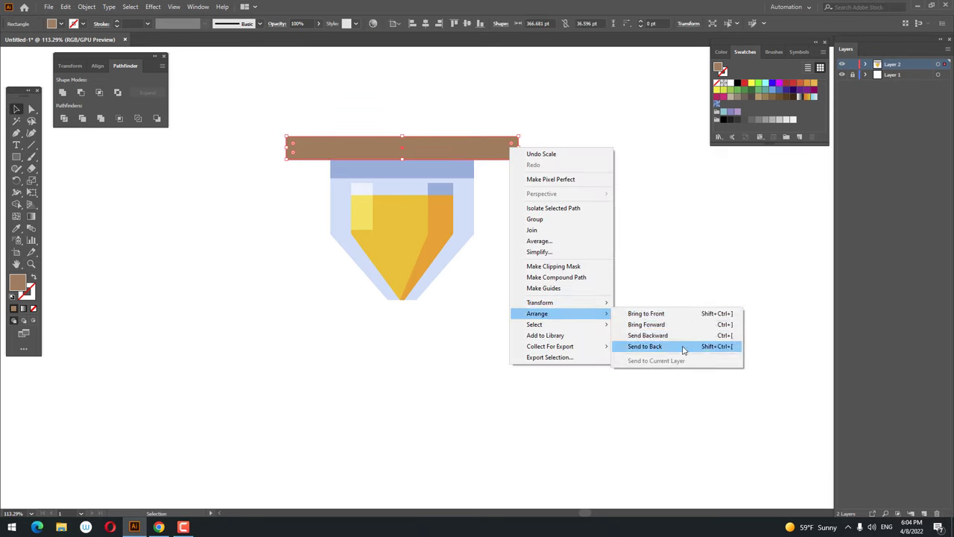
{"action": "left_click", "coordinate": [671, 313]}
{"action": "left_click", "coordinate": [633, 331]}
{"action": "left_click_drag", "start_coordinate": [586, 378], "coordinate": [310, 137]}
{"action": "key", "text": "z"}
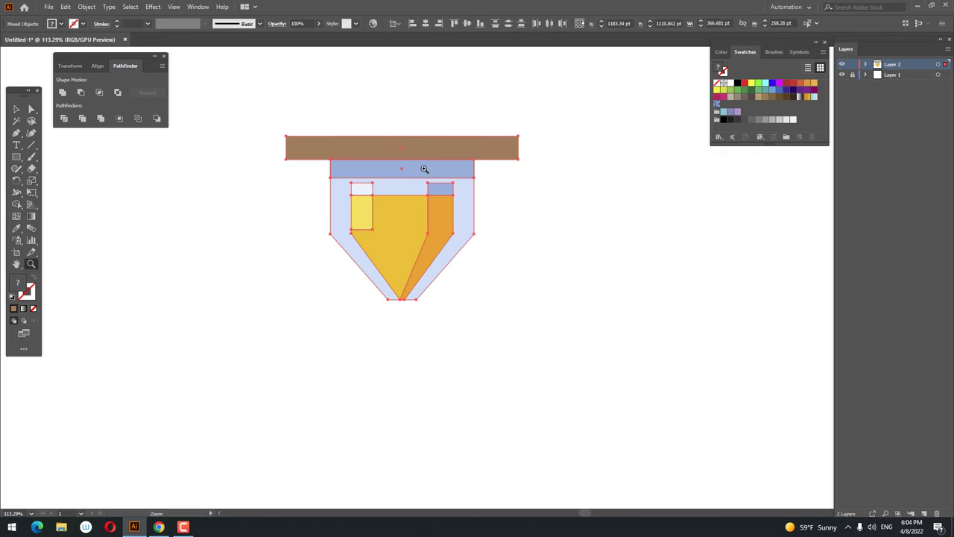
{"action": "left_click_drag", "start_coordinate": [424, 166], "coordinate": [387, 166]}
{"action": "left_click", "coordinate": [65, 6]}
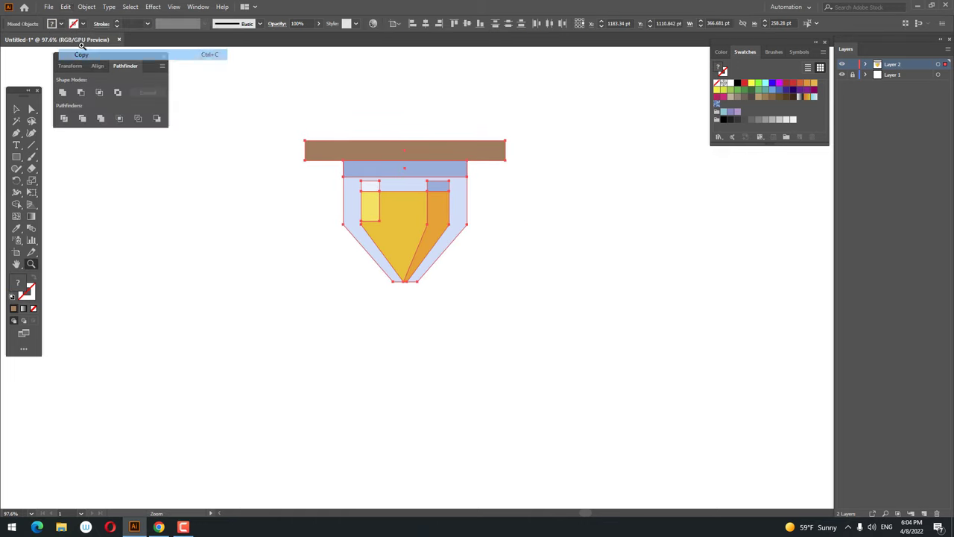
Paste a copy of the half-hourglass in front, move it below, and reflect it horizontally
{"action": "left_click", "coordinate": [65, 7]}
{"action": "left_click", "coordinate": [129, 76]}
{"action": "key", "text": "v"}
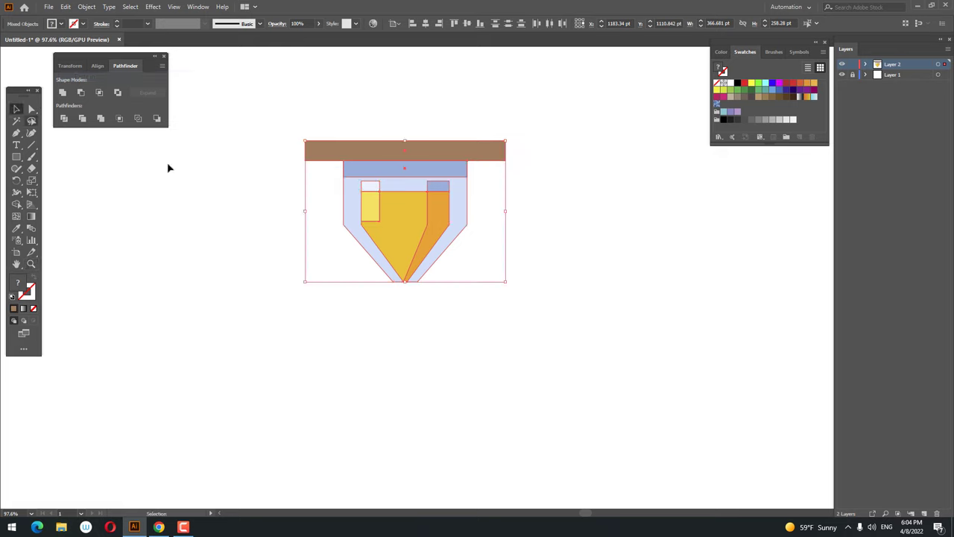
{"action": "left_click_drag", "start_coordinate": [408, 237], "coordinate": [410, 354]}
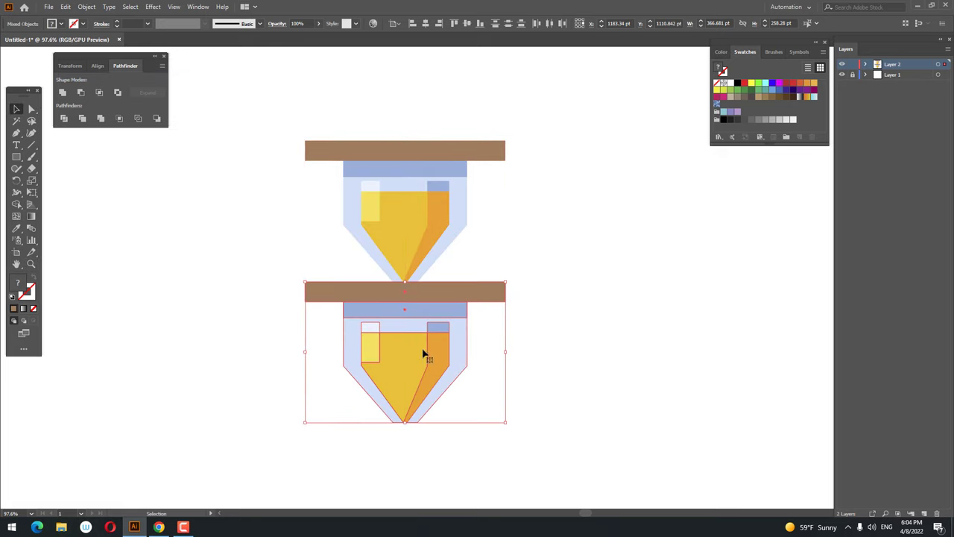
{"action": "right_click", "coordinate": [422, 348]}
{"action": "mouse_move", "coordinate": [469, 448]}
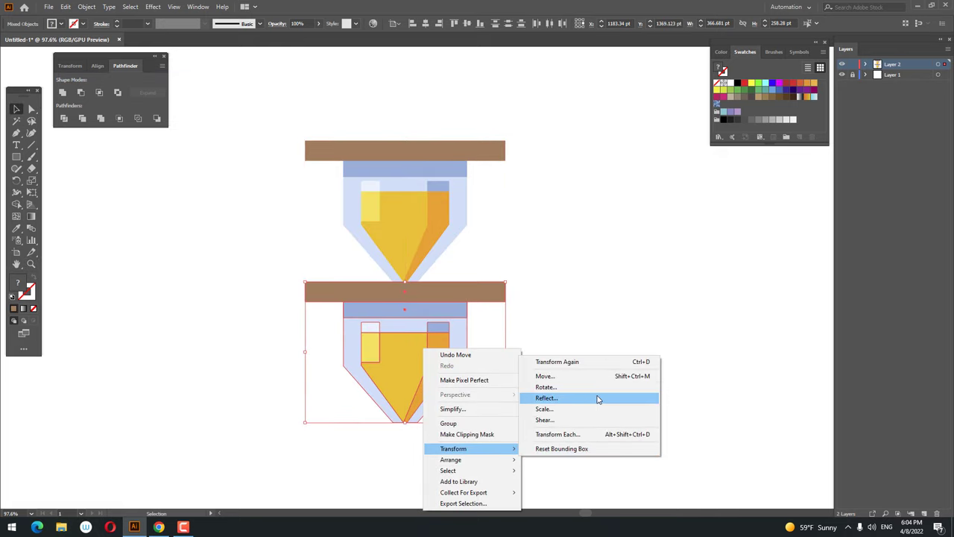
{"action": "left_click", "coordinate": [596, 395]}
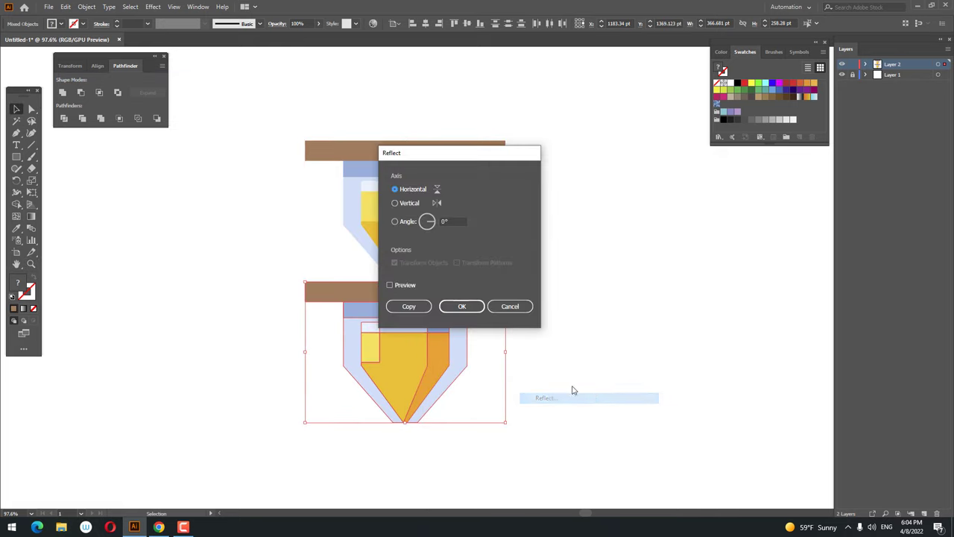
{"action": "left_click", "coordinate": [464, 307]}
{"action": "left_click", "coordinate": [517, 334]}
{"action": "scroll", "coordinate": [474, 289], "scroll_direction": "up", "scroll_amount": 1}
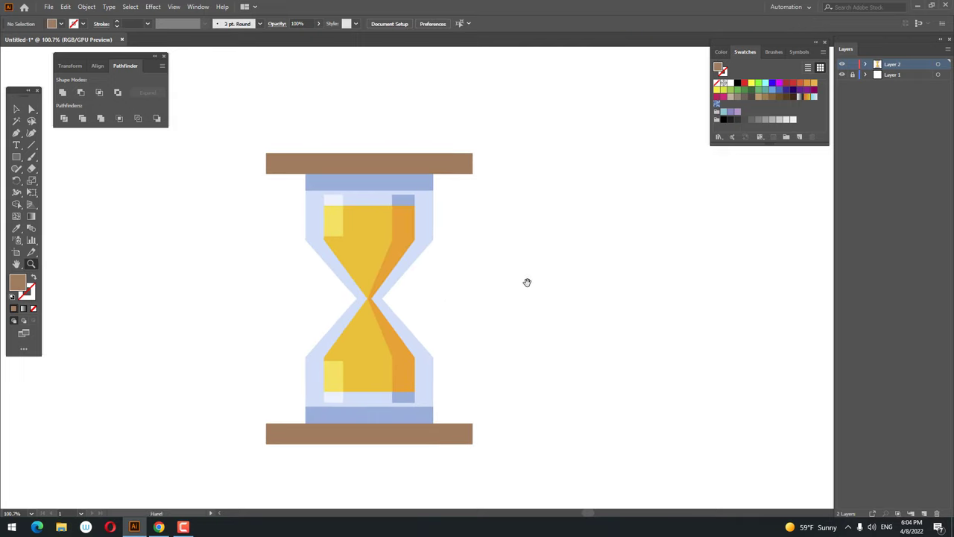
{"action": "scroll", "coordinate": [351, 136], "scroll_direction": "up", "scroll_amount": 2}
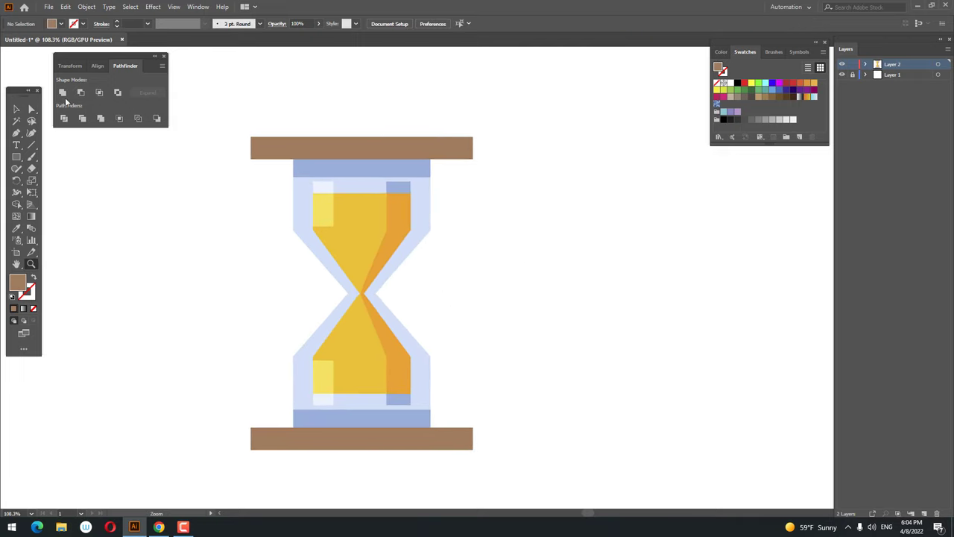
Paste a copy of the top brown bar in front and shrink it to the lower half
{"action": "left_click", "coordinate": [17, 110]}
{"action": "left_click", "coordinate": [407, 157]}
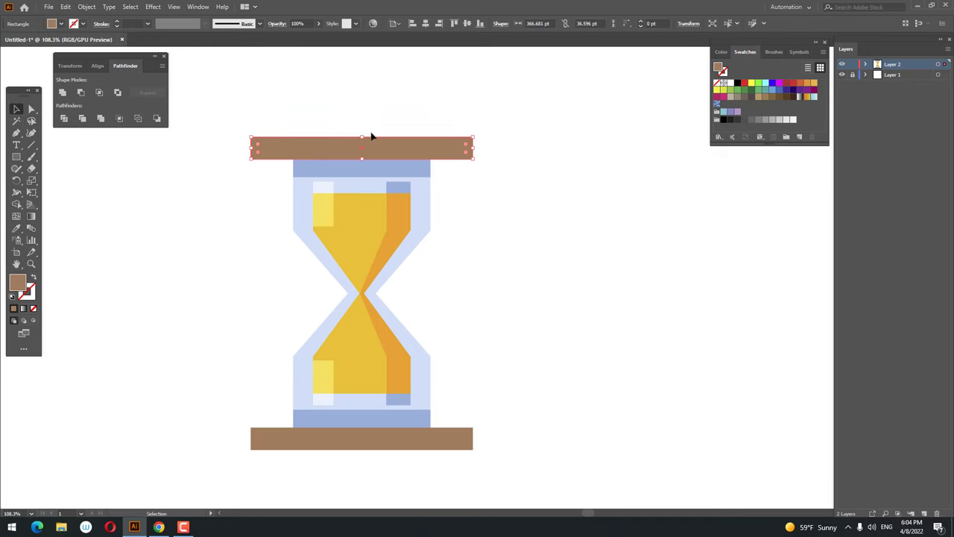
{"action": "key", "text": "z"}
{"action": "left_click", "coordinate": [343, 80]}
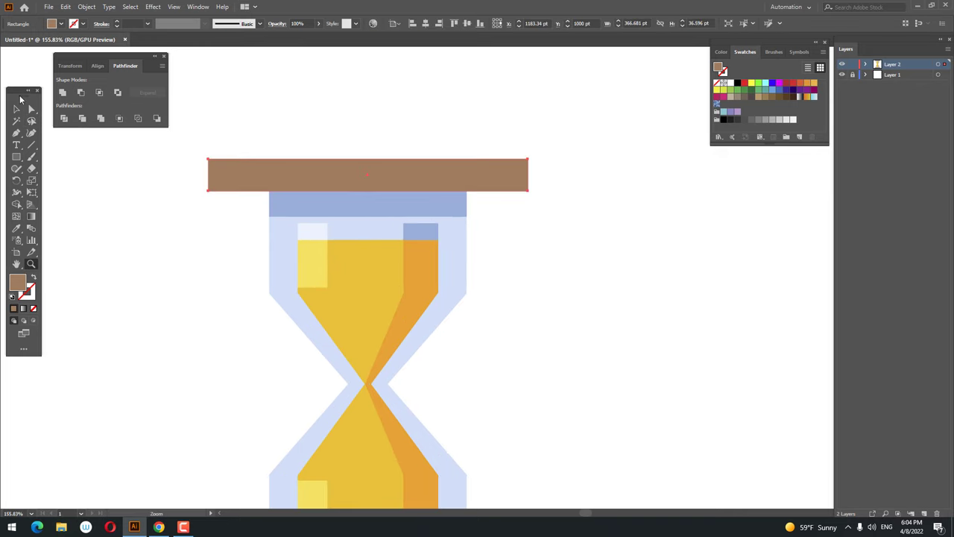
{"action": "left_click", "coordinate": [72, 8]}
{"action": "left_click", "coordinate": [81, 54]}
{"action": "left_click", "coordinate": [65, 6]}
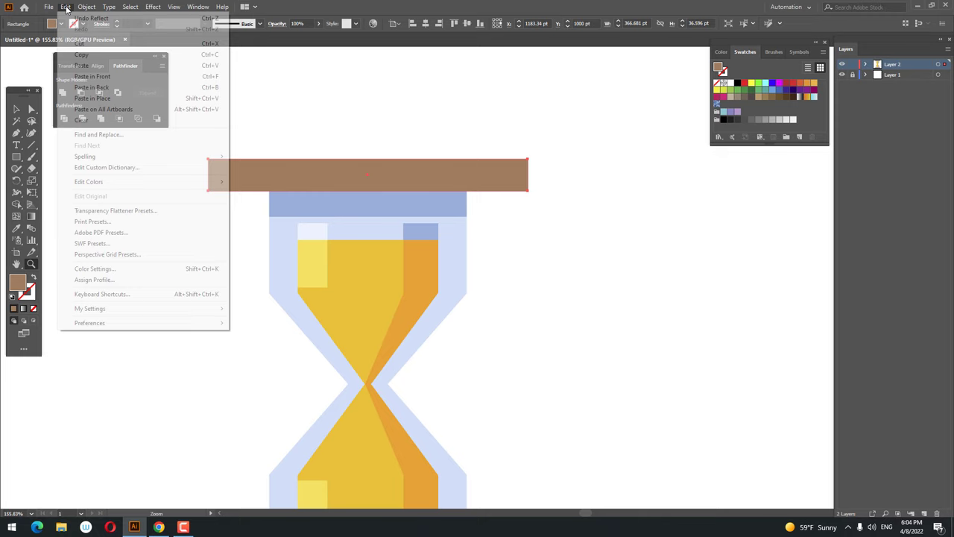
{"action": "left_click", "coordinate": [125, 77]}
{"action": "key", "text": "v"}
{"action": "left_click_drag", "start_coordinate": [369, 158], "coordinate": [369, 175]}
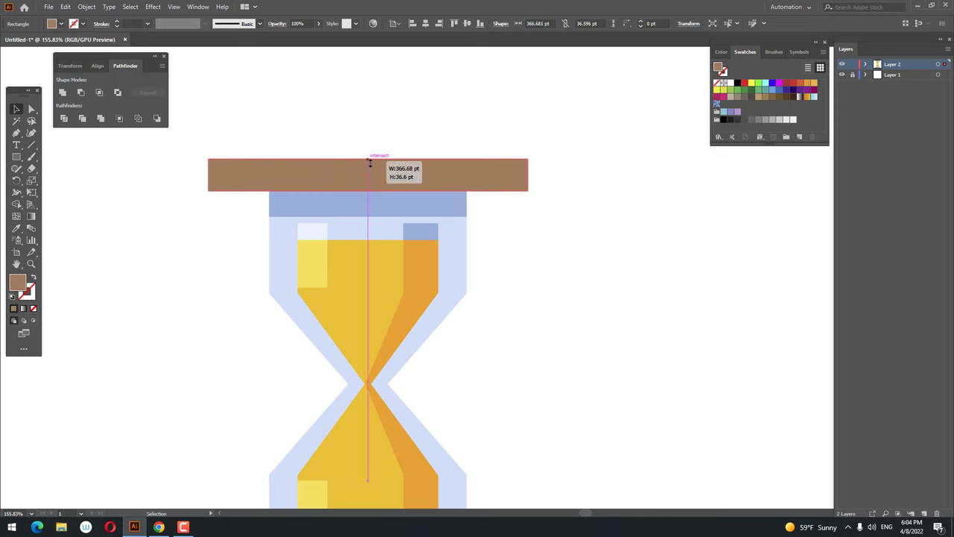
Fill the top bar's lower-half strip with darker brown 9B643E
{"action": "double_click", "coordinate": [18, 284]}
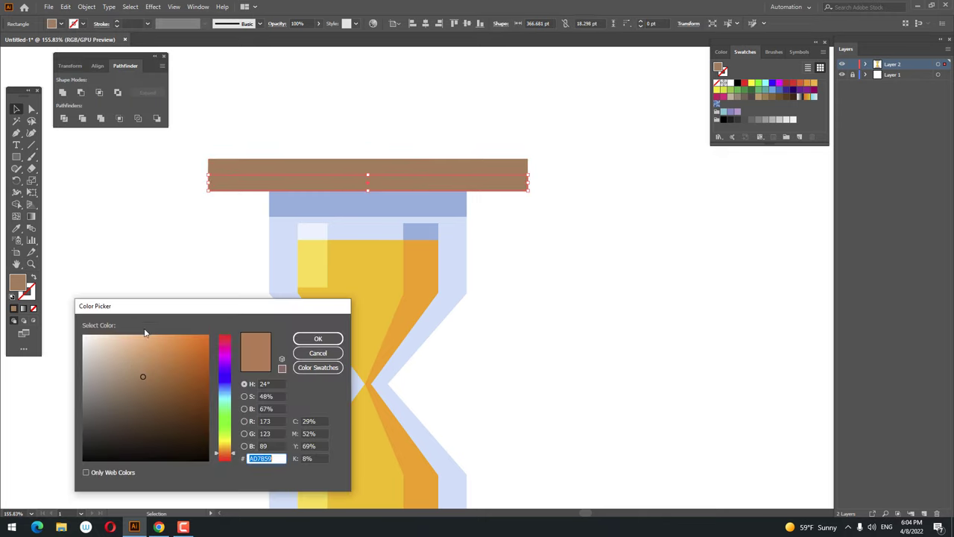
{"action": "left_click", "coordinate": [155, 383]}
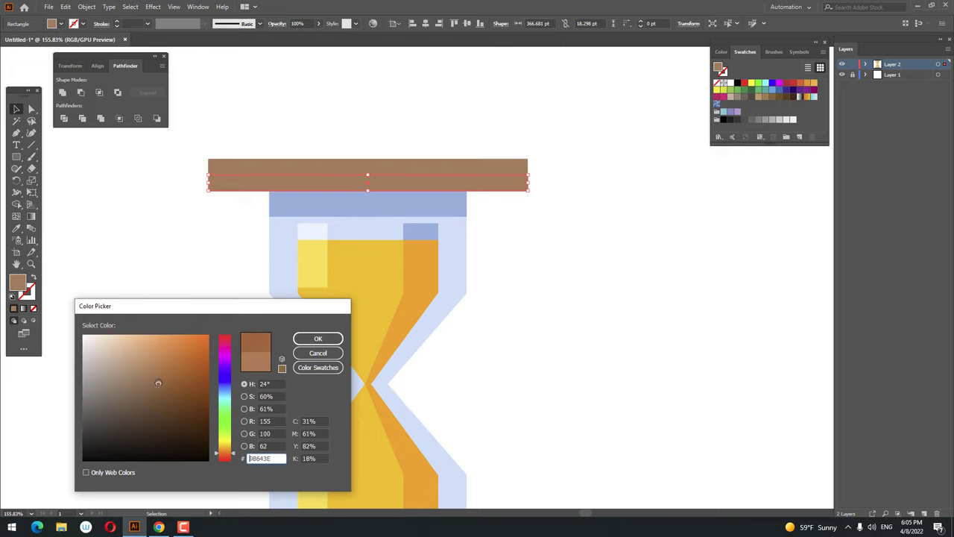
{"action": "left_click", "coordinate": [318, 338]}
{"action": "scroll", "coordinate": [154, 176], "scroll_direction": "down", "scroll_amount": 2}
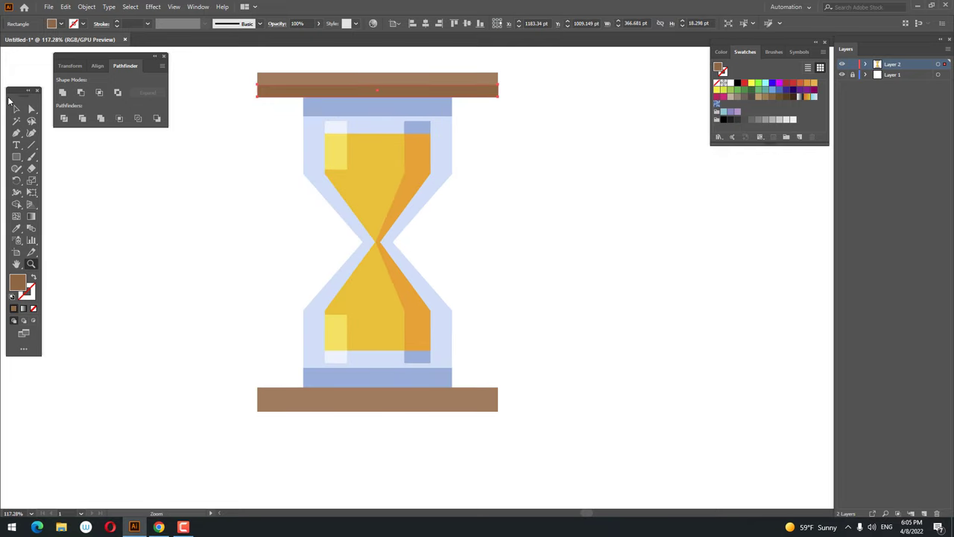
Paste a copy of the bottom brown bar in front and shrink it to its lower half
{"action": "left_click", "coordinate": [16, 109]}
{"action": "left_click", "coordinate": [423, 409]}
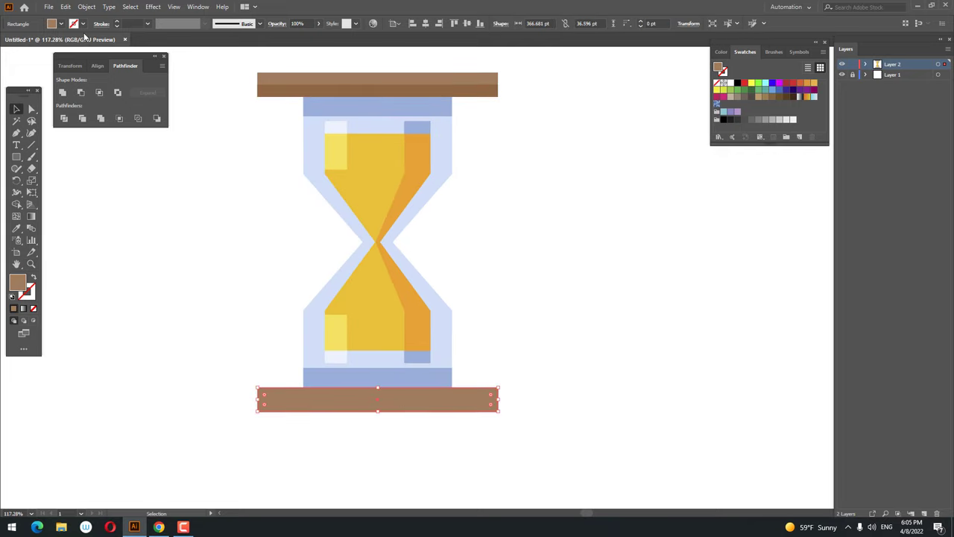
{"action": "left_click", "coordinate": [66, 7]}
{"action": "left_click", "coordinate": [82, 54]}
{"action": "left_click", "coordinate": [65, 7]}
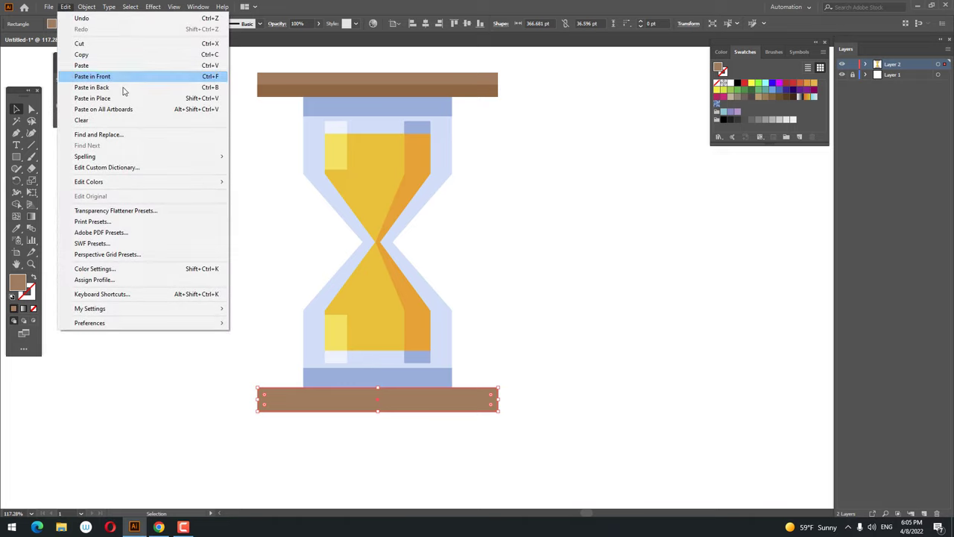
{"action": "left_click", "coordinate": [93, 76]}
{"action": "left_click_drag", "start_coordinate": [378, 389], "coordinate": [378, 403]}
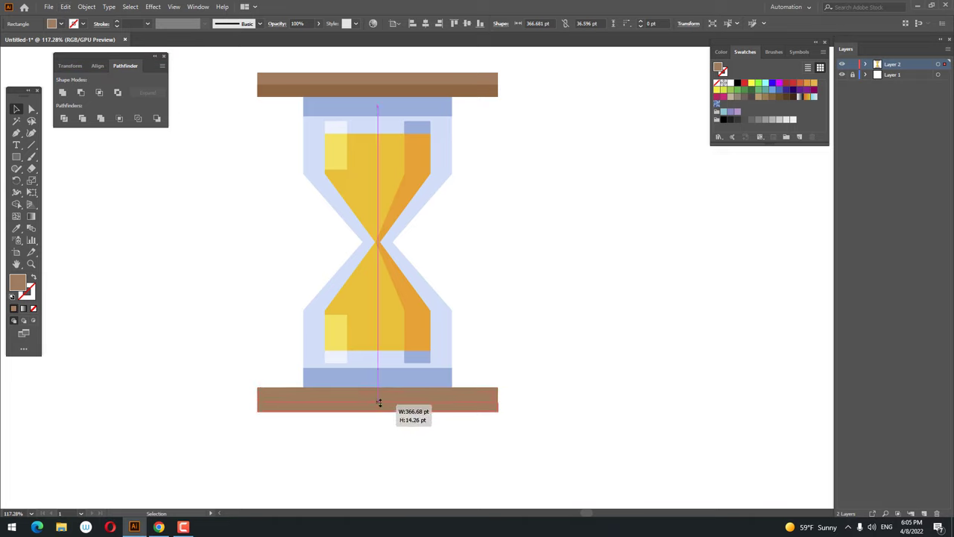
Eyedrop the top strip's darker brown onto the bottom bar's new strip
{"action": "left_click_drag", "start_coordinate": [440, 397], "coordinate": [424, 455]}
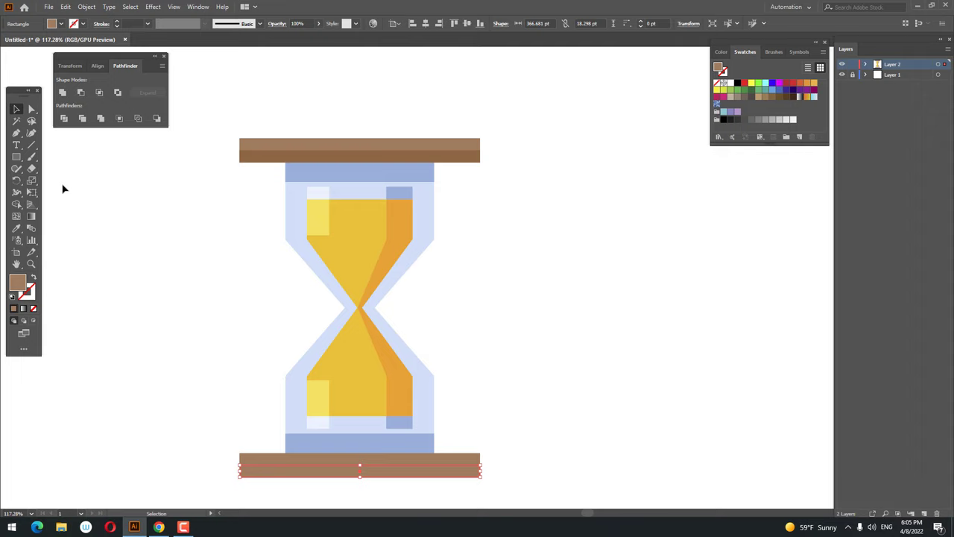
{"action": "left_click", "coordinate": [17, 228]}
{"action": "left_click", "coordinate": [394, 153]}
{"action": "scroll", "coordinate": [402, 238], "scroll_direction": "down", "scroll_amount": 3}
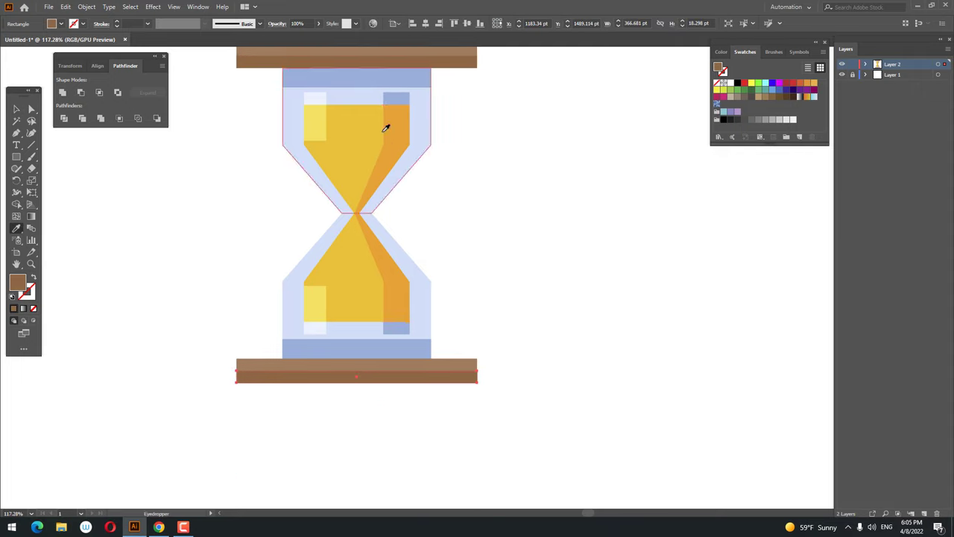
{"action": "scroll", "coordinate": [358, 187], "scroll_direction": "up", "scroll_amount": 5}
Draw a rectangle across the top bar's upper band and fill it a lighter brown
{"action": "scroll", "coordinate": [339, 224], "scroll_direction": "up", "scroll_amount": 3}
{"action": "left_click", "coordinate": [17, 157]}
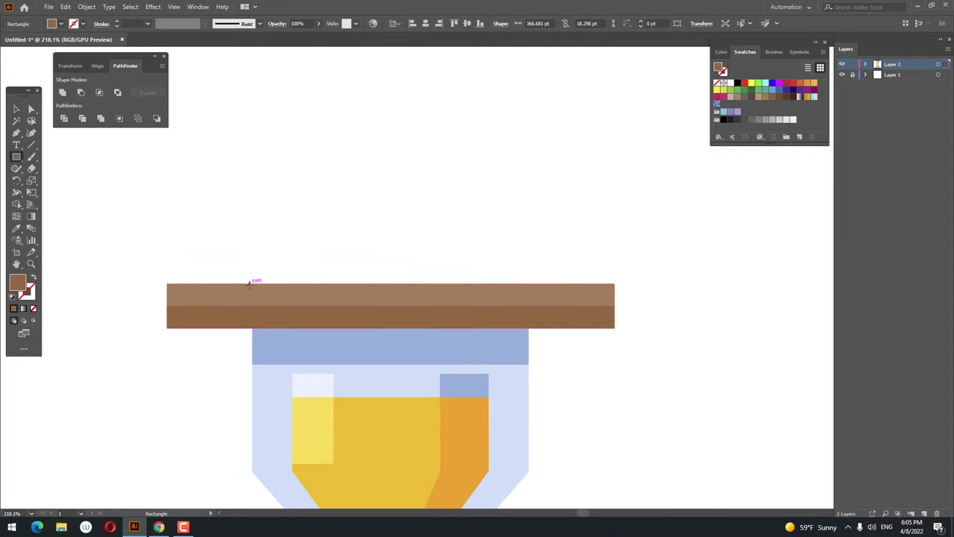
{"action": "left_click_drag", "start_coordinate": [249, 283], "coordinate": [386, 306]}
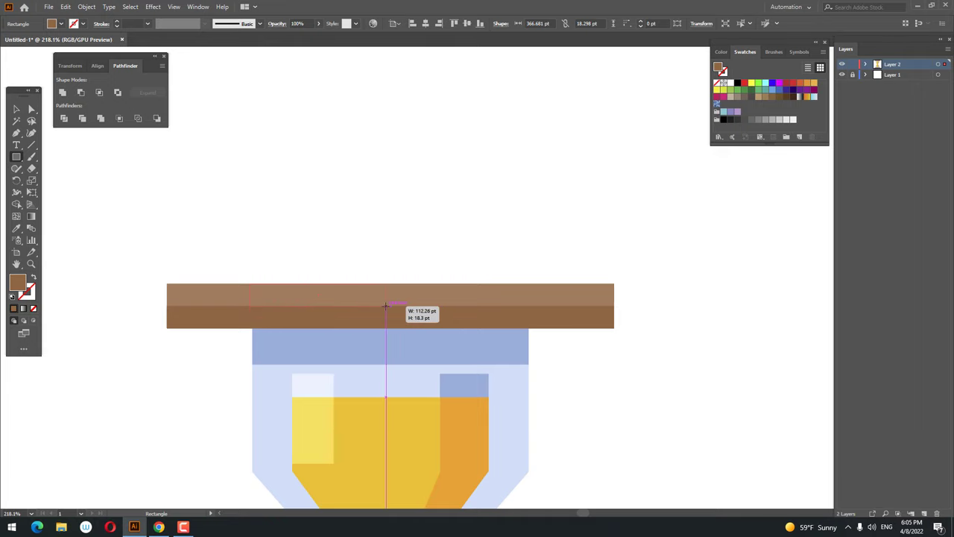
{"action": "left_click", "coordinate": [17, 230]}
{"action": "left_click", "coordinate": [274, 290]}
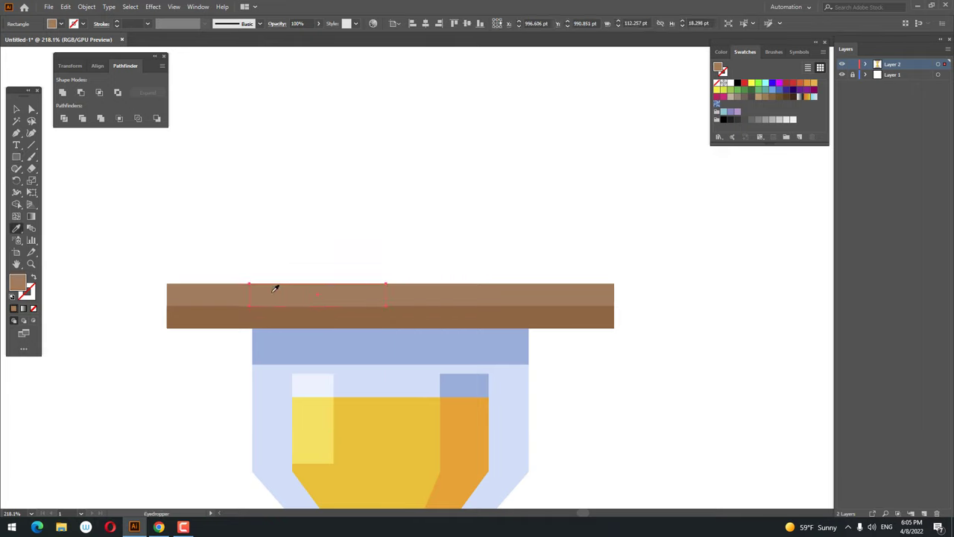
{"action": "double_click", "coordinate": [17, 282]}
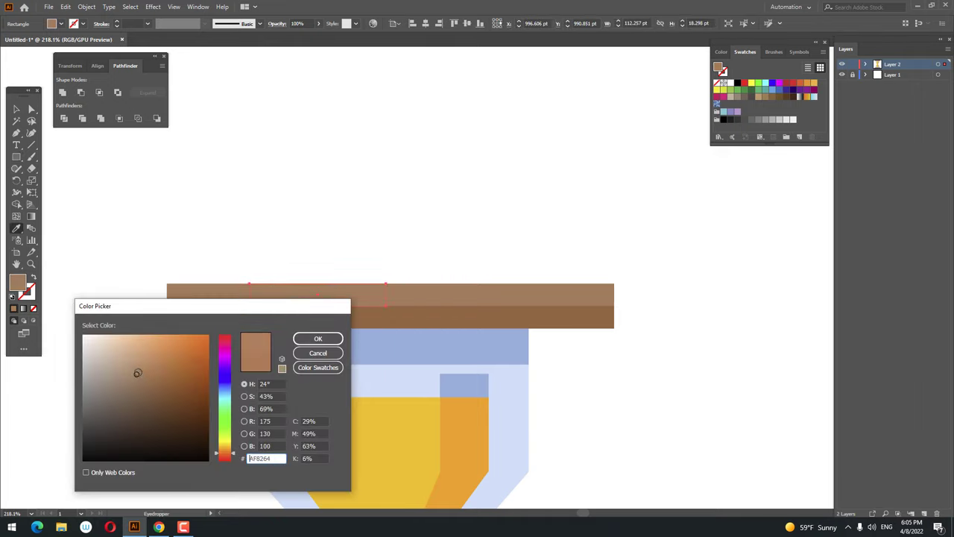
{"action": "left_click_drag", "start_coordinate": [137, 372], "coordinate": [138, 363]}
{"action": "left_click", "coordinate": [313, 340]}
Widen the light-brown highlight stripe to the right
{"action": "key", "text": "z"}
{"action": "mouse_move", "coordinate": [325, 296]}
{"action": "left_mouse_down"}
{"action": "mouse_move", "coordinate": [402, 330]}
{"action": "mouse_move", "coordinate": [195, 322]}
{"action": "mouse_move", "coordinate": [269, 263]}
{"action": "left_mouse_up"}
{"action": "key", "text": "v"}
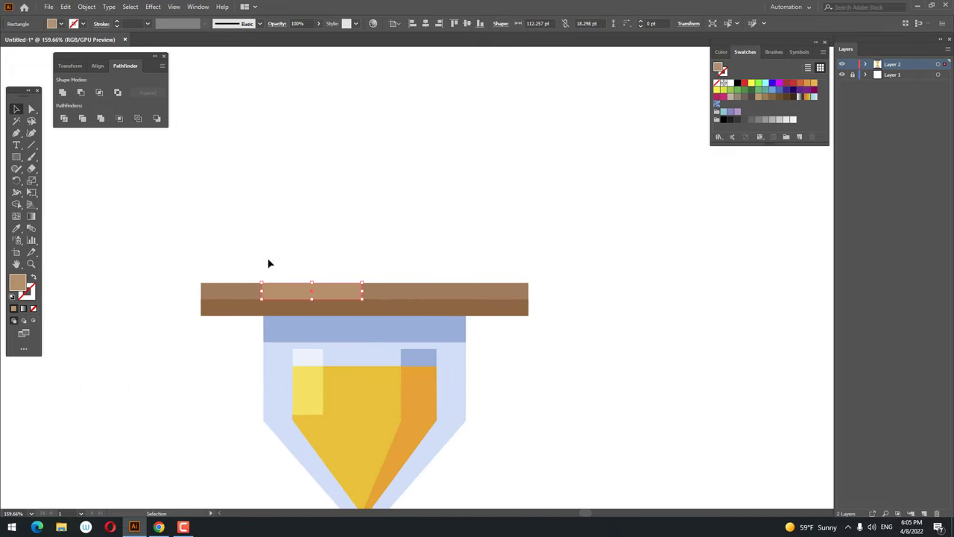
{"action": "left_click_drag", "start_coordinate": [358, 294], "coordinate": [393, 295]}
Paste a copy of the stripe in front, narrow it to about 63 pt, and fill it D6A07C
{"action": "left_click", "coordinate": [66, 7]}
{"action": "left_click", "coordinate": [82, 54]}
{"action": "left_click", "coordinate": [66, 7]}
{"action": "left_click", "coordinate": [92, 76]}
{"action": "left_click_drag", "start_coordinate": [399, 292], "coordinate": [358, 293]}
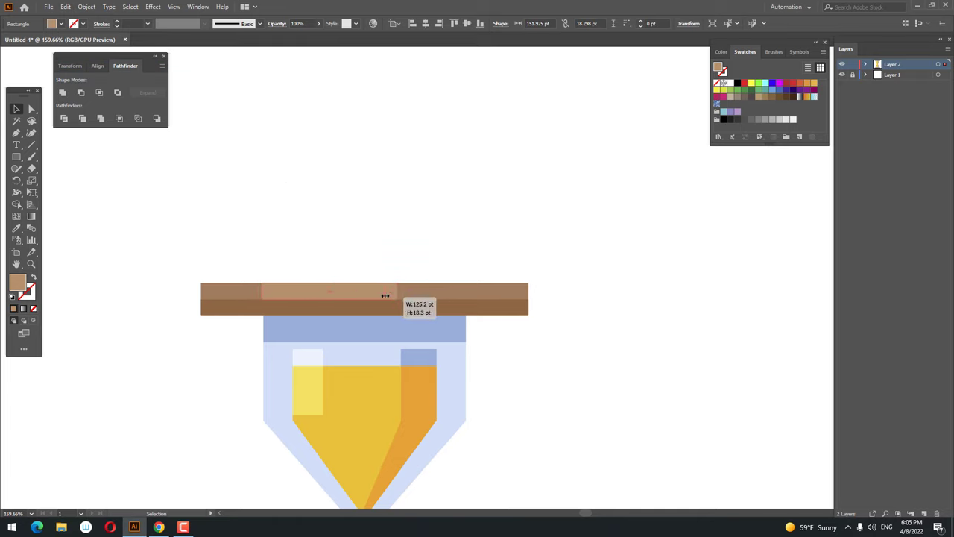
{"action": "double_click", "coordinate": [18, 281]}
{"action": "left_click", "coordinate": [136, 352]}
{"action": "left_click", "coordinate": [294, 339]}
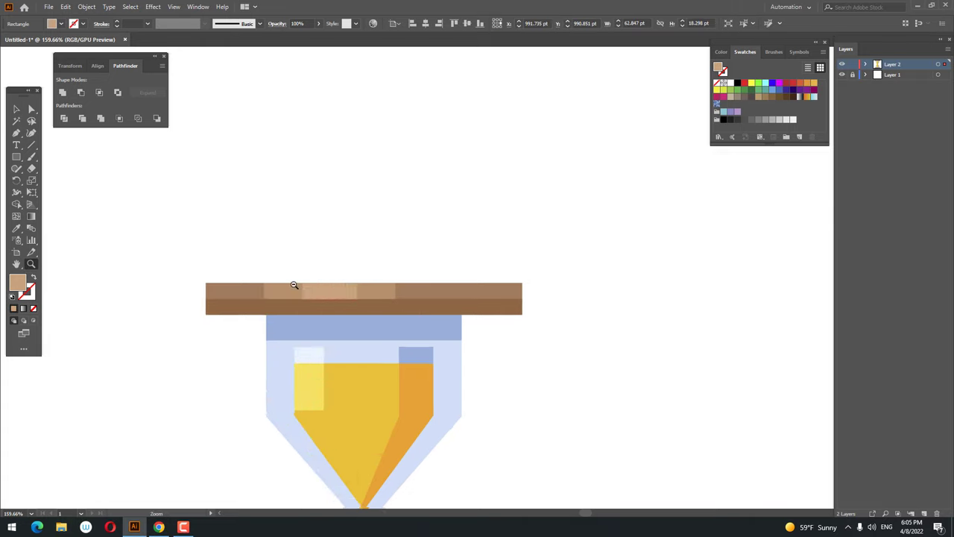
{"action": "key", "text": "z"}
{"action": "left_click_drag", "start_coordinate": [293, 283], "coordinate": [386, 290]}
Add a darker brown copy of the top bar's dark band, about 108 pt wide, at its right end
{"action": "key", "text": "v"}
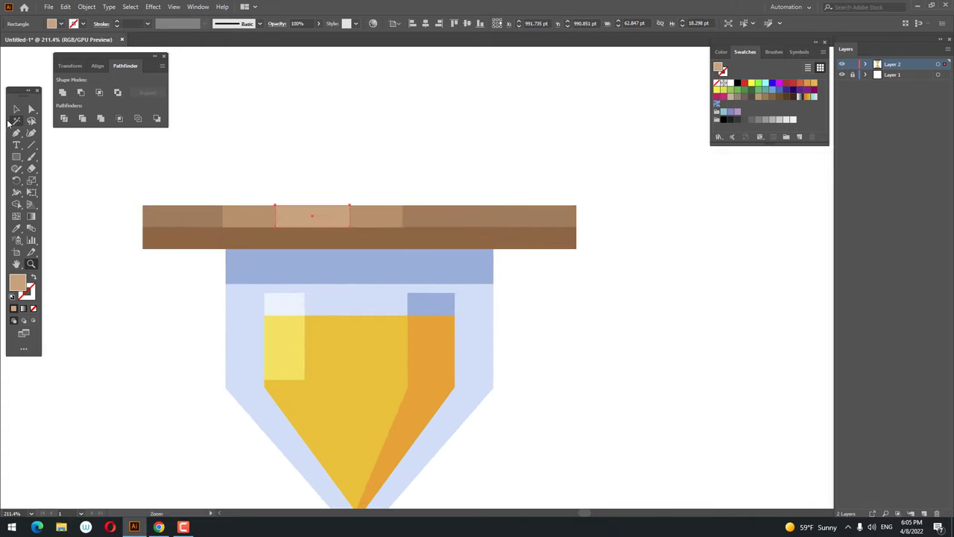
{"action": "left_click", "coordinate": [428, 246]}
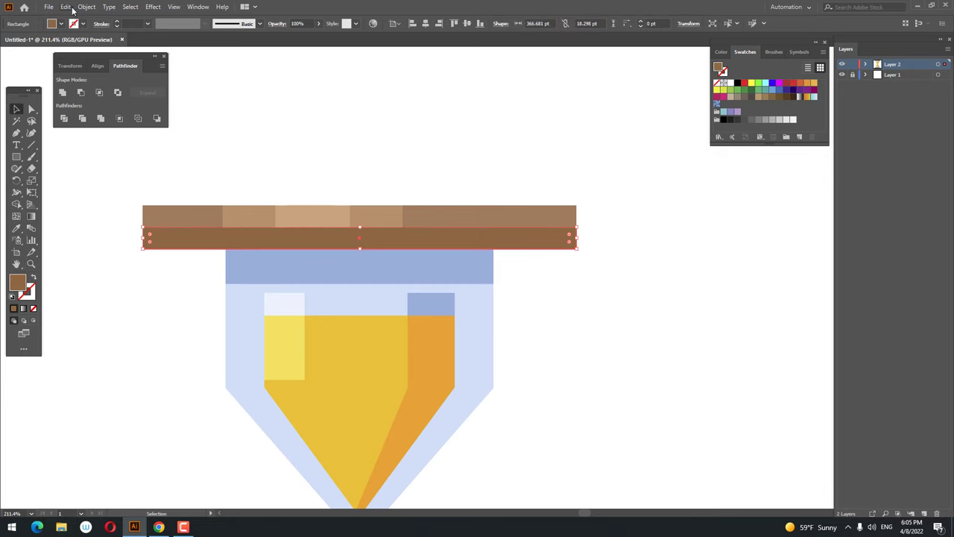
{"action": "left_click", "coordinate": [67, 6]}
{"action": "left_click", "coordinate": [86, 54]}
{"action": "left_click", "coordinate": [66, 7]}
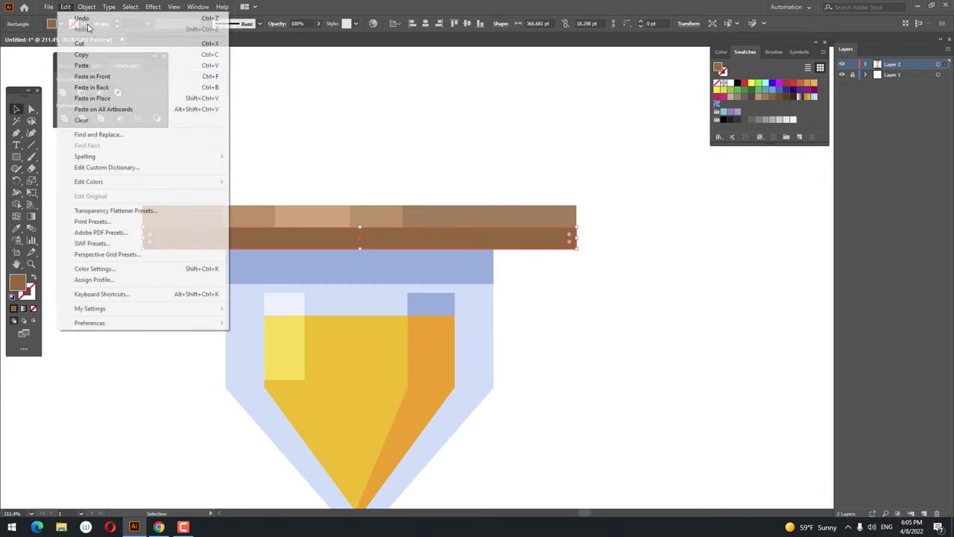
{"action": "left_click", "coordinate": [140, 82]}
{"action": "mouse_move", "coordinate": [144, 238]}
{"action": "left_mouse_down"}
{"action": "mouse_move", "coordinate": [352, 255]}
{"action": "mouse_move", "coordinate": [345, 252]}
{"action": "left_mouse_up"}
{"action": "left_click_drag", "start_coordinate": [579, 239], "coordinate": [552, 240]}
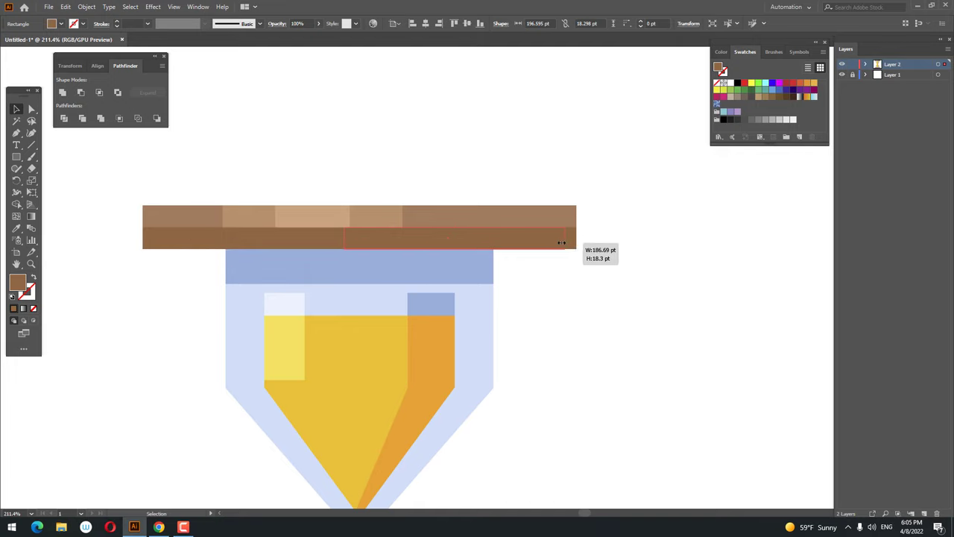
{"action": "left_click_drag", "start_coordinate": [347, 239], "coordinate": [424, 246]}
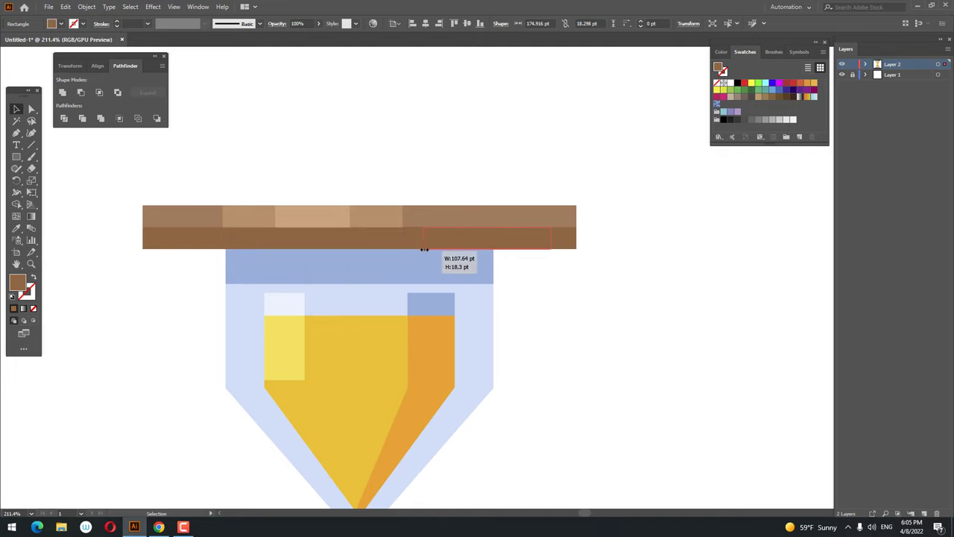
{"action": "double_click", "coordinate": [20, 284]}
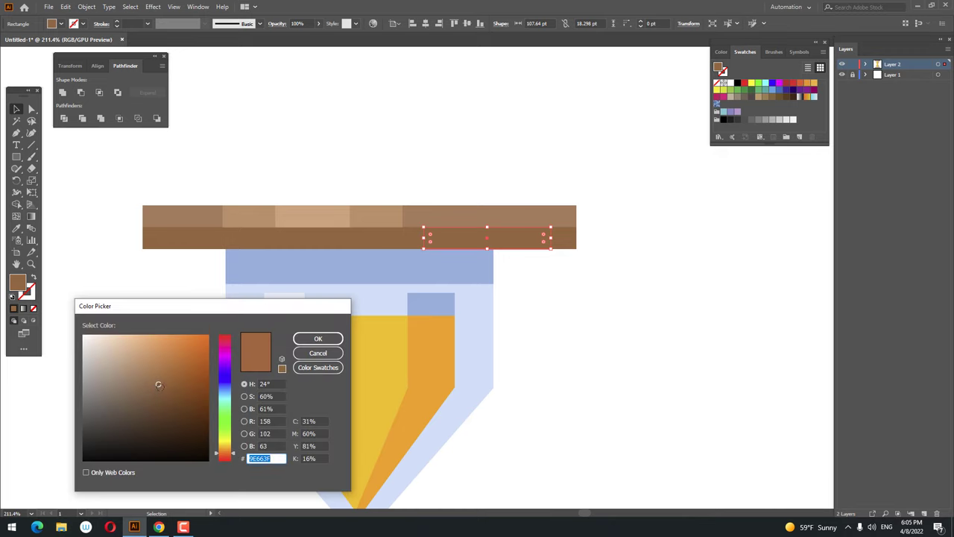
{"action": "left_click", "coordinate": [160, 389]}
{"action": "left_click", "coordinate": [317, 338]}
Delete the bottom bar's dark lower stripe
{"action": "key", "text": "ctrl+0"}
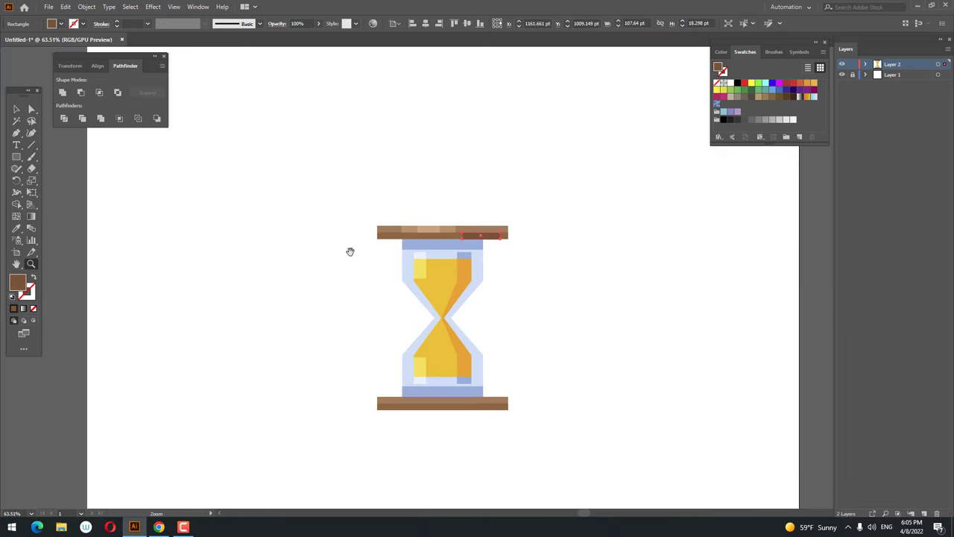
{"action": "left_click_drag", "start_coordinate": [350, 251], "coordinate": [389, 264]}
{"action": "left_click", "coordinate": [17, 108]}
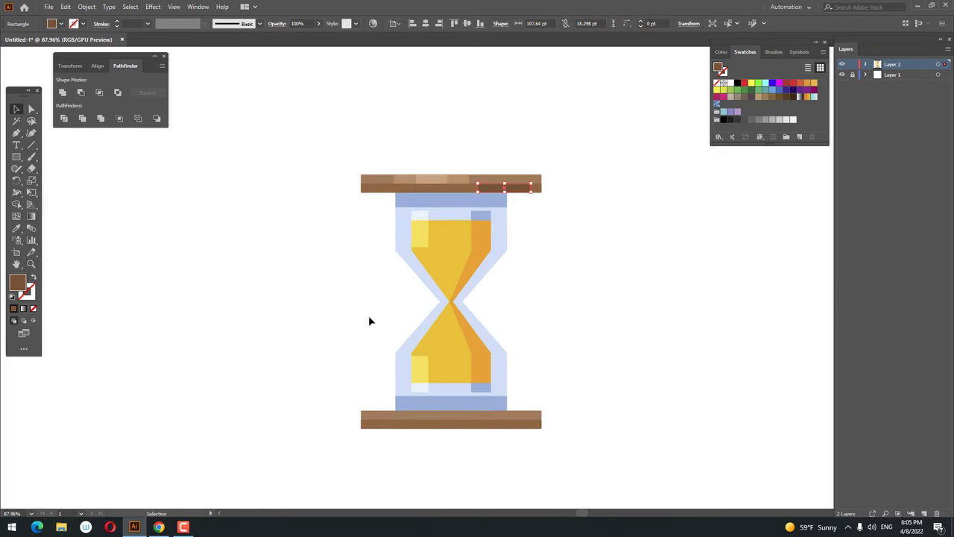
{"action": "left_click", "coordinate": [532, 425]}
{"action": "key", "text": "Delete"}
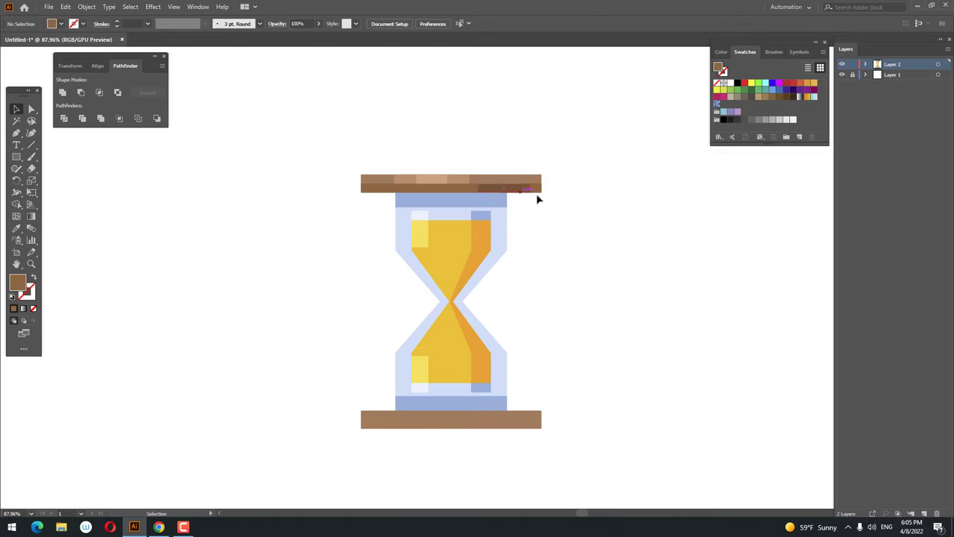
Select every piece of the shaded top bar and group them
{"action": "left_click", "coordinate": [530, 190]}
{"action": "mouse_move", "coordinate": [540, 193]}
{"action": "left_mouse_down"}
{"action": "mouse_move", "coordinate": [470, 182]}
{"action": "mouse_move", "coordinate": [499, 192]}
{"action": "left_mouse_up"}
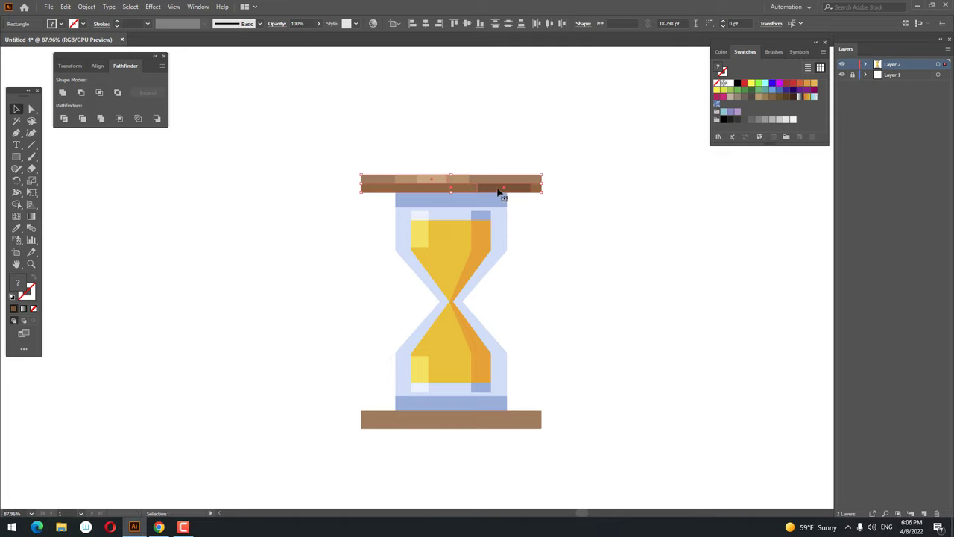
{"action": "right_click", "coordinate": [468, 192]}
{"action": "left_click", "coordinate": [507, 250]}
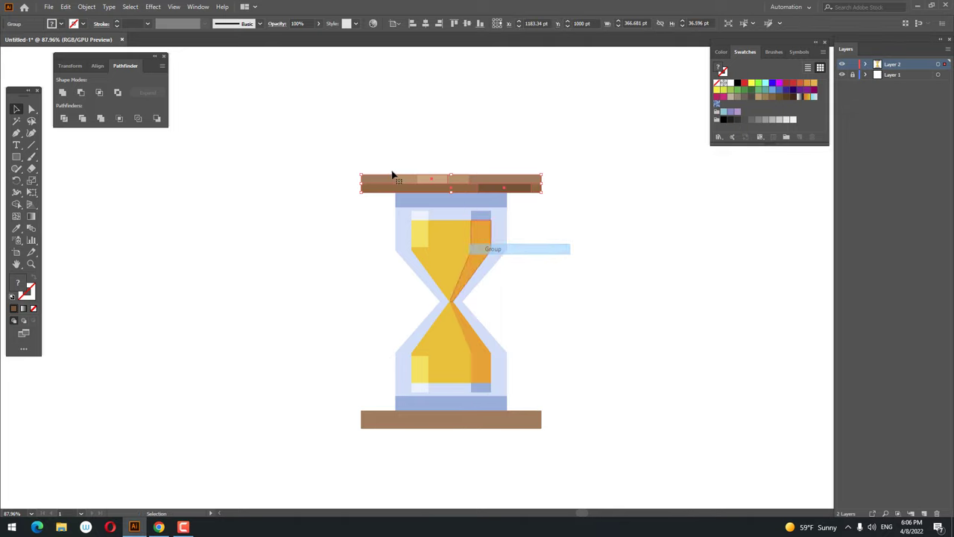
Paste a copy of the grouped top bar and move it straight down onto the bottom bar
{"action": "left_click", "coordinate": [66, 6]}
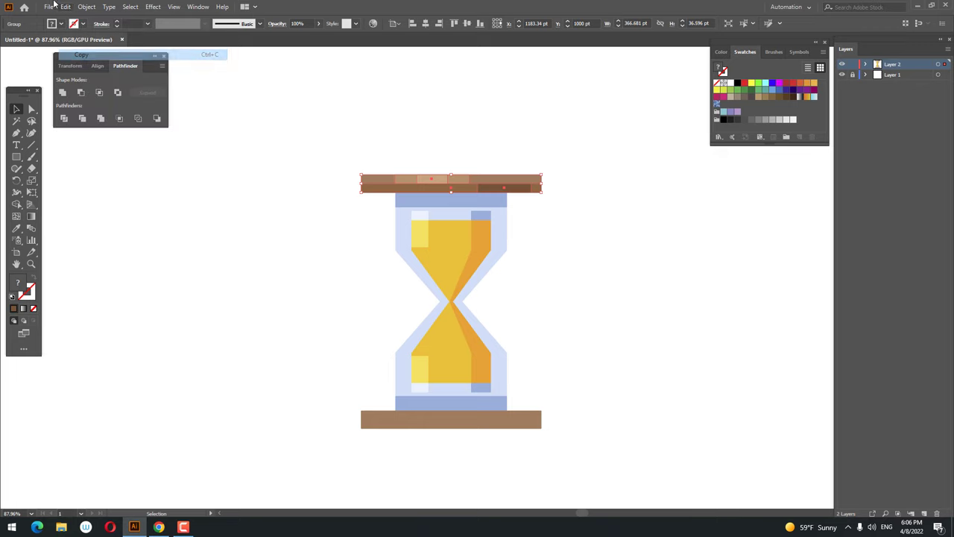
{"action": "left_click", "coordinate": [65, 7]}
{"action": "left_click", "coordinate": [124, 77]}
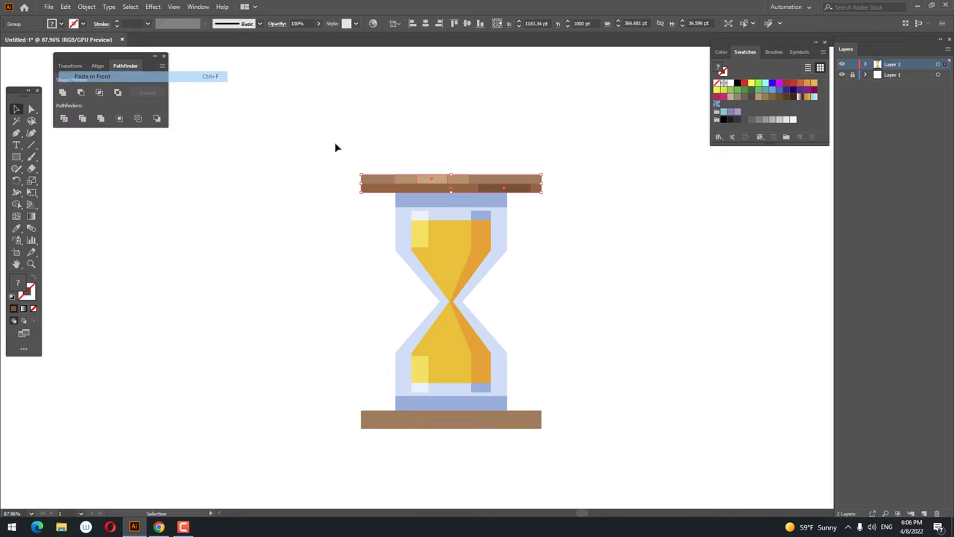
{"action": "left_click_drag", "start_coordinate": [522, 192], "coordinate": [515, 423]}
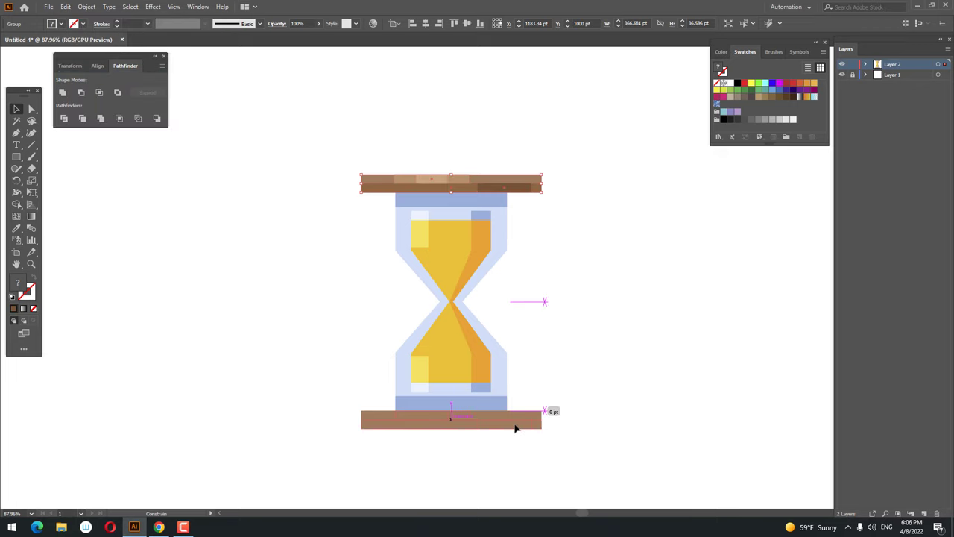
{"action": "left_click", "coordinate": [607, 428]}
{"action": "left_click_drag", "start_coordinate": [618, 358], "coordinate": [580, 376]}
{"action": "key", "text": "z"}
{"action": "left_click_drag", "start_coordinate": [499, 341], "coordinate": [545, 341]}
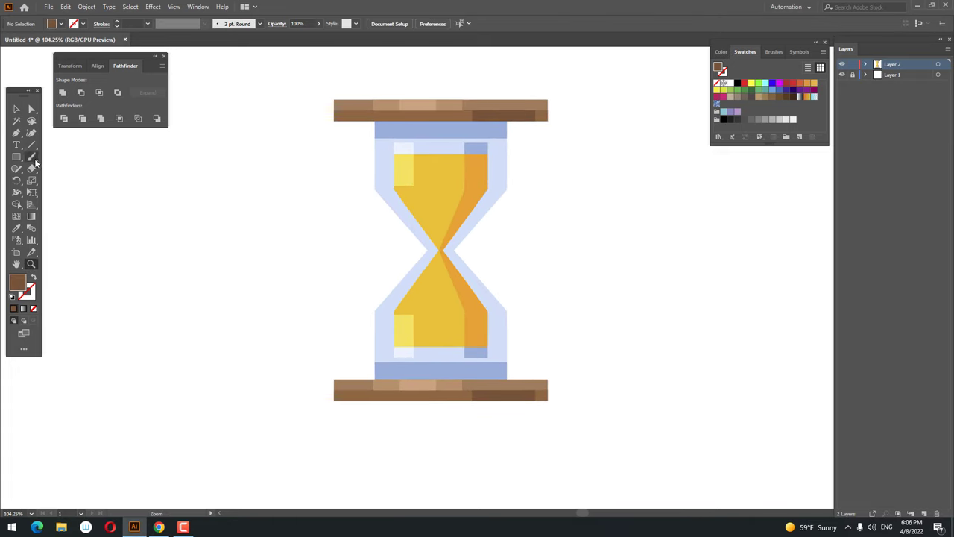
Draw a thin 22 × 443 pt dark brown post from the top bar to the bottom bar
{"action": "left_click", "coordinate": [15, 110]}
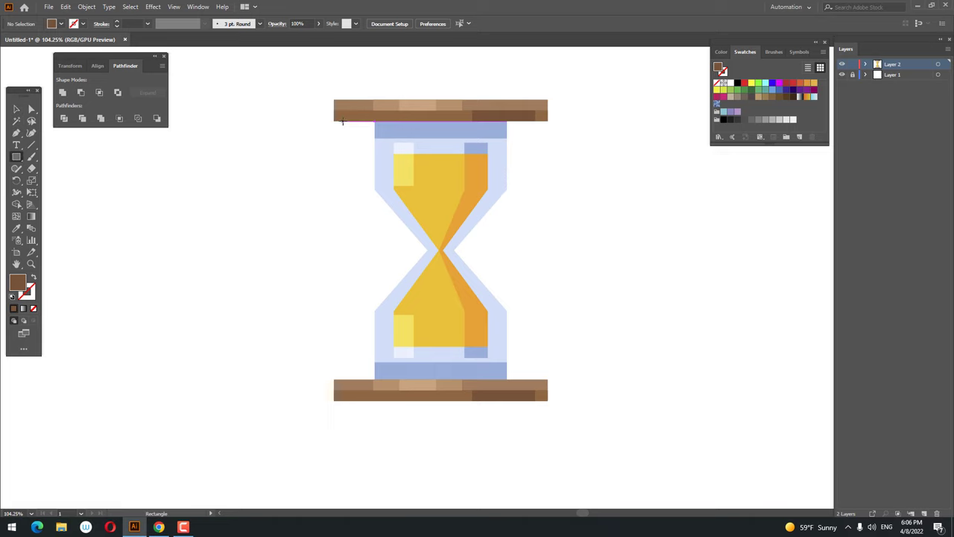
{"action": "left_click_drag", "start_coordinate": [340, 121], "coordinate": [354, 380]}
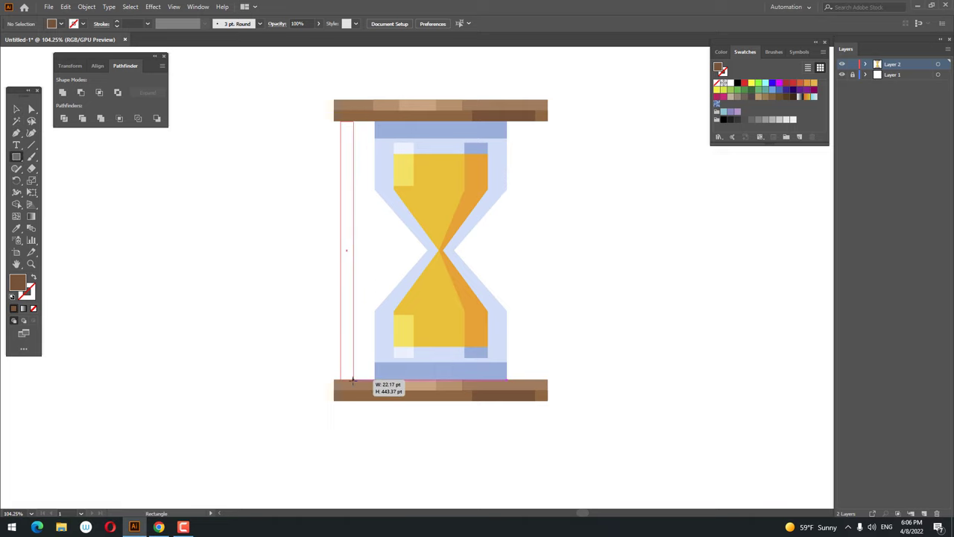
{"action": "key", "text": "z"}
{"action": "mouse_move", "coordinate": [328, 269]}
{"action": "left_mouse_down"}
{"action": "mouse_move", "coordinate": [342, 266]}
{"action": "mouse_move", "coordinate": [304, 283]}
{"action": "left_mouse_up"}
{"action": "left_click", "coordinate": [17, 110]}
{"action": "left_click", "coordinate": [588, 380]}
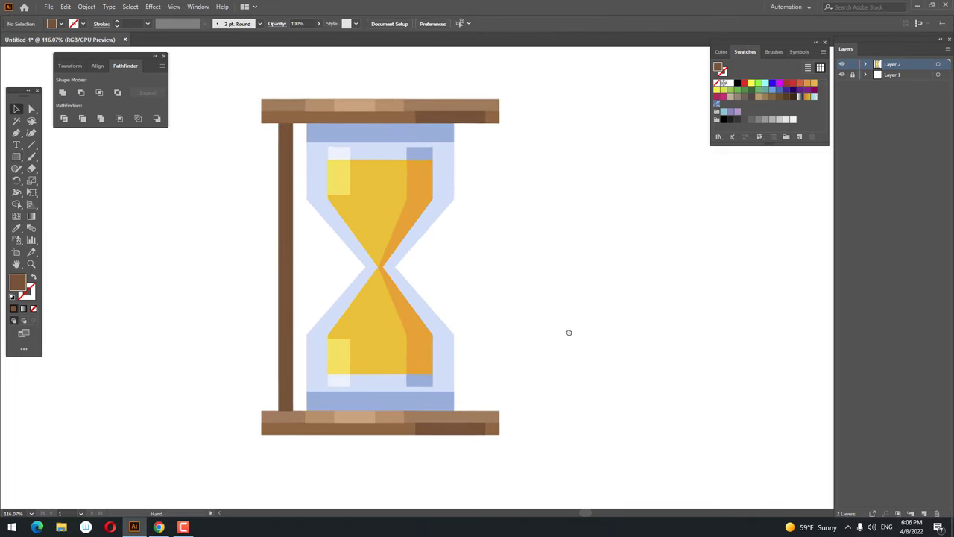
Give the left post the top bar's lighter brown and paste a narrowed copy in front
{"action": "left_click", "coordinate": [278, 288]}
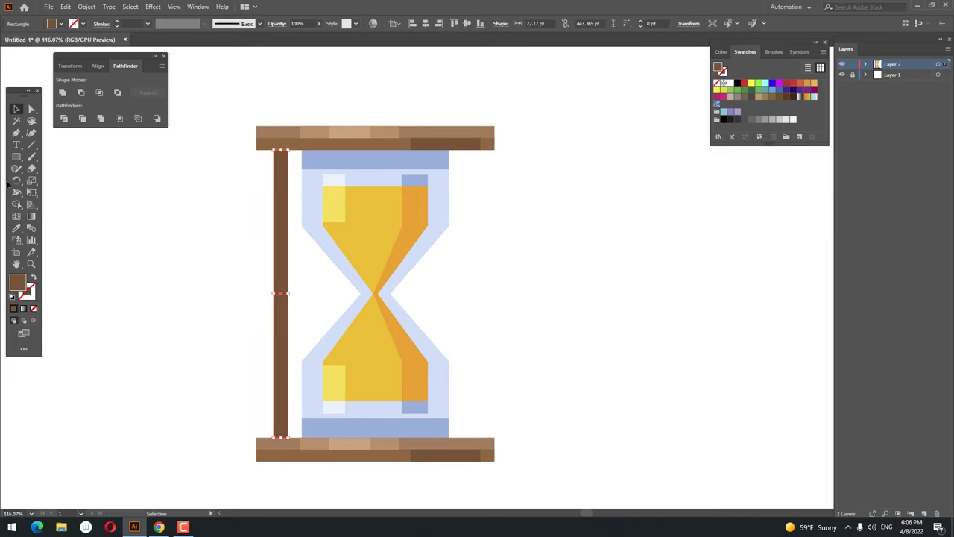
{"action": "left_click", "coordinate": [16, 229]}
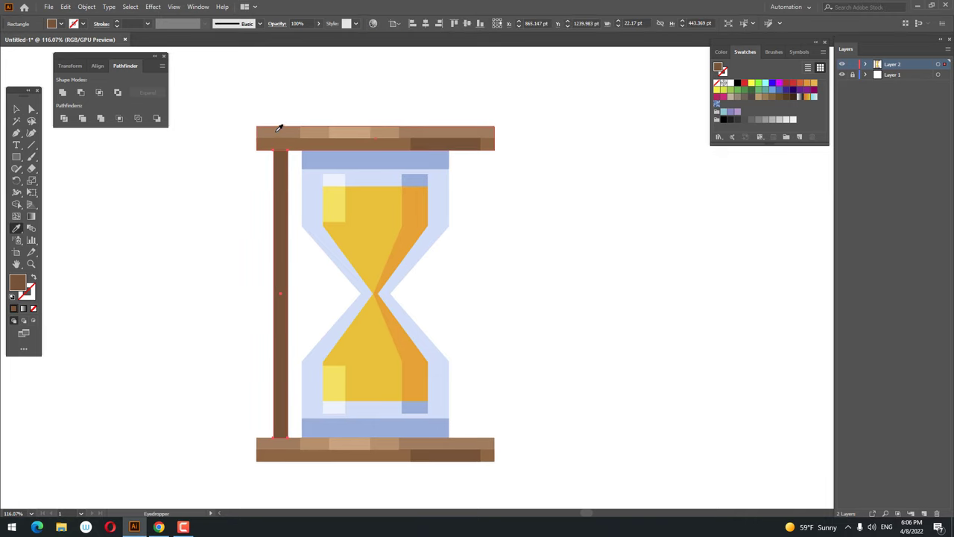
{"action": "left_click", "coordinate": [277, 130]}
{"action": "left_click", "coordinate": [18, 109]}
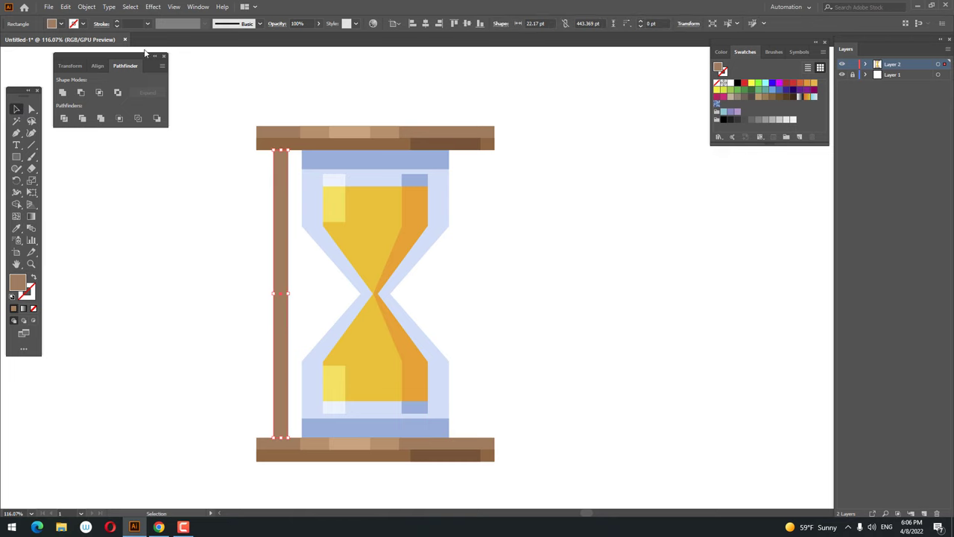
{"action": "left_click", "coordinate": [65, 7]}
{"action": "left_click", "coordinate": [65, 8]}
{"action": "left_click", "coordinate": [129, 76]}
{"action": "left_click_drag", "start_coordinate": [275, 293], "coordinate": [283, 297]}
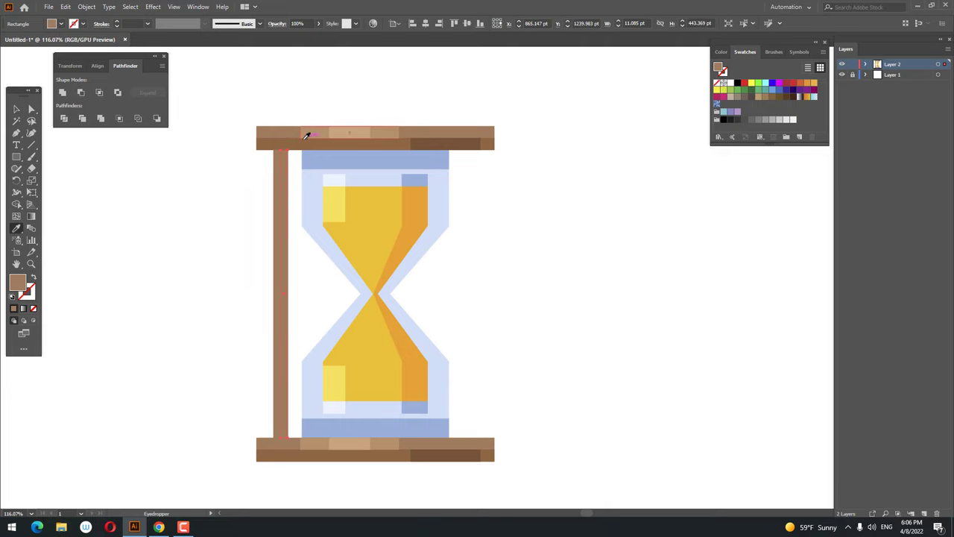
{"action": "key", "text": "z"}
{"action": "left_click_drag", "start_coordinate": [345, 215], "coordinate": [343, 202]}
{"action": "left_click_drag", "start_coordinate": [253, 214], "coordinate": [296, 213]}
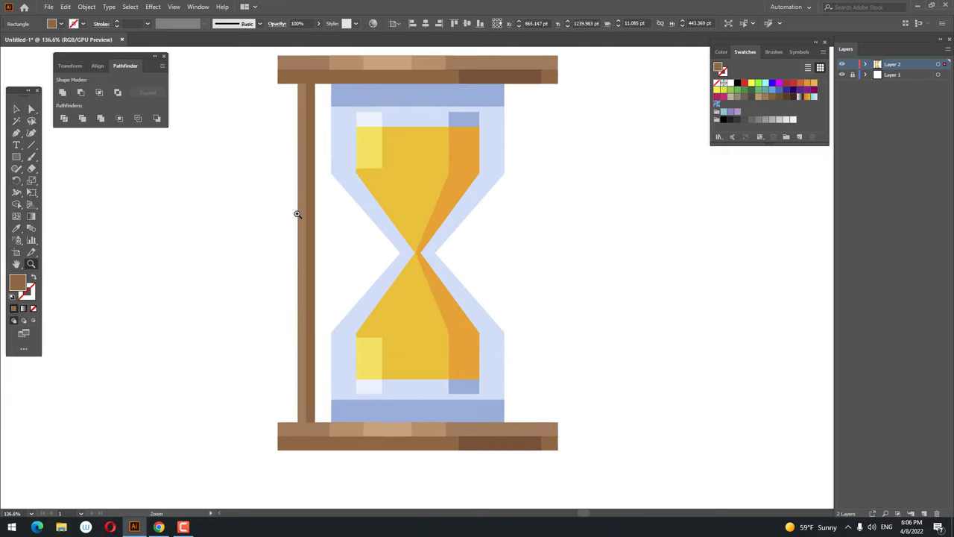
Paste a shortened copy of the post, fill it lighter brown, and extend it to 290 pt
{"action": "left_click", "coordinate": [17, 110]}
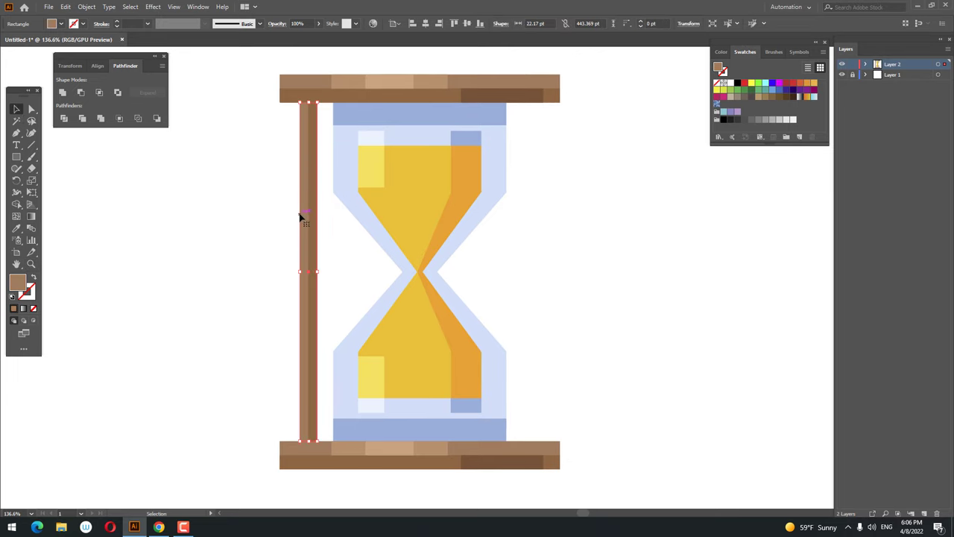
{"action": "left_click", "coordinate": [65, 7]}
{"action": "left_click", "coordinate": [83, 54]}
{"action": "left_click", "coordinate": [65, 6]}
{"action": "left_click", "coordinate": [129, 76]}
{"action": "left_click_drag", "start_coordinate": [305, 441], "coordinate": [305, 367]}
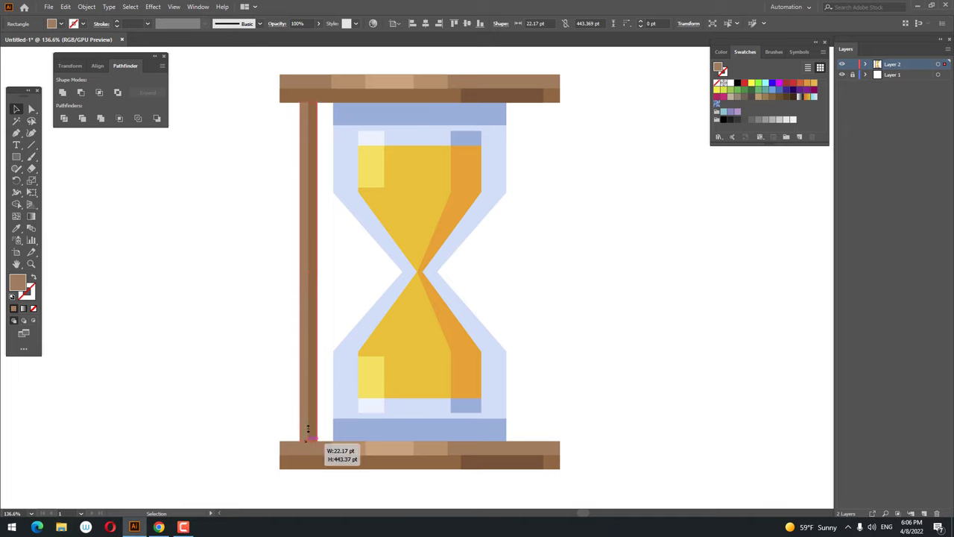
{"action": "left_click", "coordinate": [17, 229]}
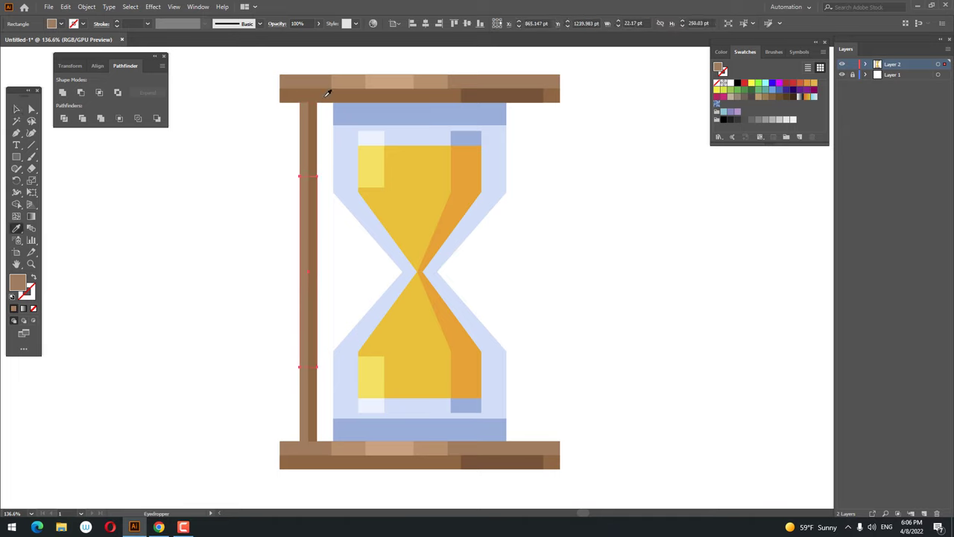
{"action": "left_click", "coordinate": [349, 74]}
{"action": "left_click", "coordinate": [16, 109]}
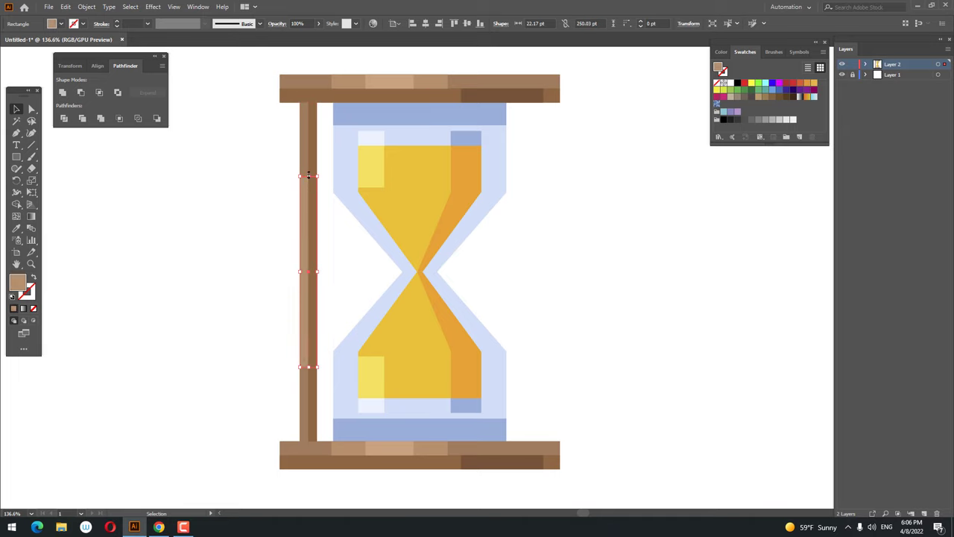
{"action": "left_click_drag", "start_coordinate": [307, 176], "coordinate": [308, 145]}
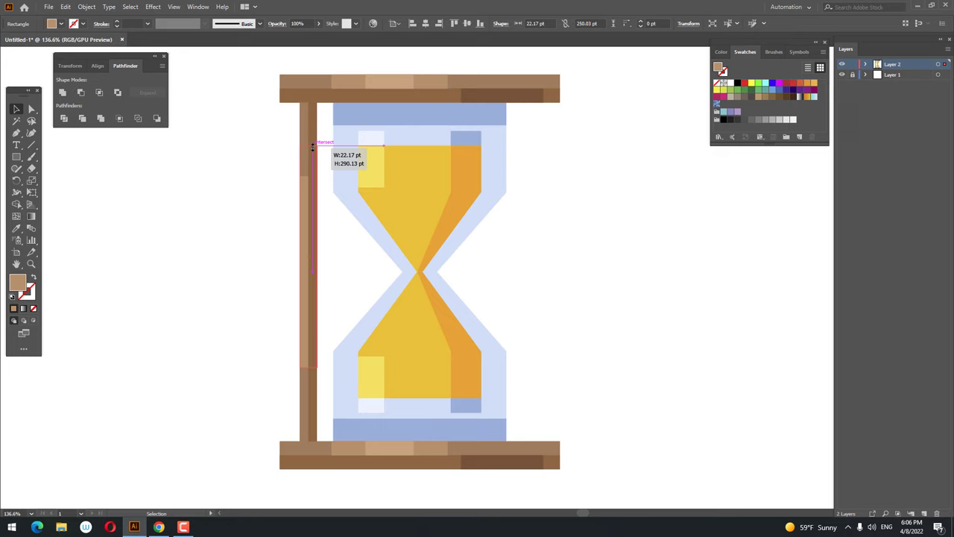
Add a 135 pt copy of the strip filled with the top bar's light tan
{"action": "left_click", "coordinate": [66, 6]}
{"action": "left_click", "coordinate": [88, 54]}
{"action": "left_click", "coordinate": [66, 6]}
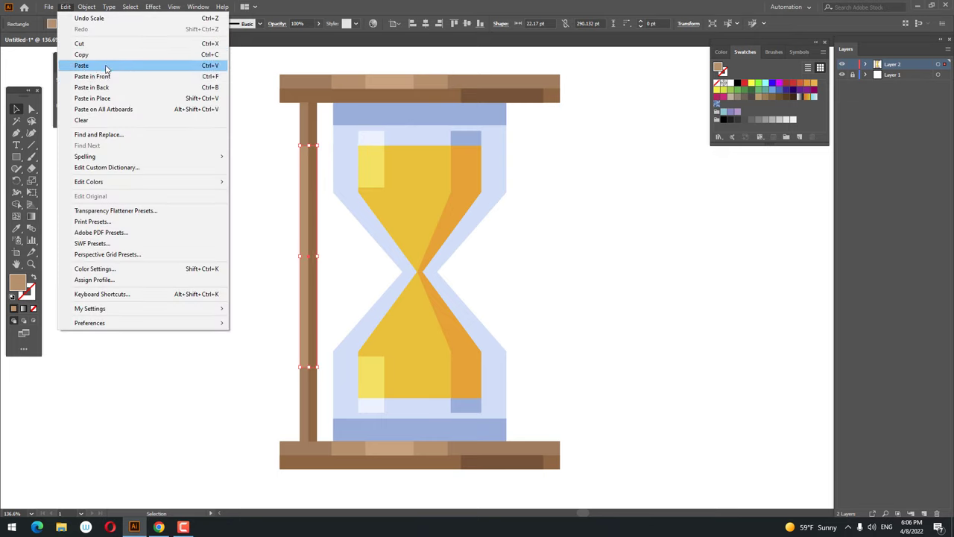
{"action": "left_click", "coordinate": [106, 66]}
{"action": "left_click_drag", "start_coordinate": [311, 366], "coordinate": [302, 306]}
{"action": "left_click", "coordinate": [20, 226]}
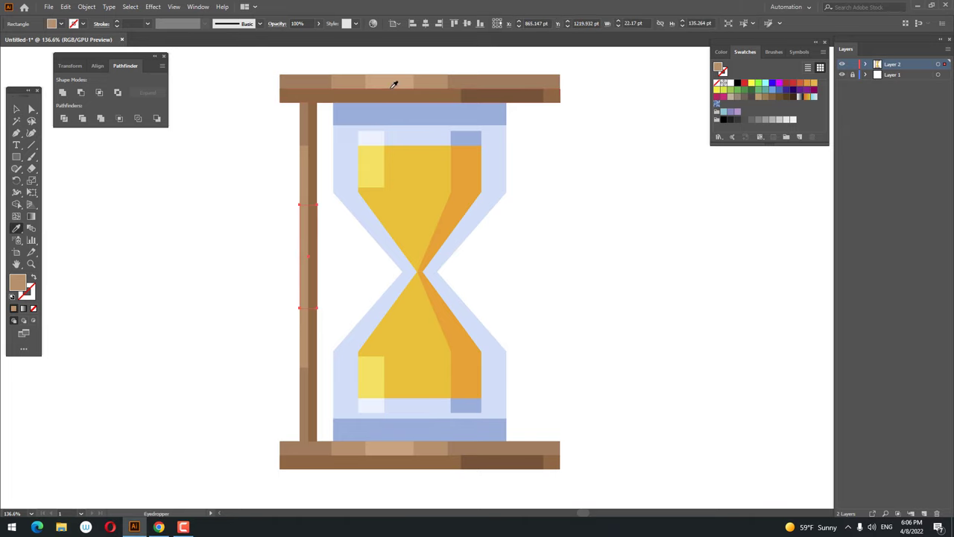
{"action": "left_click", "coordinate": [393, 81]}
{"action": "left_click", "coordinate": [16, 109]}
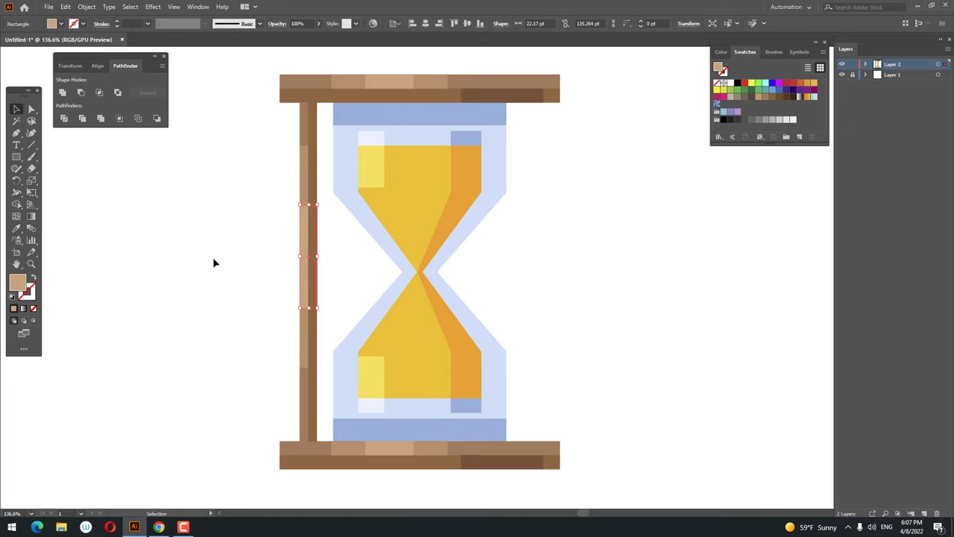
{"action": "left_click", "coordinate": [213, 260]}
{"action": "key", "text": "z"}
{"action": "left_click", "coordinate": [234, 308], "text": "alt"}
Paste a copy of the dark brown left post in front of it
{"action": "scroll", "coordinate": [330, 375], "scroll_direction": "up", "scroll_amount": 3}
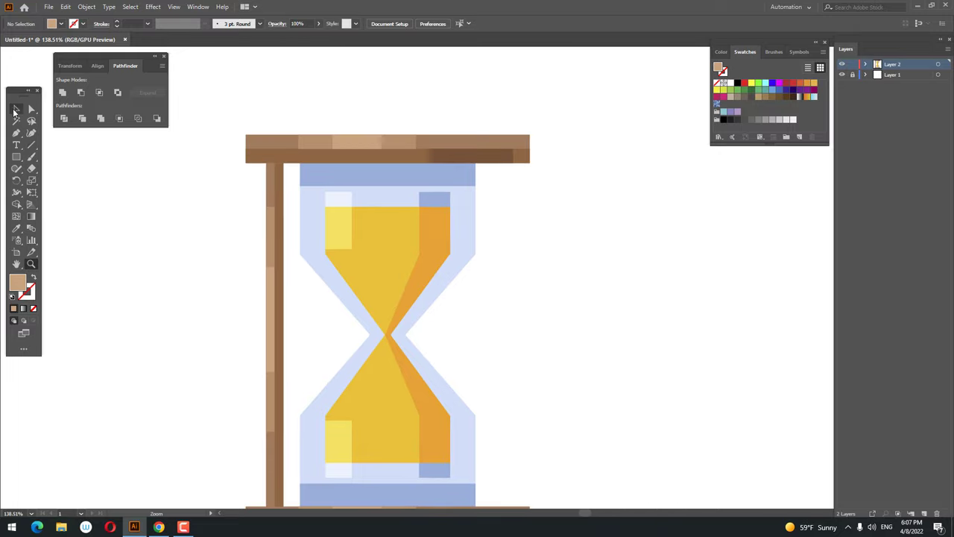
{"action": "left_click", "coordinate": [17, 110]}
{"action": "left_click", "coordinate": [281, 357]}
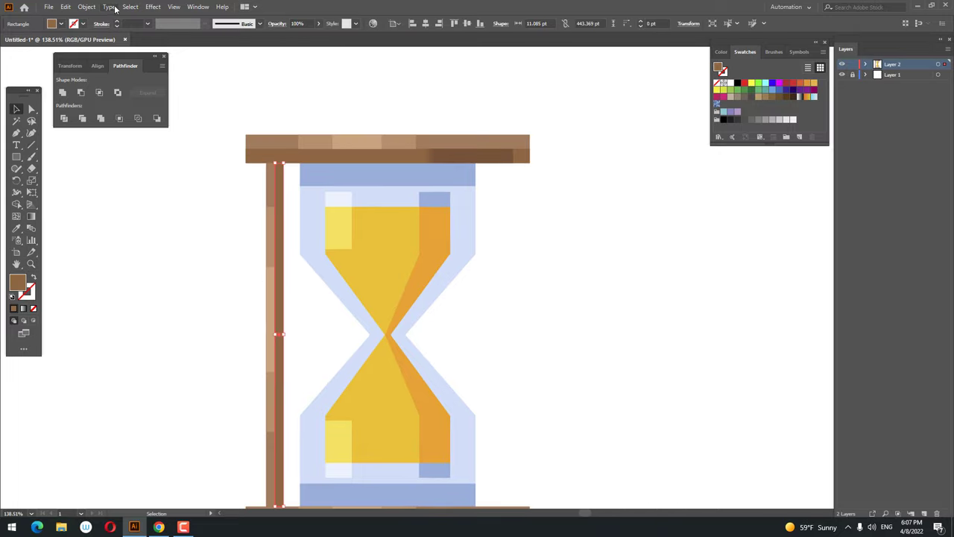
{"action": "left_click", "coordinate": [65, 7]}
{"action": "left_click", "coordinate": [90, 54]}
{"action": "left_click", "coordinate": [65, 7]}
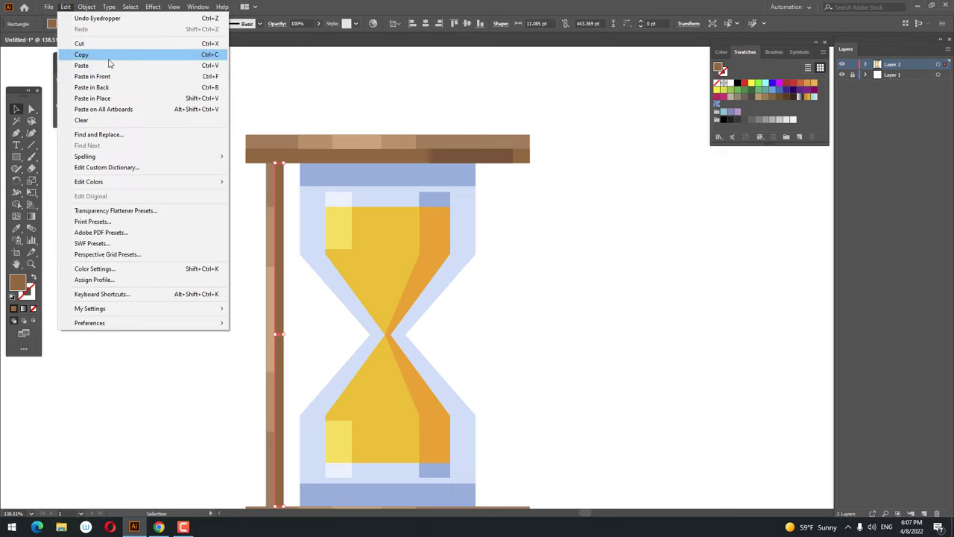
{"action": "left_click", "coordinate": [108, 77]}
Shorten the post copy from the bottom and widen it to the full post width
{"action": "scroll", "coordinate": [283, 477], "scroll_direction": "down", "scroll_amount": 1}
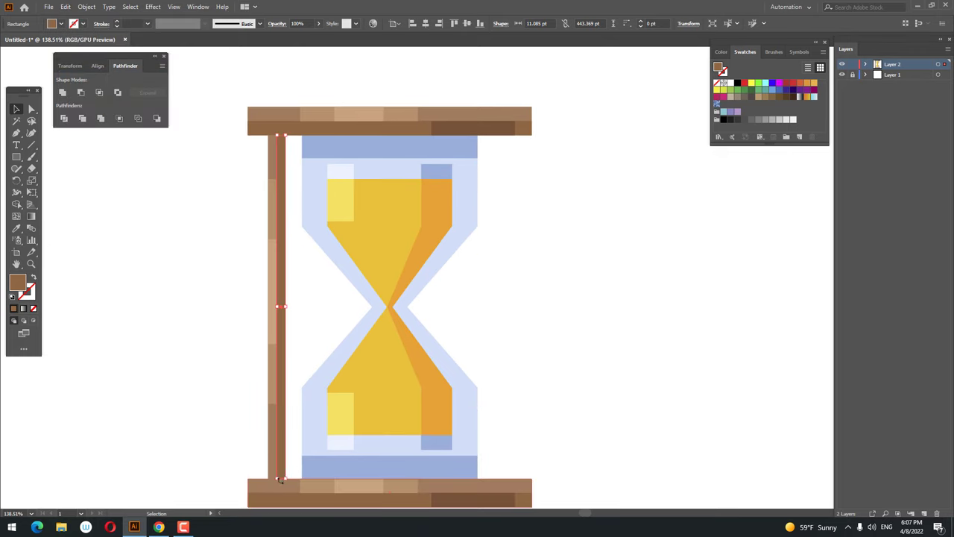
{"action": "key", "text": "z"}
{"action": "scroll", "coordinate": [300, 481], "scroll_direction": "up", "scroll_amount": 1}
{"action": "scroll", "coordinate": [300, 480], "scroll_direction": "up", "scroll_amount": 1}
{"action": "left_click", "coordinate": [16, 109]}
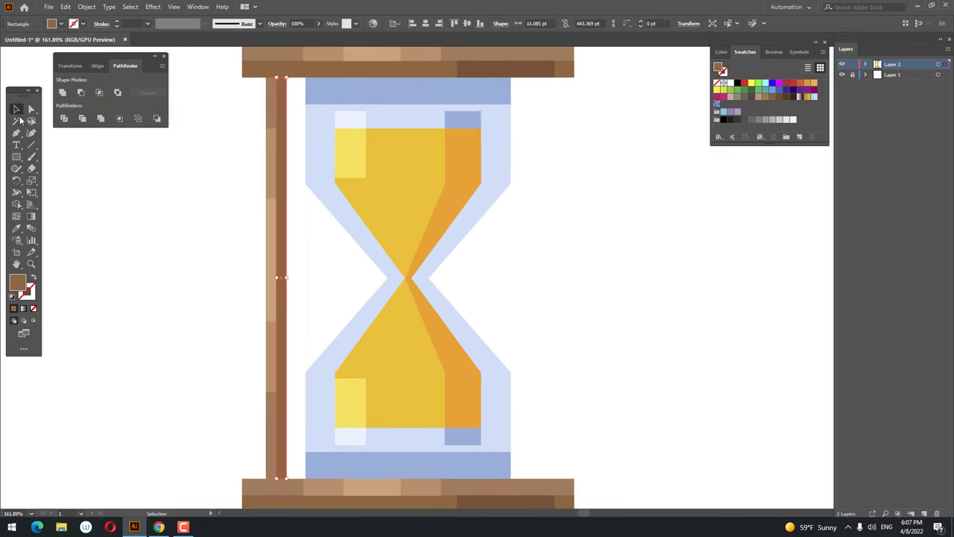
{"action": "key", "text": "z"}
{"action": "scroll", "coordinate": [341, 494], "scroll_direction": "up", "scroll_amount": 1}
{"action": "scroll", "coordinate": [415, 401], "scroll_direction": "up", "scroll_amount": 2}
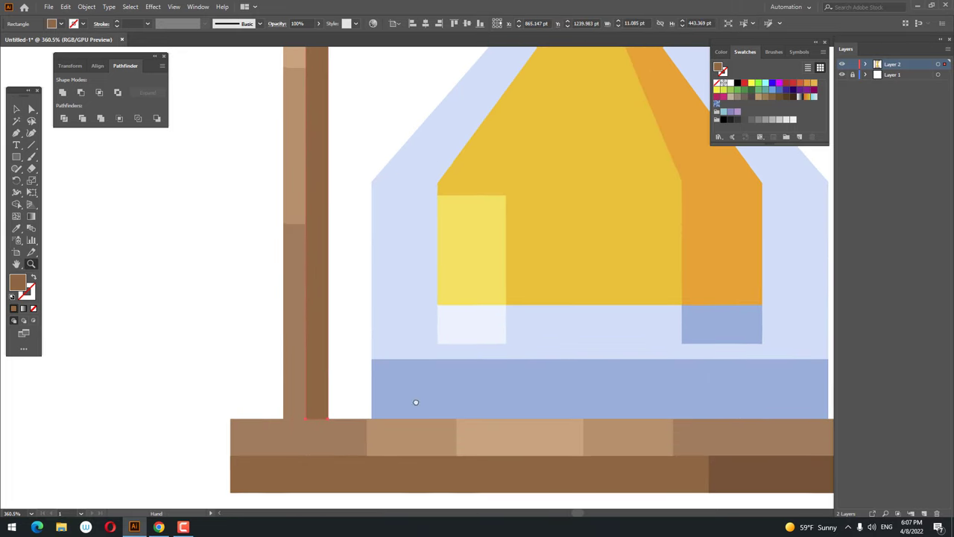
{"action": "left_click", "coordinate": [17, 111]}
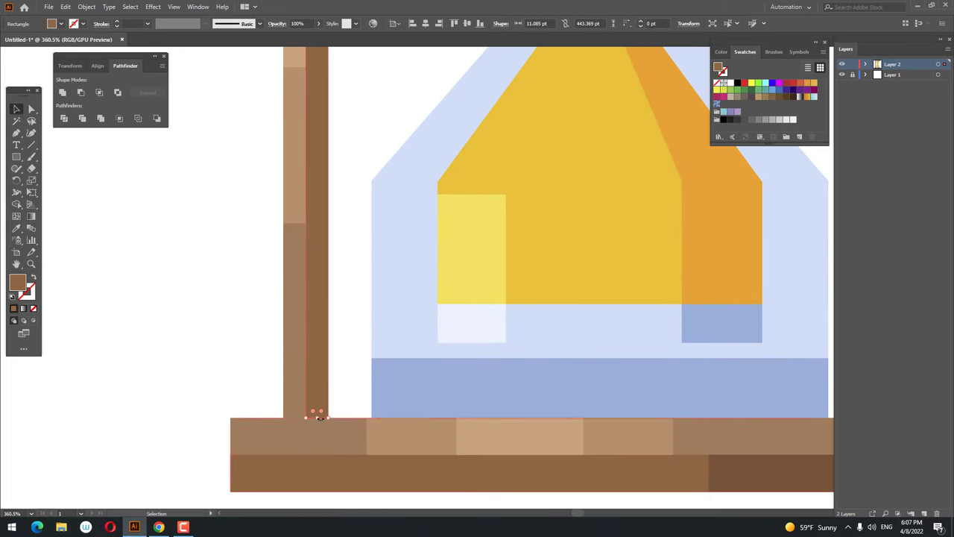
{"action": "mouse_move", "coordinate": [315, 417]}
{"action": "left_mouse_down"}
{"action": "mouse_move", "coordinate": [336, 100]}
{"action": "mouse_move", "coordinate": [402, 449]}
{"action": "left_mouse_up"}
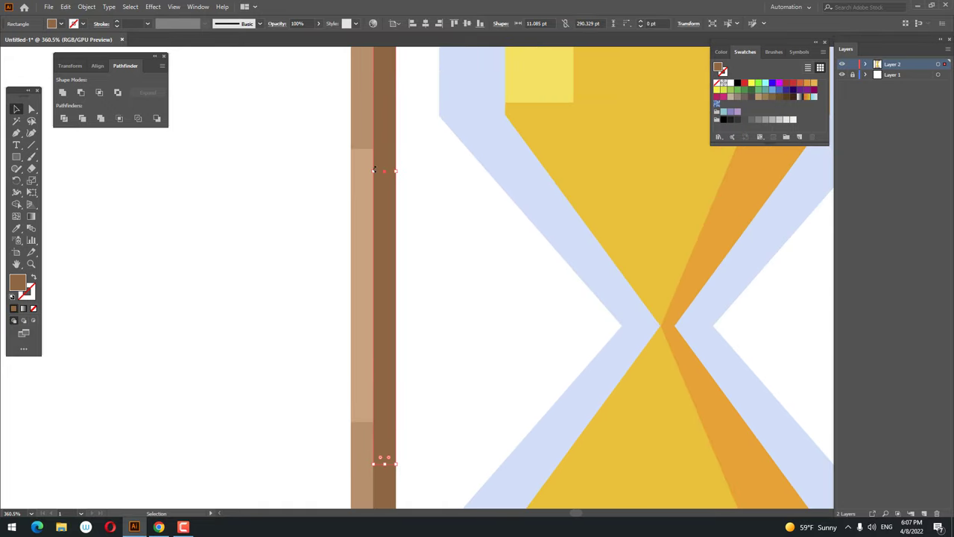
{"action": "left_click_drag", "start_coordinate": [372, 171], "coordinate": [350, 170]}
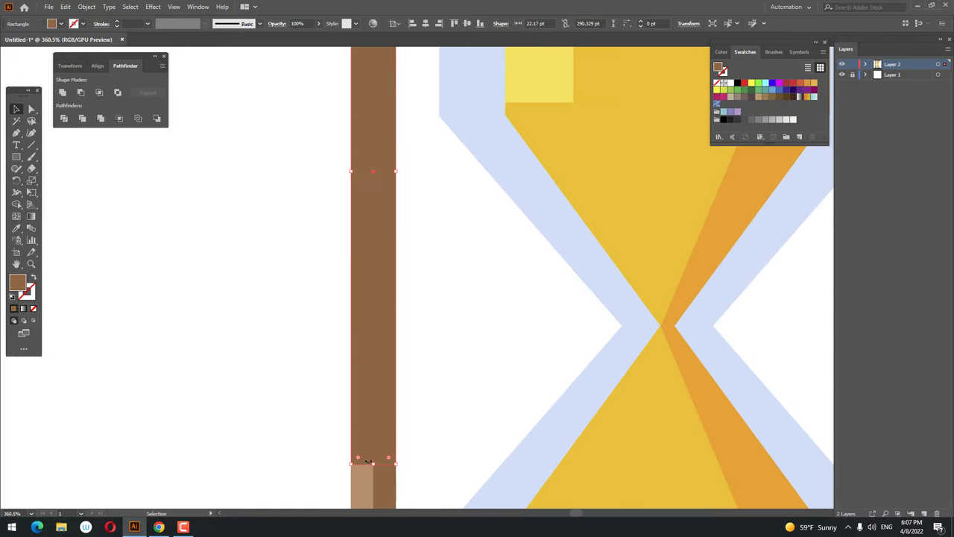
{"action": "mouse_move", "coordinate": [375, 465]}
{"action": "left_mouse_down"}
{"action": "mouse_move", "coordinate": [368, 235]}
{"action": "mouse_move", "coordinate": [368, 264]}
{"action": "left_mouse_up"}
{"action": "key", "text": "z"}
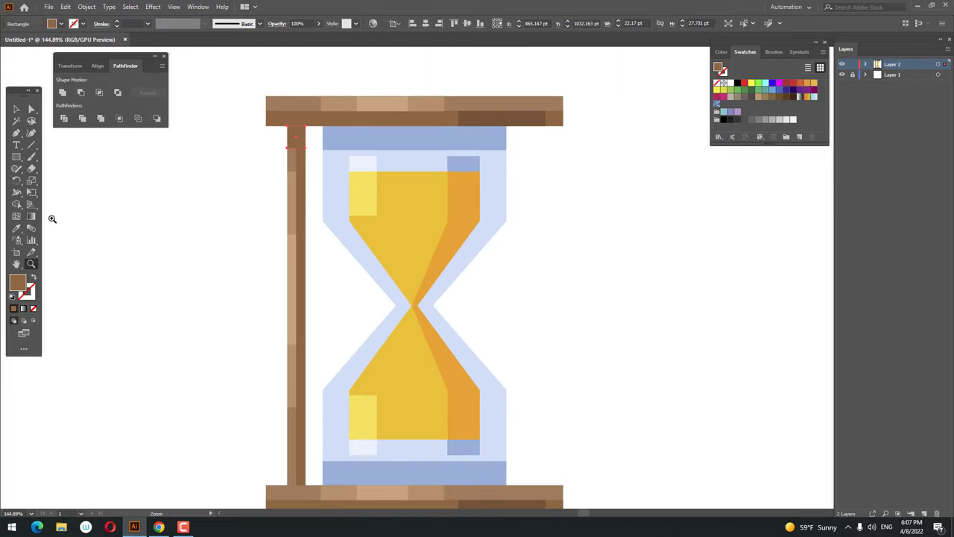
Fill the short piece with darker brown and stretch it down to the blue band's bottom
{"action": "left_click", "coordinate": [16, 229]}
{"action": "left_click", "coordinate": [502, 109]}
{"action": "key", "text": "z"}
{"action": "mouse_move", "coordinate": [477, 119]}
{"action": "left_mouse_down"}
{"action": "mouse_move", "coordinate": [372, 132]}
{"action": "mouse_move", "coordinate": [358, 207]}
{"action": "mouse_move", "coordinate": [409, 230]}
{"action": "left_mouse_up"}
{"action": "left_click_drag", "start_coordinate": [128, 156], "coordinate": [285, 196]}
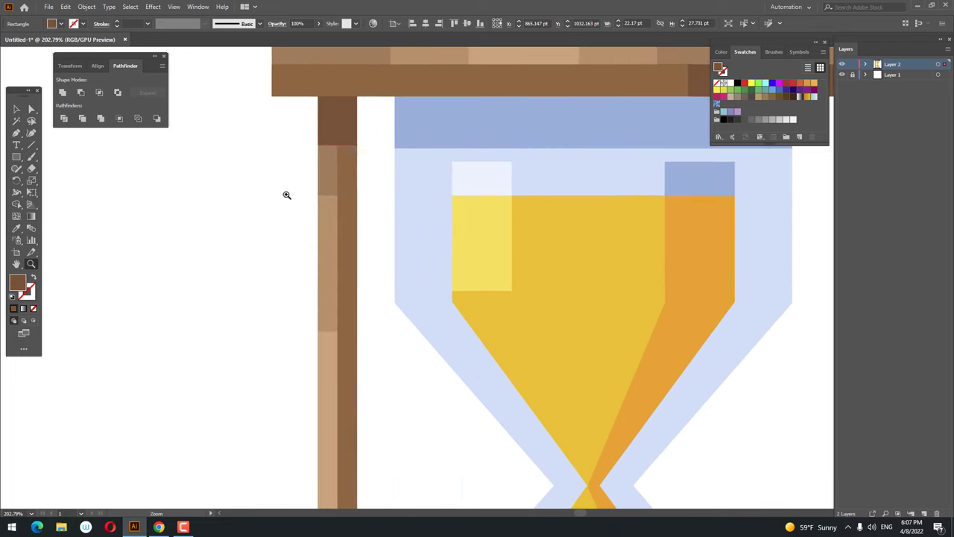
{"action": "key", "text": "v"}
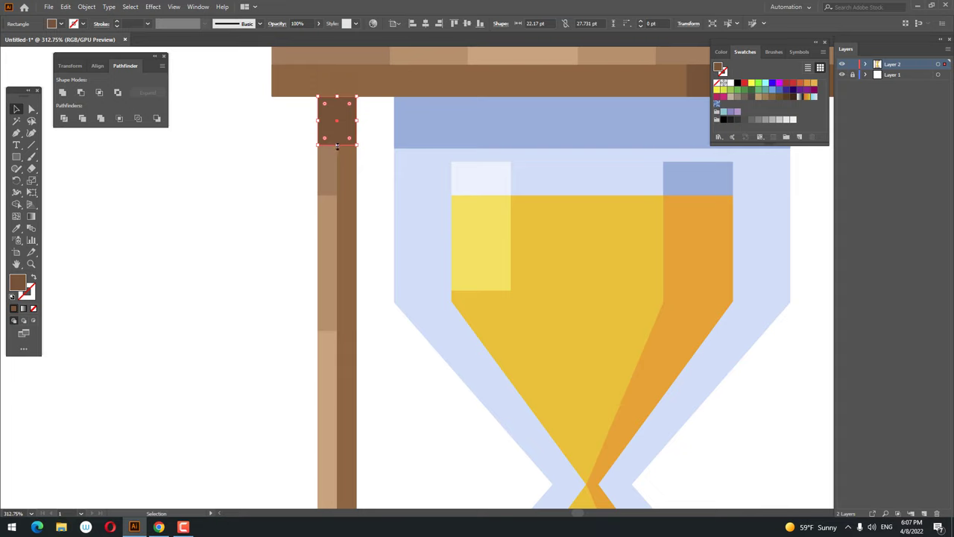
{"action": "mouse_move", "coordinate": [337, 146]}
{"action": "left_mouse_down"}
{"action": "mouse_move", "coordinate": [428, 148]}
{"action": "mouse_move", "coordinate": [270, 134]}
{"action": "mouse_move", "coordinate": [365, 212]}
{"action": "left_mouse_up"}
{"action": "key", "text": "z"}
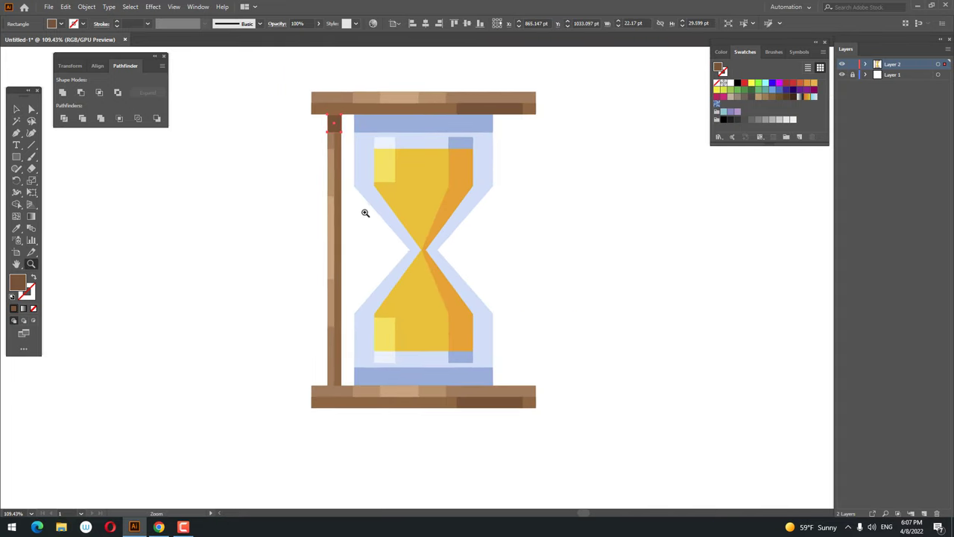
{"action": "mouse_move", "coordinate": [333, 392]}
{"action": "left_mouse_down"}
{"action": "mouse_move", "coordinate": [372, 405]}
{"action": "mouse_move", "coordinate": [354, 405]}
{"action": "left_mouse_up"}
Copy the dark piece to the post's bottom, stretched to about 82 pt and narrowed
{"action": "left_click", "coordinate": [15, 109]}
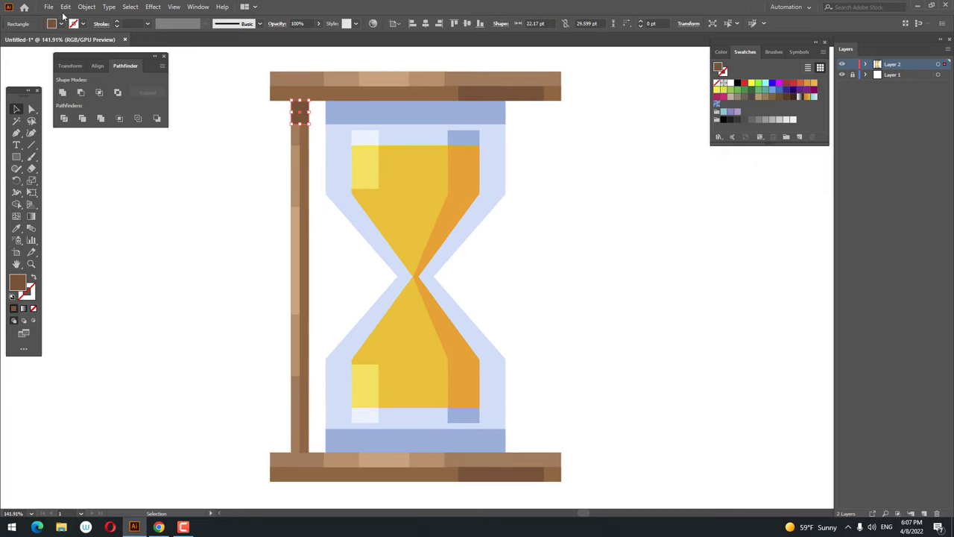
{"action": "left_click", "coordinate": [65, 6]}
{"action": "left_click", "coordinate": [65, 7]}
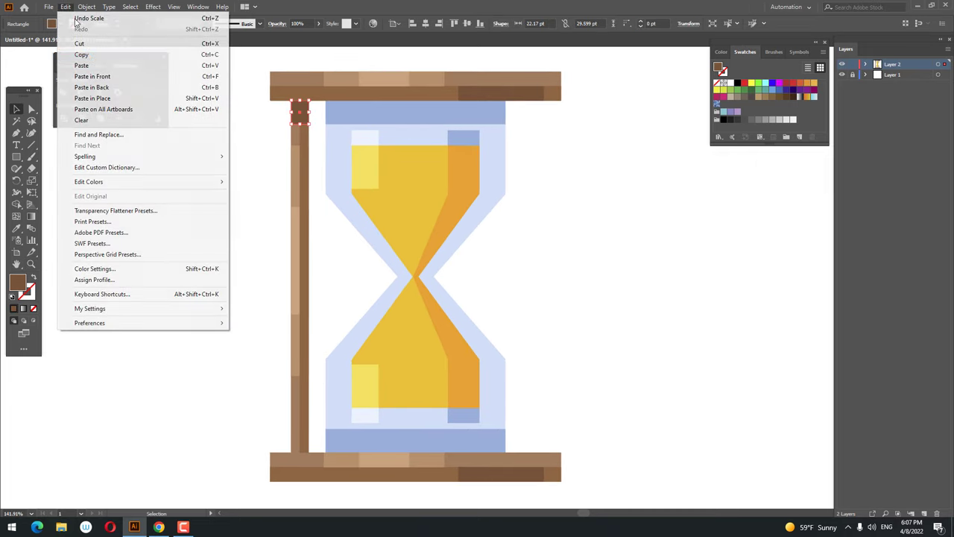
{"action": "left_click", "coordinate": [81, 65]}
{"action": "left_click_drag", "start_coordinate": [251, 124], "coordinate": [264, 397]}
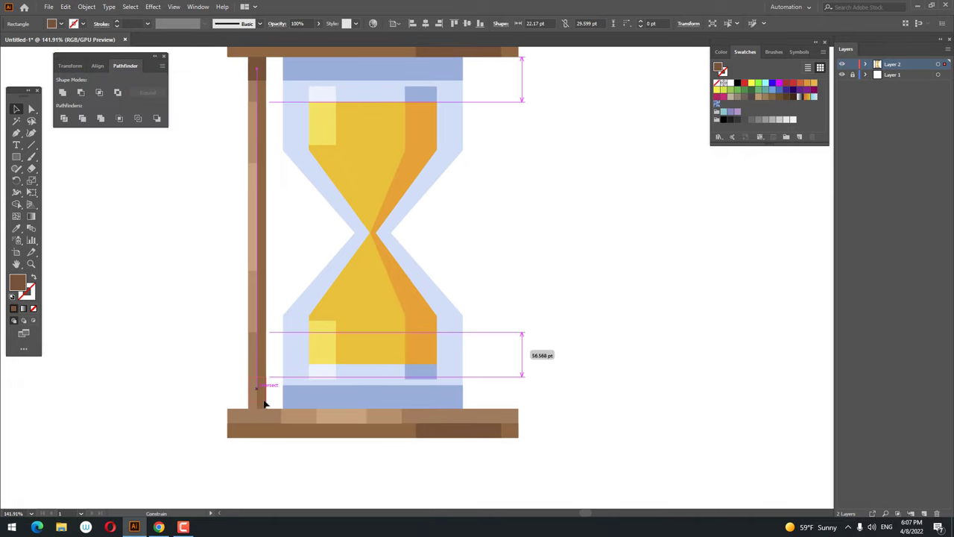
{"action": "left_click_drag", "start_coordinate": [264, 397], "coordinate": [255, 396]}
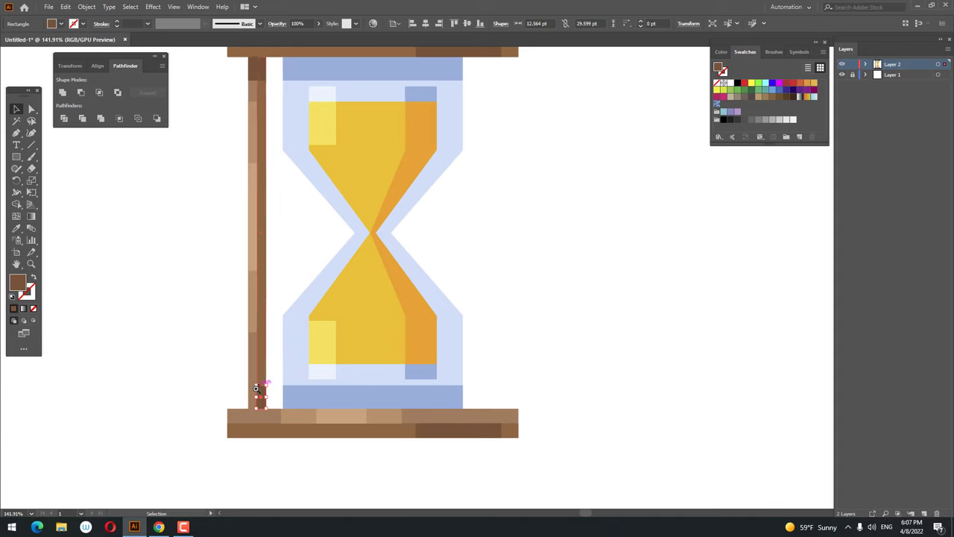
{"action": "scroll", "coordinate": [246, 397], "scroll_direction": "up", "scroll_amount": 5}
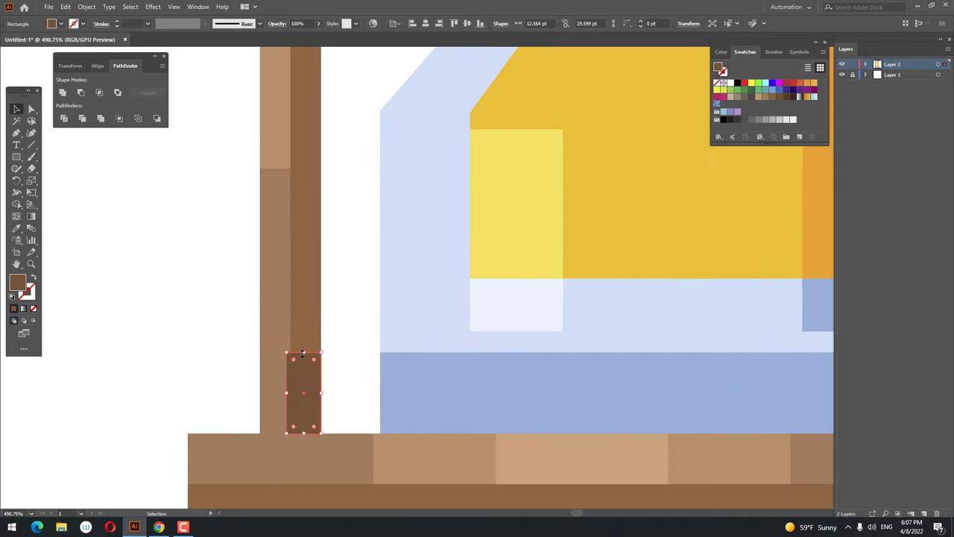
{"action": "left_click_drag", "start_coordinate": [303, 352], "coordinate": [303, 210]}
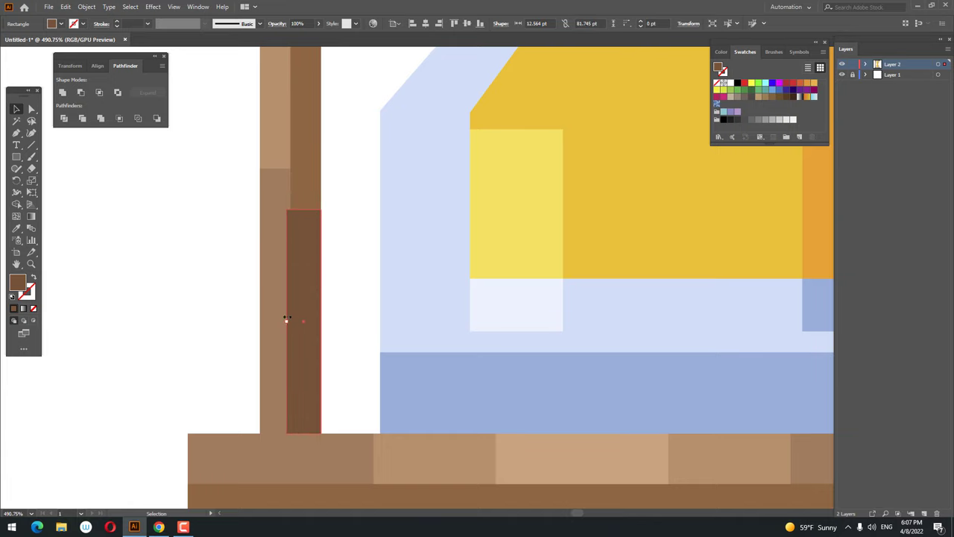
{"action": "left_click_drag", "start_coordinate": [286, 318], "coordinate": [291, 191]}
{"action": "scroll", "coordinate": [208, 309], "scroll_direction": "down", "scroll_amount": 5}
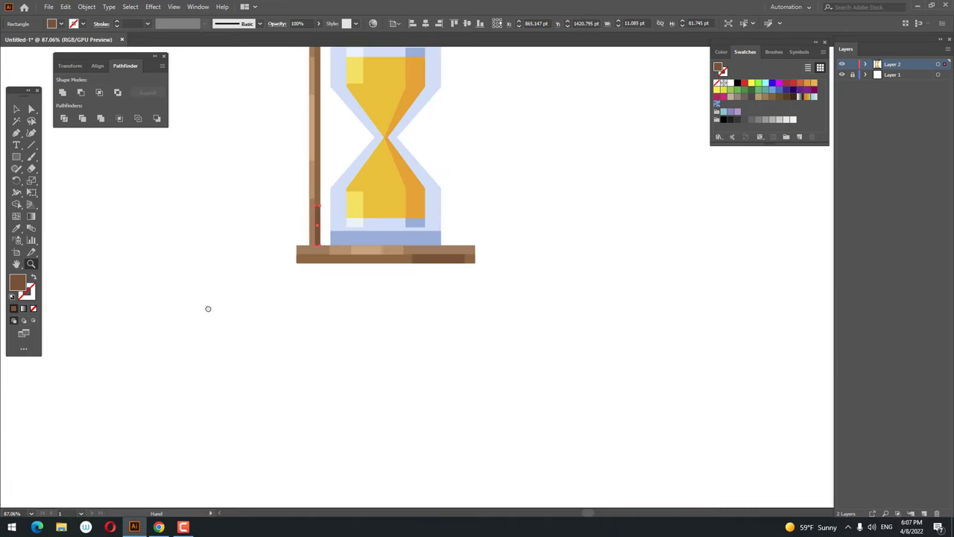
{"action": "scroll", "coordinate": [377, 421], "scroll_direction": "up", "scroll_amount": 1}
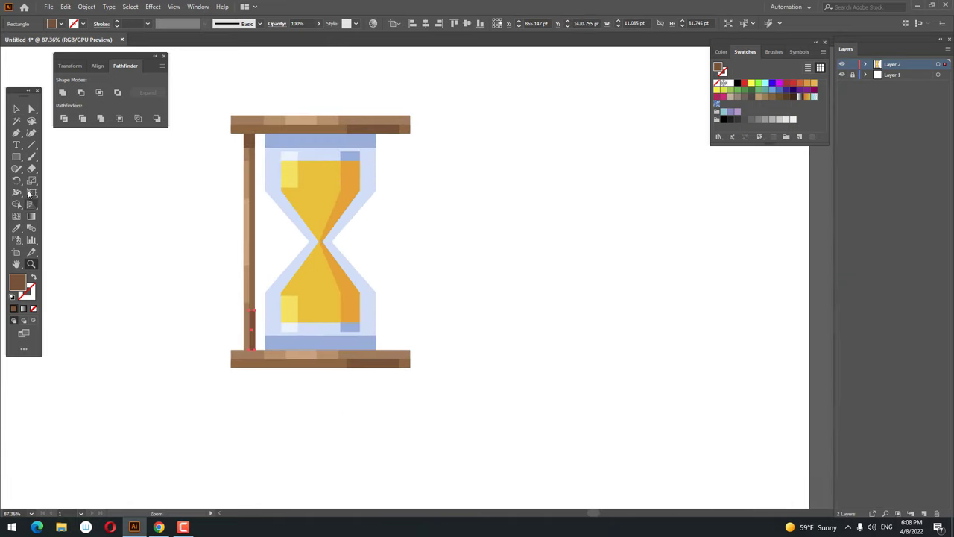
{"action": "left_click_drag", "start_coordinate": [238, 216], "coordinate": [313, 345]}
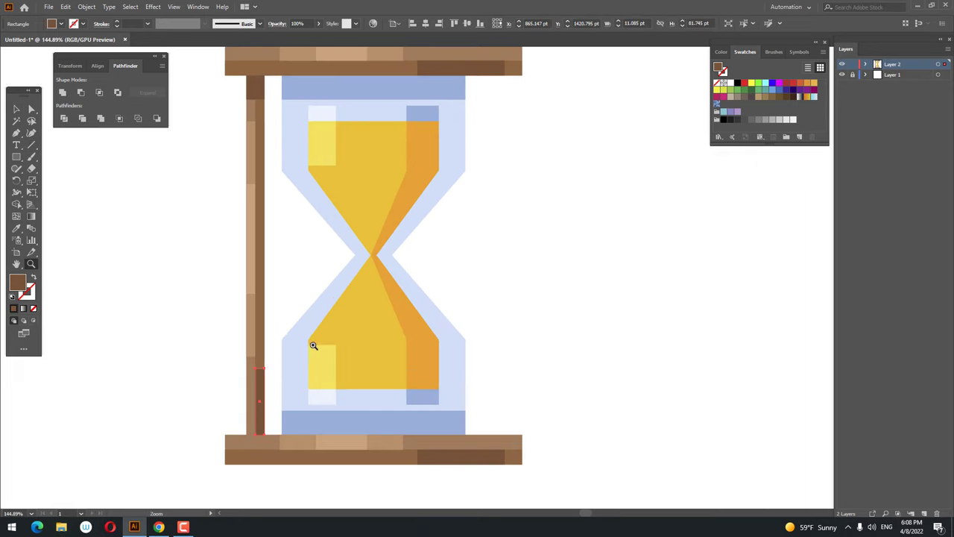
Paste another small brown block and move it up the left post
{"action": "key", "text": "v"}
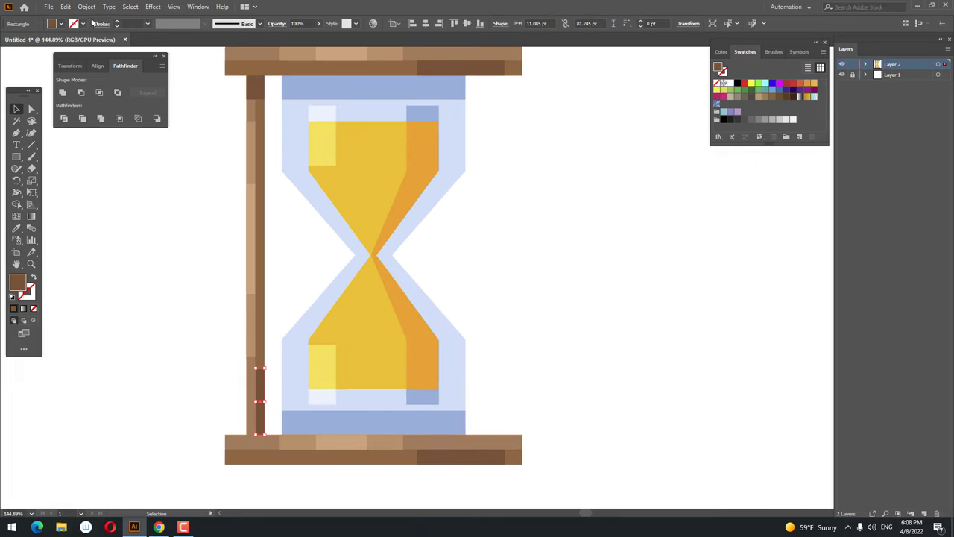
{"action": "left_click", "coordinate": [65, 9]}
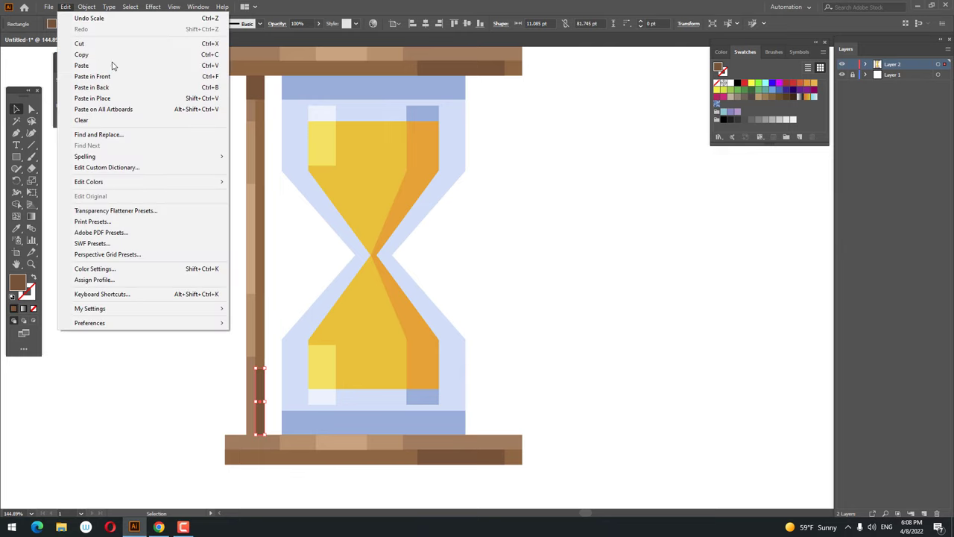
{"action": "left_click", "coordinate": [108, 66]}
{"action": "left_click_drag", "start_coordinate": [260, 387], "coordinate": [261, 180]}
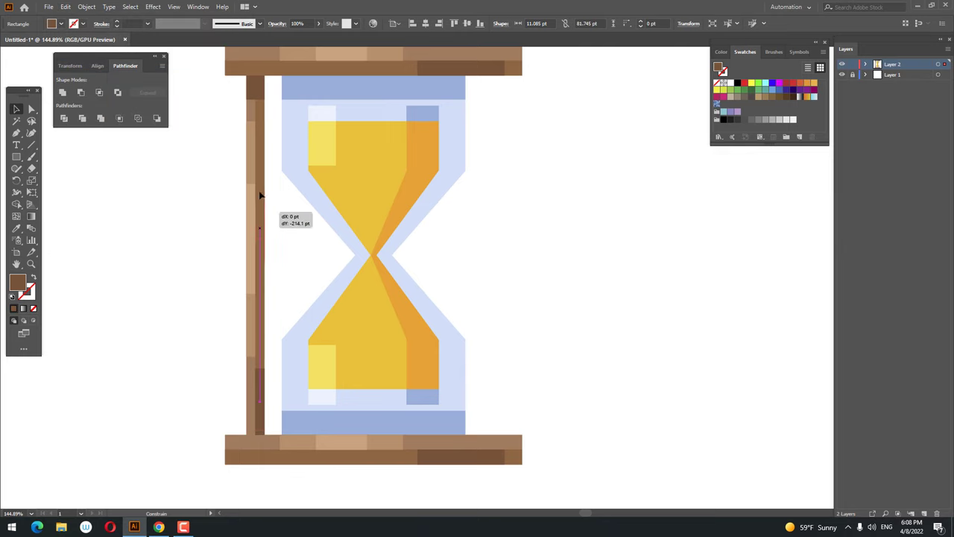
{"action": "scroll", "coordinate": [305, 275], "scroll_direction": "down", "scroll_amount": 1}
{"action": "key", "text": "z"}
{"action": "left_click_drag", "start_coordinate": [309, 256], "coordinate": [277, 255]}
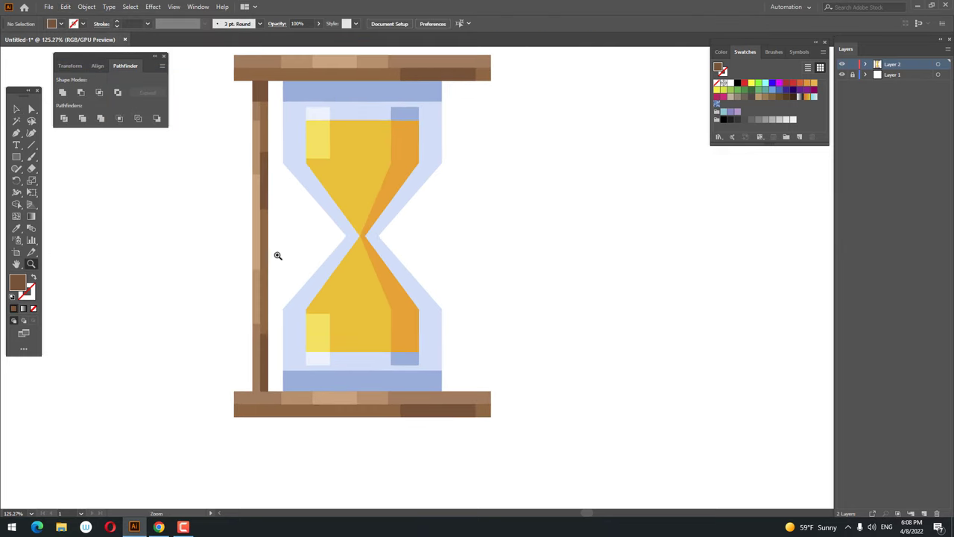
Copy the brown block at the post's top down to the post's base
{"action": "left_click", "coordinate": [16, 109]}
{"action": "left_click", "coordinate": [260, 88]}
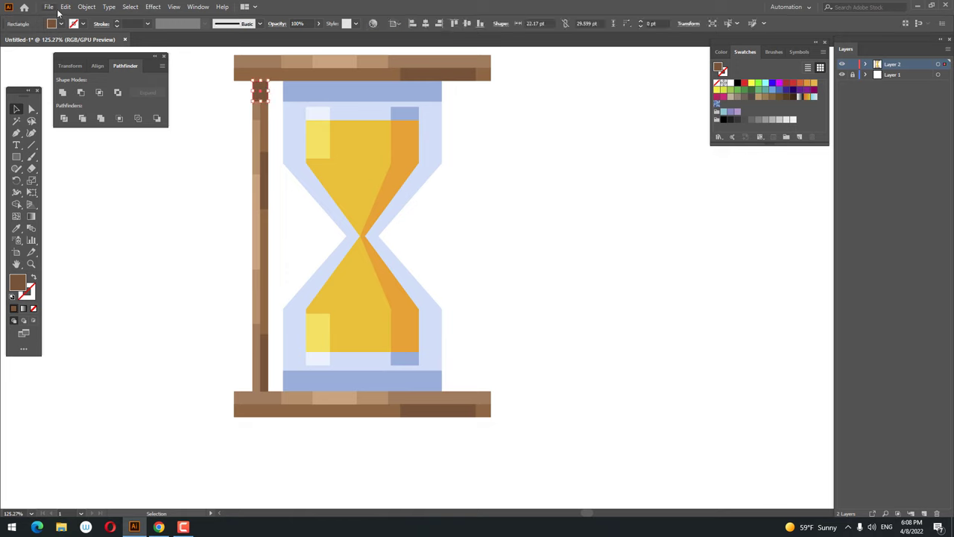
{"action": "left_click", "coordinate": [66, 7]}
{"action": "left_click", "coordinate": [82, 54]}
{"action": "left_click", "coordinate": [65, 7]}
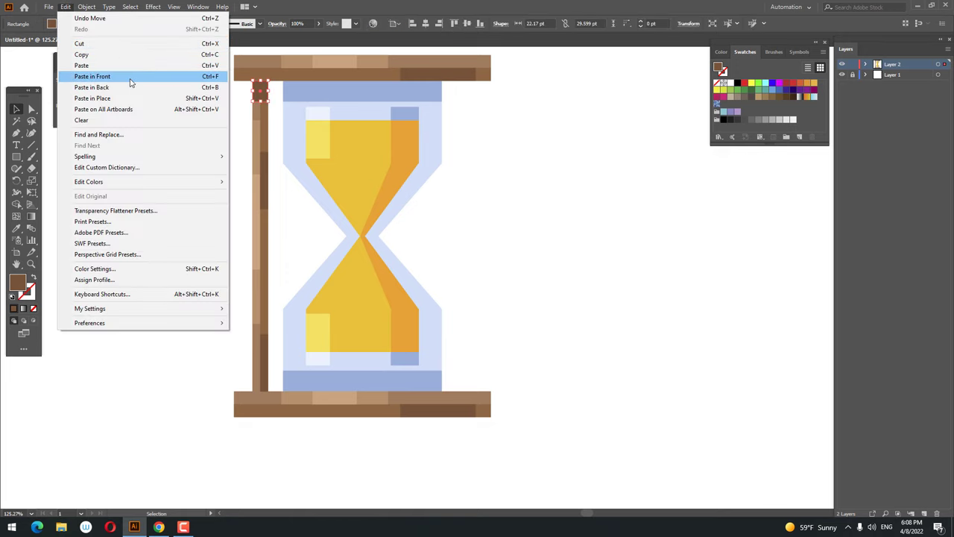
{"action": "left_click", "coordinate": [93, 76]}
{"action": "left_click_drag", "start_coordinate": [260, 89], "coordinate": [261, 380]}
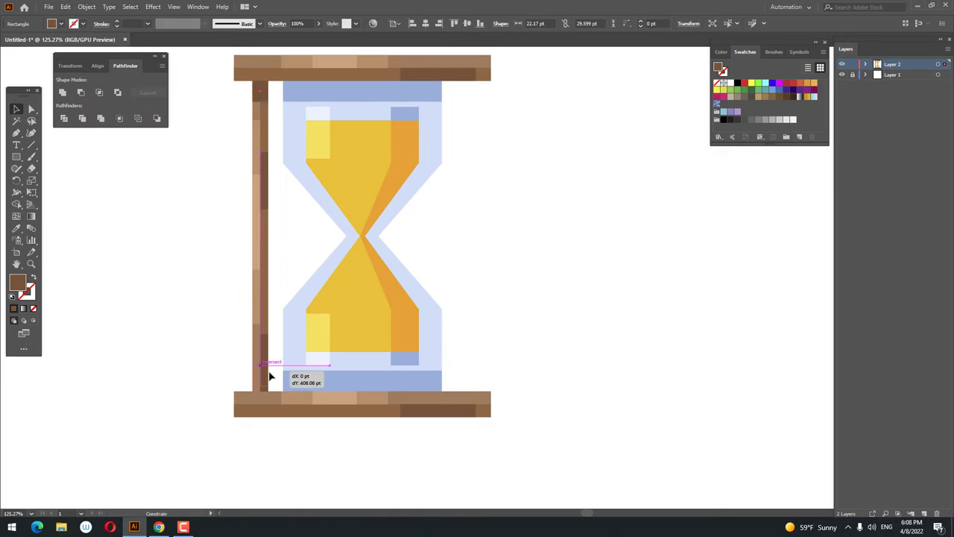
{"action": "left_click", "coordinate": [498, 384]}
{"action": "key", "text": "z"}
{"action": "left_click_drag", "start_coordinate": [499, 383], "coordinate": [407, 361]}
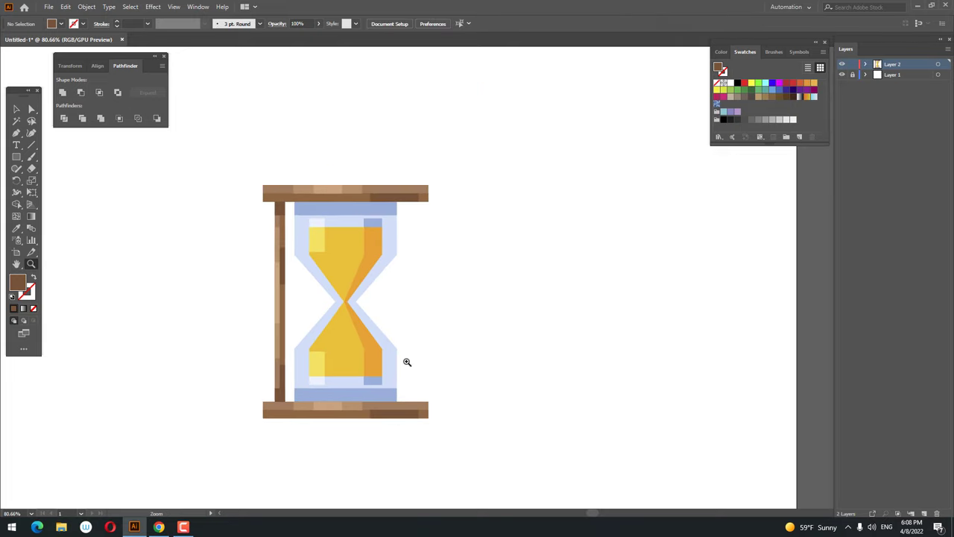
{"action": "left_click_drag", "start_coordinate": [361, 402], "coordinate": [366, 423]}
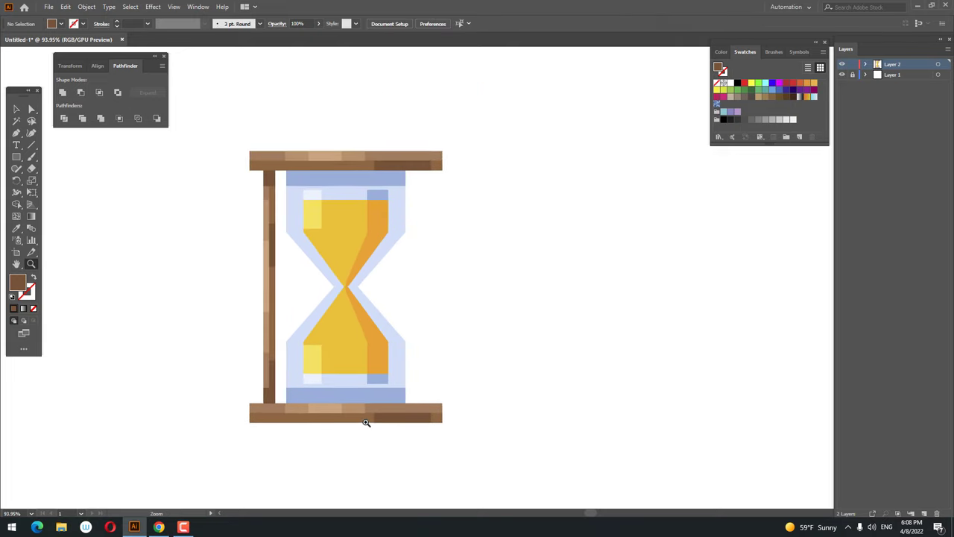
{"action": "left_click", "coordinate": [16, 109]}
Group the left post's pieces and nudge the group slightly right
{"action": "mouse_move", "coordinate": [270, 398]}
{"action": "left_mouse_down"}
{"action": "mouse_move", "coordinate": [291, 238]}
{"action": "mouse_move", "coordinate": [276, 179]}
{"action": "left_mouse_up"}
{"action": "right_click", "coordinate": [273, 180]}
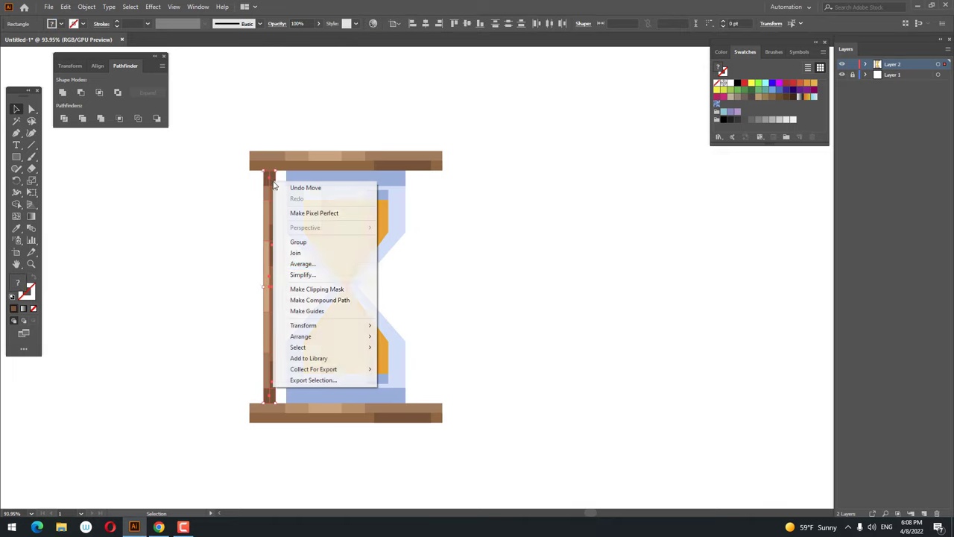
{"action": "left_click", "coordinate": [291, 240]}
{"action": "key", "text": "Right"}
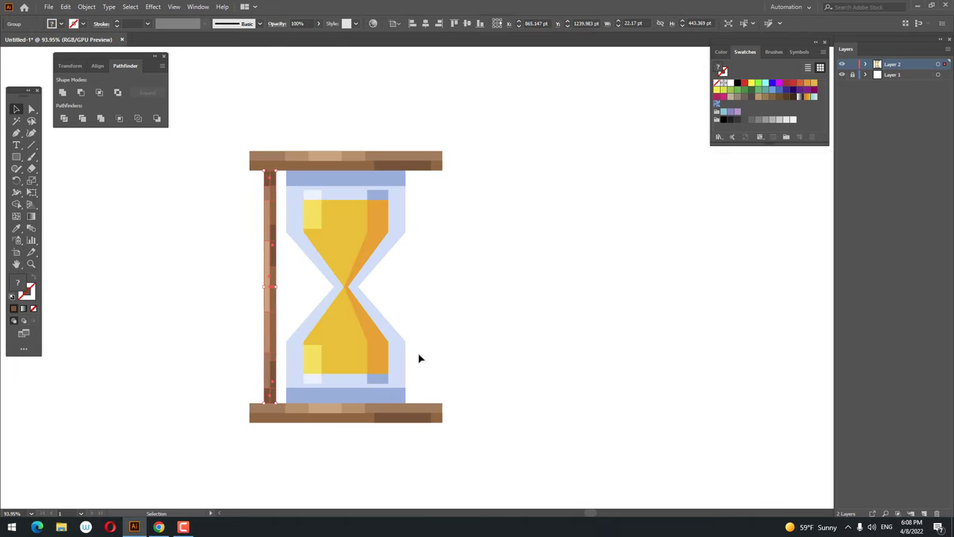
{"action": "key", "text": "Right"}
{"action": "key", "text": "Right"}
{"action": "key", "text": "Right"}
Paste a copy of the grouped post in front, move it to the right side, and group it
{"action": "left_click", "coordinate": [66, 7]}
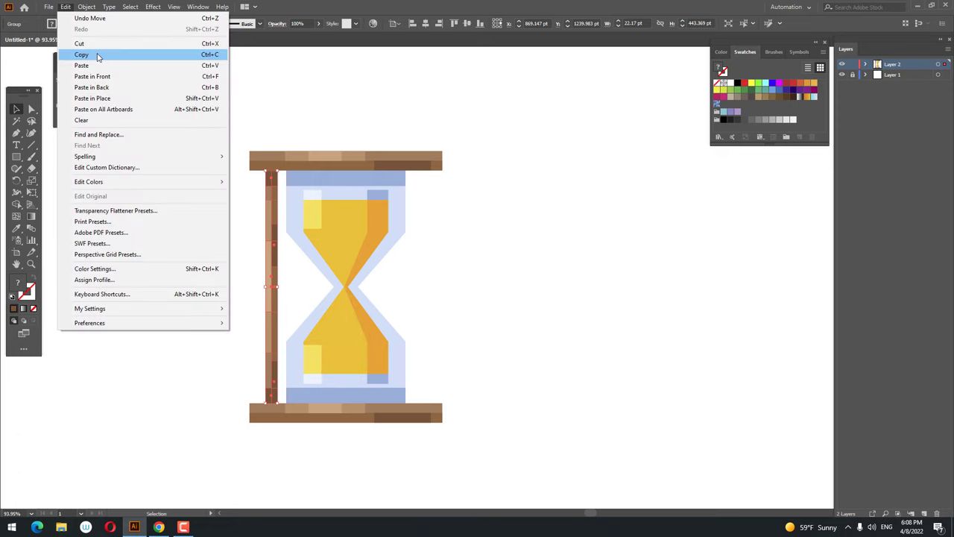
{"action": "left_click", "coordinate": [97, 56]}
{"action": "left_click", "coordinate": [65, 7]}
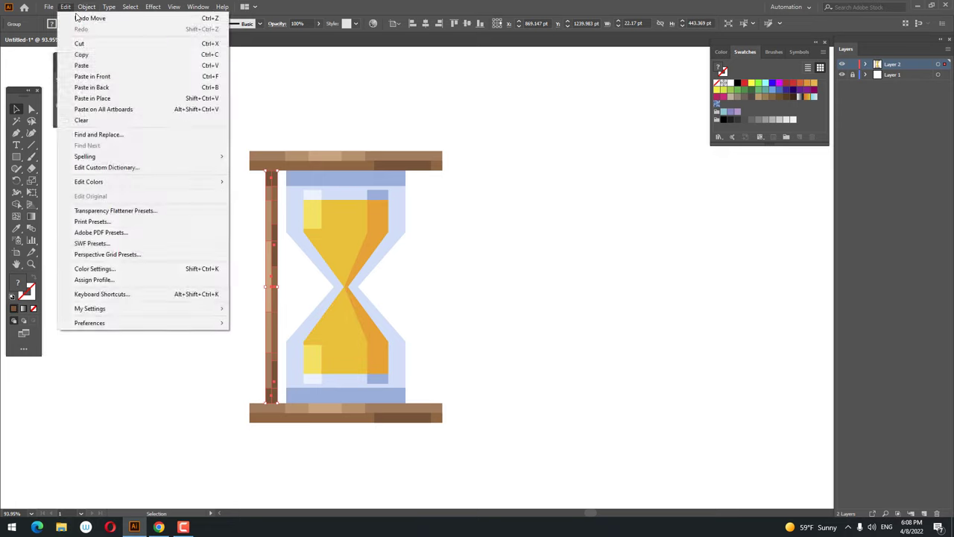
{"action": "left_click", "coordinate": [89, 74]}
{"action": "left_click_drag", "start_coordinate": [277, 251], "coordinate": [420, 290]}
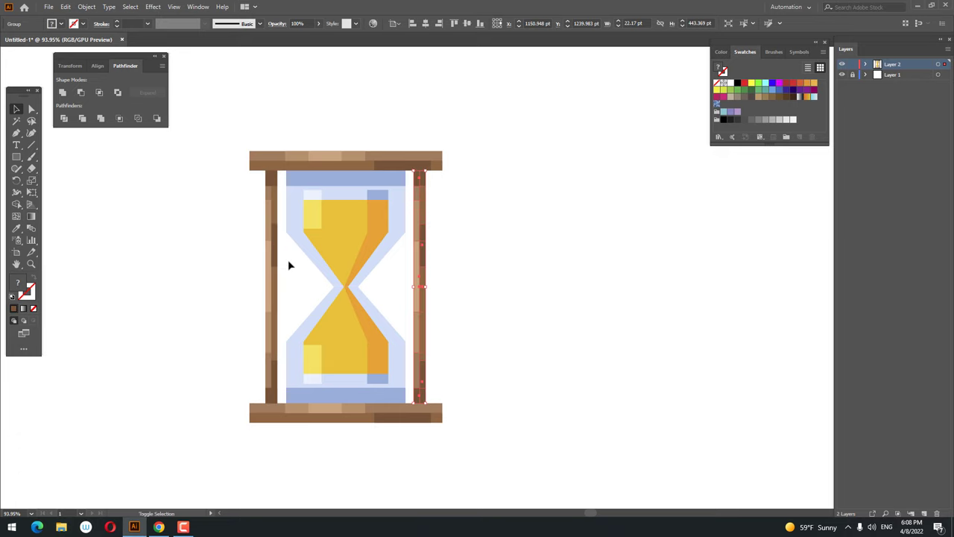
{"action": "right_click", "coordinate": [425, 282]}
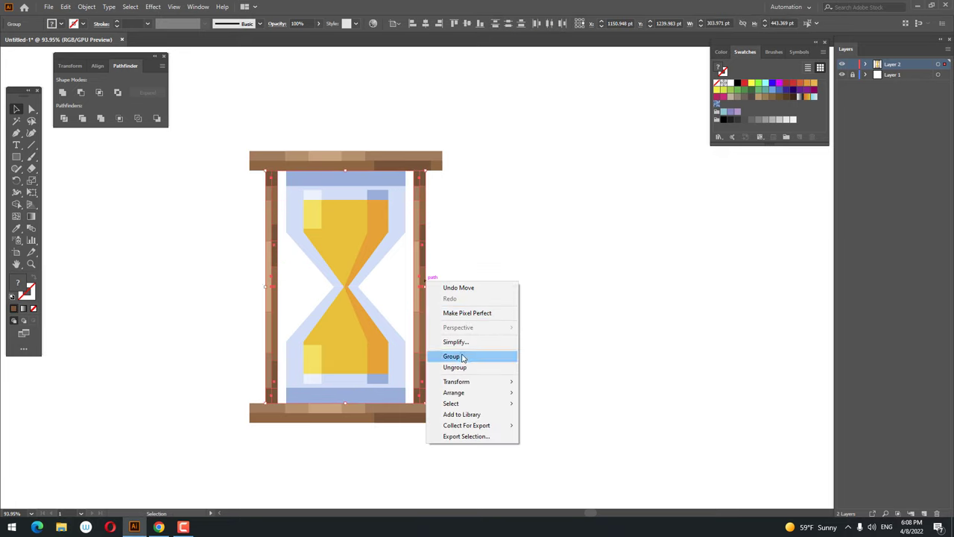
{"action": "left_click", "coordinate": [452, 356]}
Deselect everything and zoom in on the hourglass
{"action": "left_click", "coordinate": [539, 263]}
{"action": "key", "text": "z"}
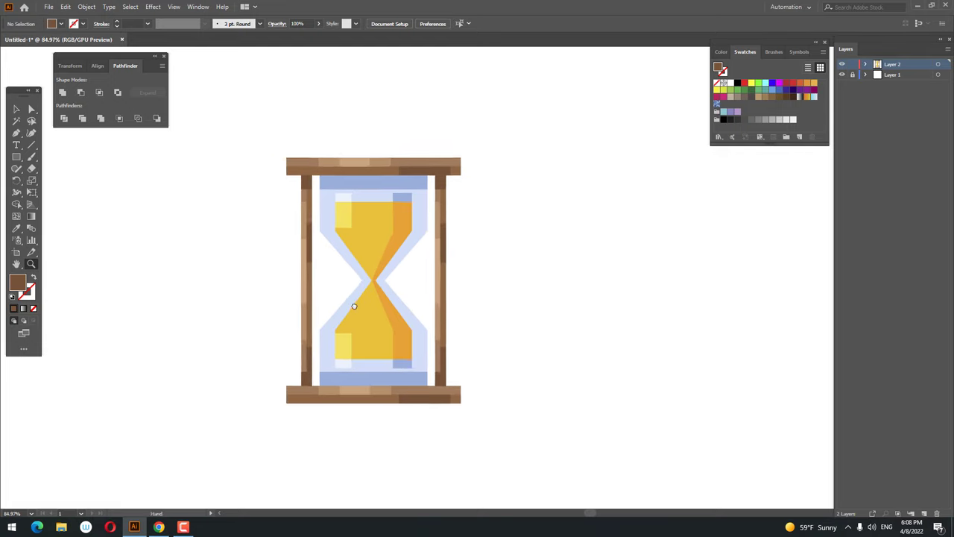
{"action": "mouse_move", "coordinate": [383, 335]}
{"action": "left_mouse_down"}
{"action": "mouse_move", "coordinate": [369, 352]}
{"action": "mouse_move", "coordinate": [309, 294]}
{"action": "left_mouse_up"}
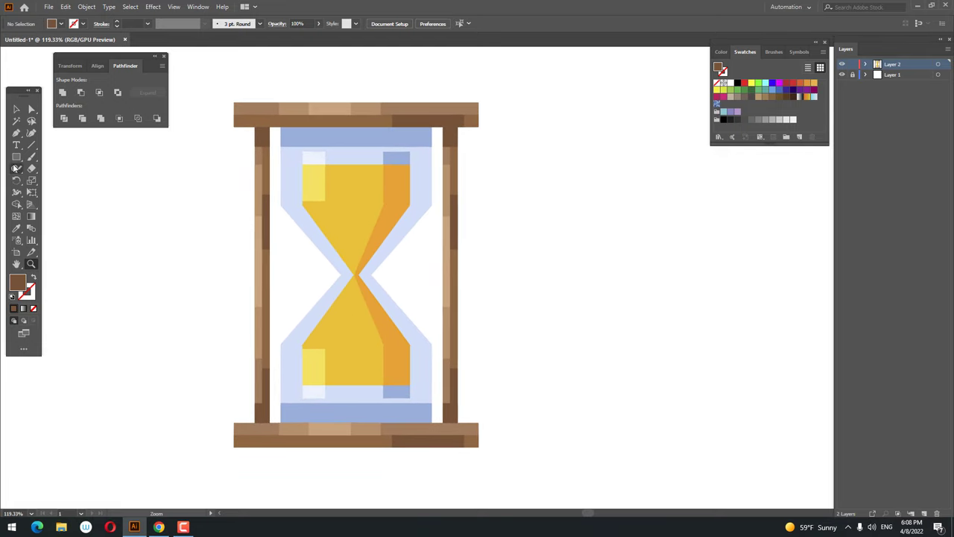
Draw a small white square at the upper sand's top-left as a glint
{"action": "left_click", "coordinate": [16, 156]}
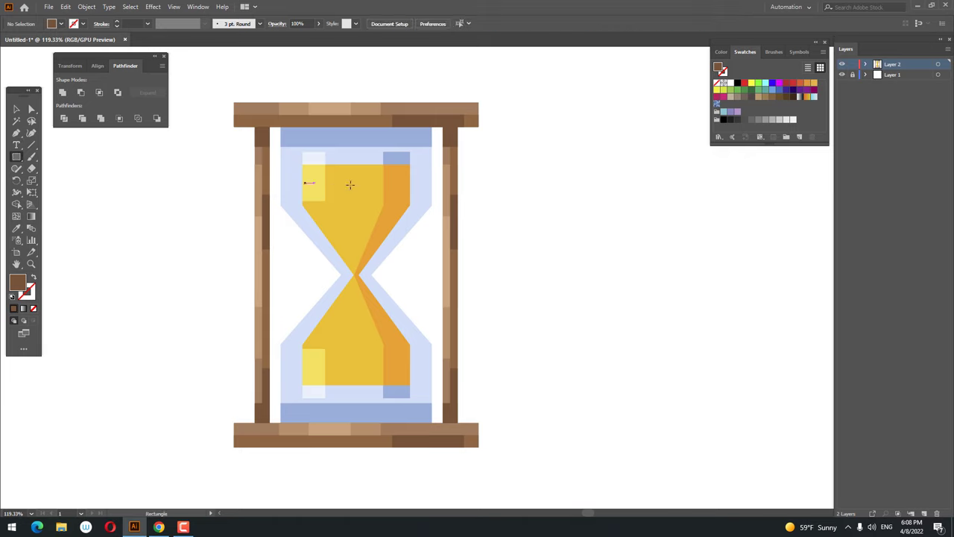
{"action": "left_click_drag", "start_coordinate": [292, 161], "coordinate": [314, 191]}
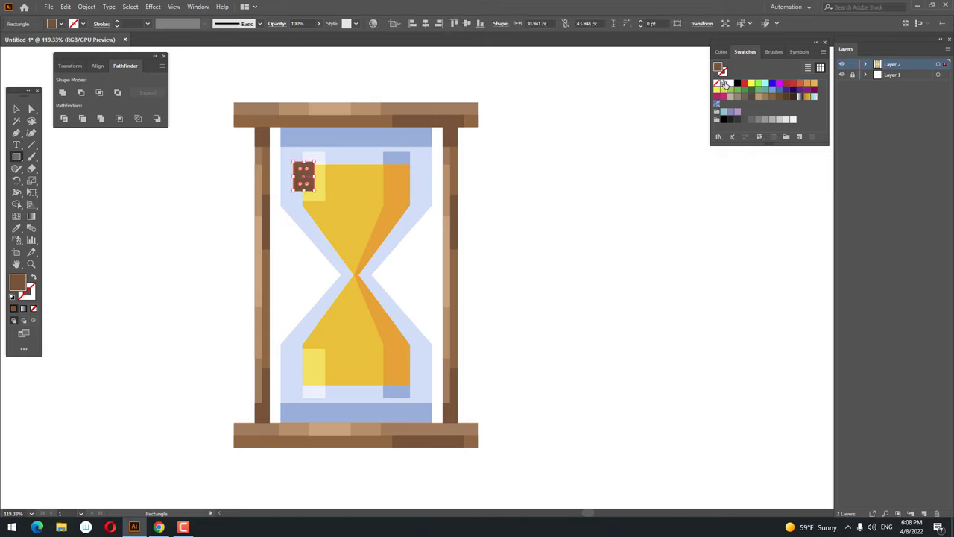
{"action": "left_click", "coordinate": [727, 83]}
Paste a copy of the white glint in front and move it down to the lower sand
{"action": "left_click", "coordinate": [65, 6]}
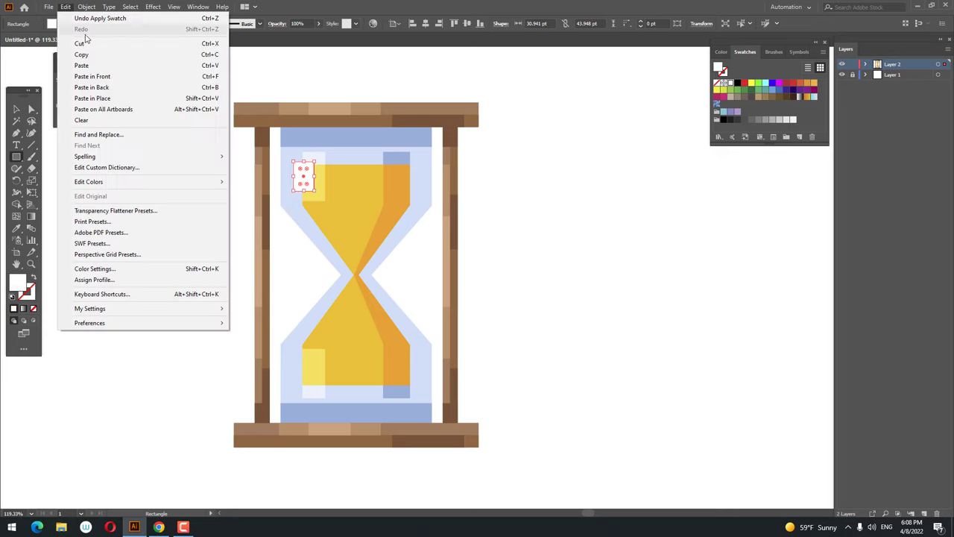
{"action": "left_click", "coordinate": [82, 55]}
{"action": "left_click", "coordinate": [65, 7]}
{"action": "left_click", "coordinate": [93, 74]}
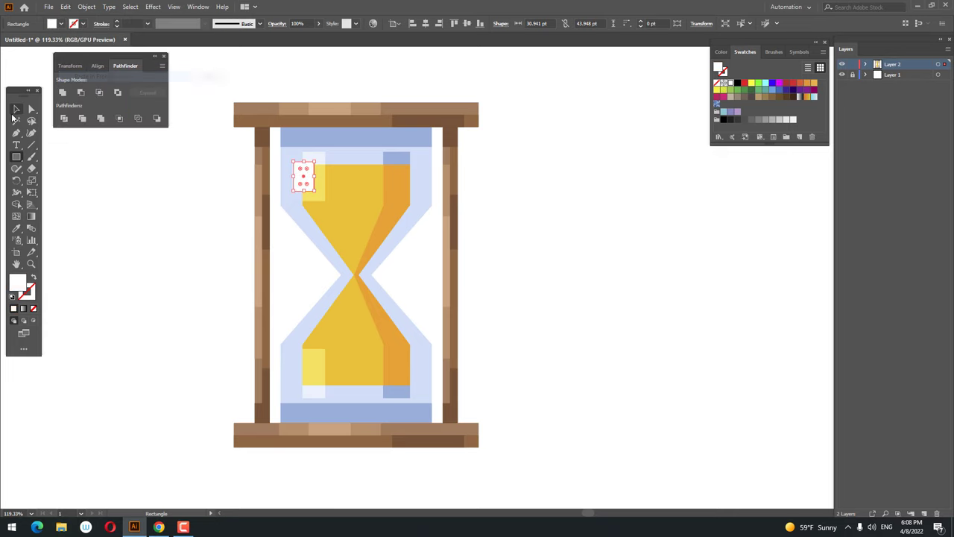
{"action": "left_click_drag", "start_coordinate": [304, 177], "coordinate": [322, 377]}
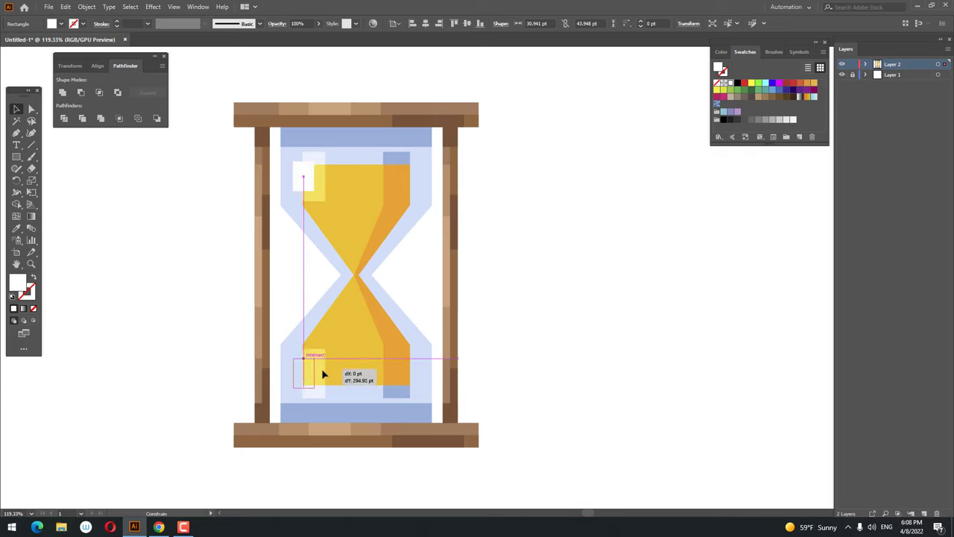
{"action": "scroll", "coordinate": [608, 283], "scroll_direction": "down", "scroll_amount": 1}
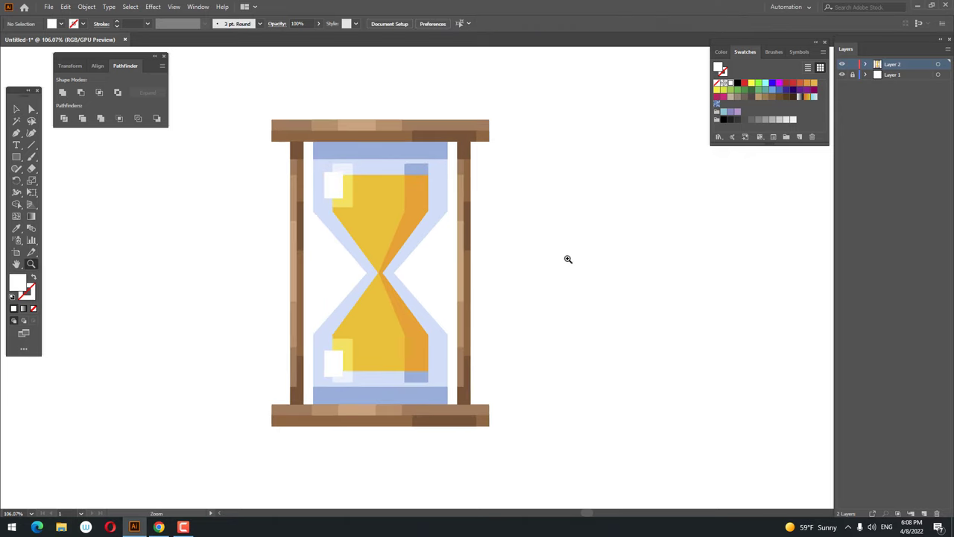
{"action": "scroll", "coordinate": [569, 273], "scroll_direction": "down", "scroll_amount": 1}
{"action": "scroll", "coordinate": [585, 288], "scroll_direction": "up", "scroll_amount": 1}
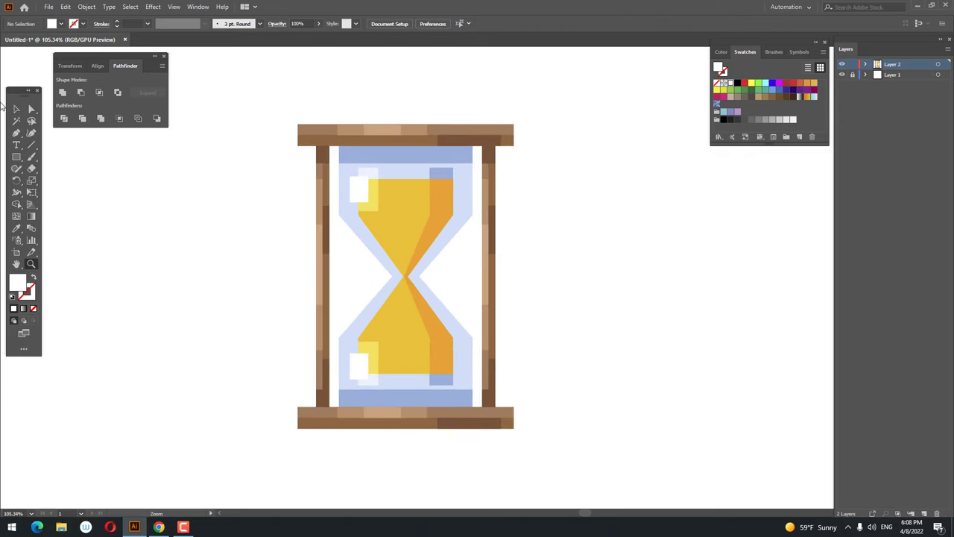
Marquee-select every hourglass piece, group and align it, then zoom in on the finished icon
{"action": "left_click", "coordinate": [15, 109]}
{"action": "left_click_drag", "start_coordinate": [260, 112], "coordinate": [544, 450]}
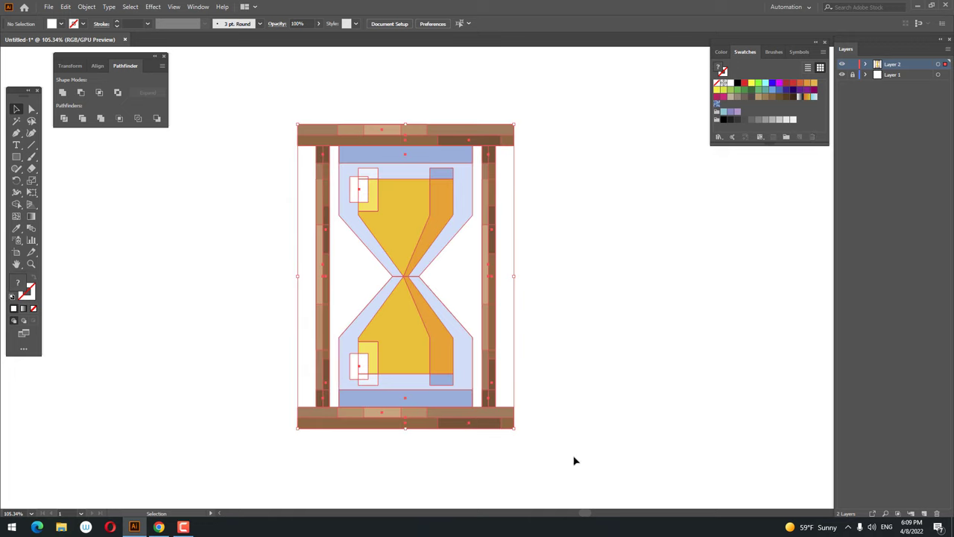
{"action": "right_click", "coordinate": [425, 282]}
{"action": "left_click", "coordinate": [452, 356]}
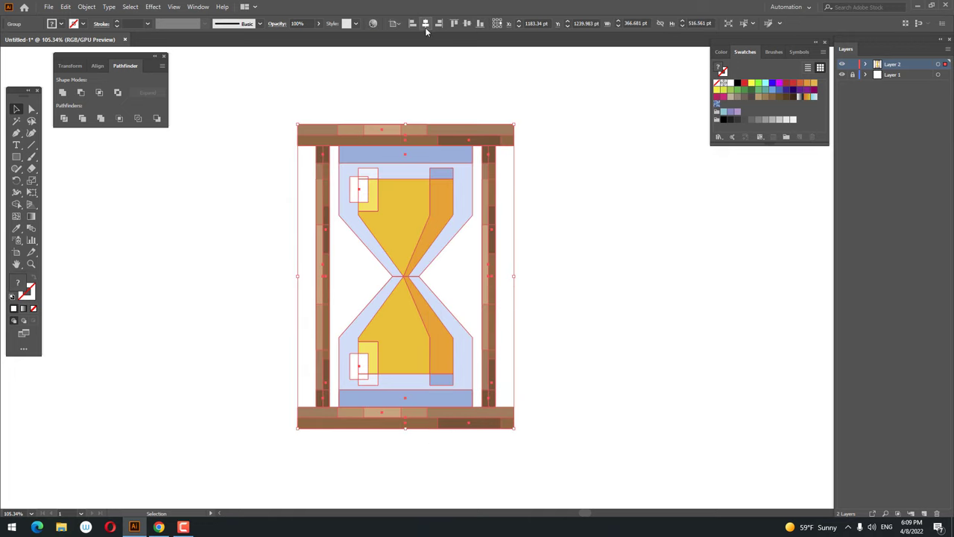
{"action": "left_click", "coordinate": [456, 26]}
{"action": "left_click", "coordinate": [572, 253]}
{"action": "scroll", "coordinate": [579, 415], "scroll_direction": "up", "scroll_amount": 2}
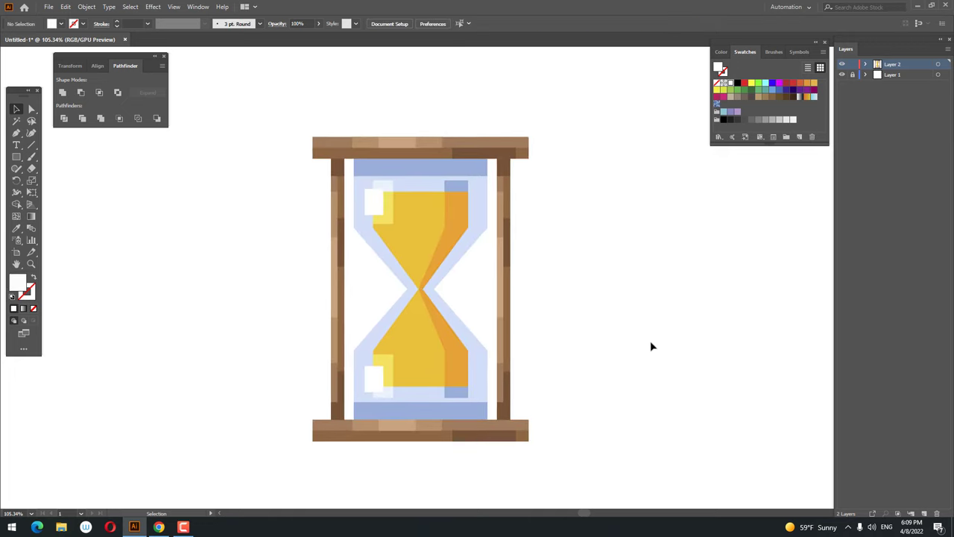
{"action": "key", "text": "z"}
{"action": "left_click_drag", "start_coordinate": [595, 315], "coordinate": [625, 321]}
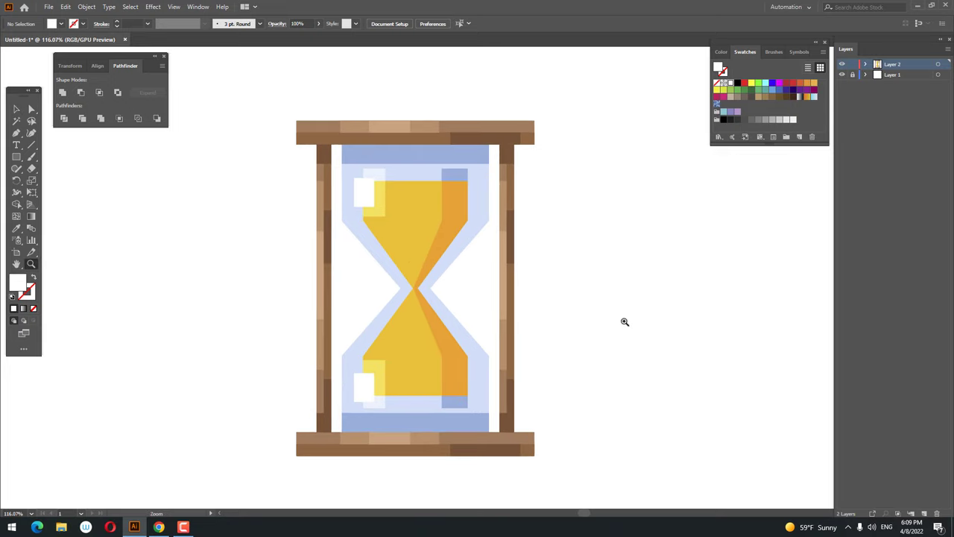